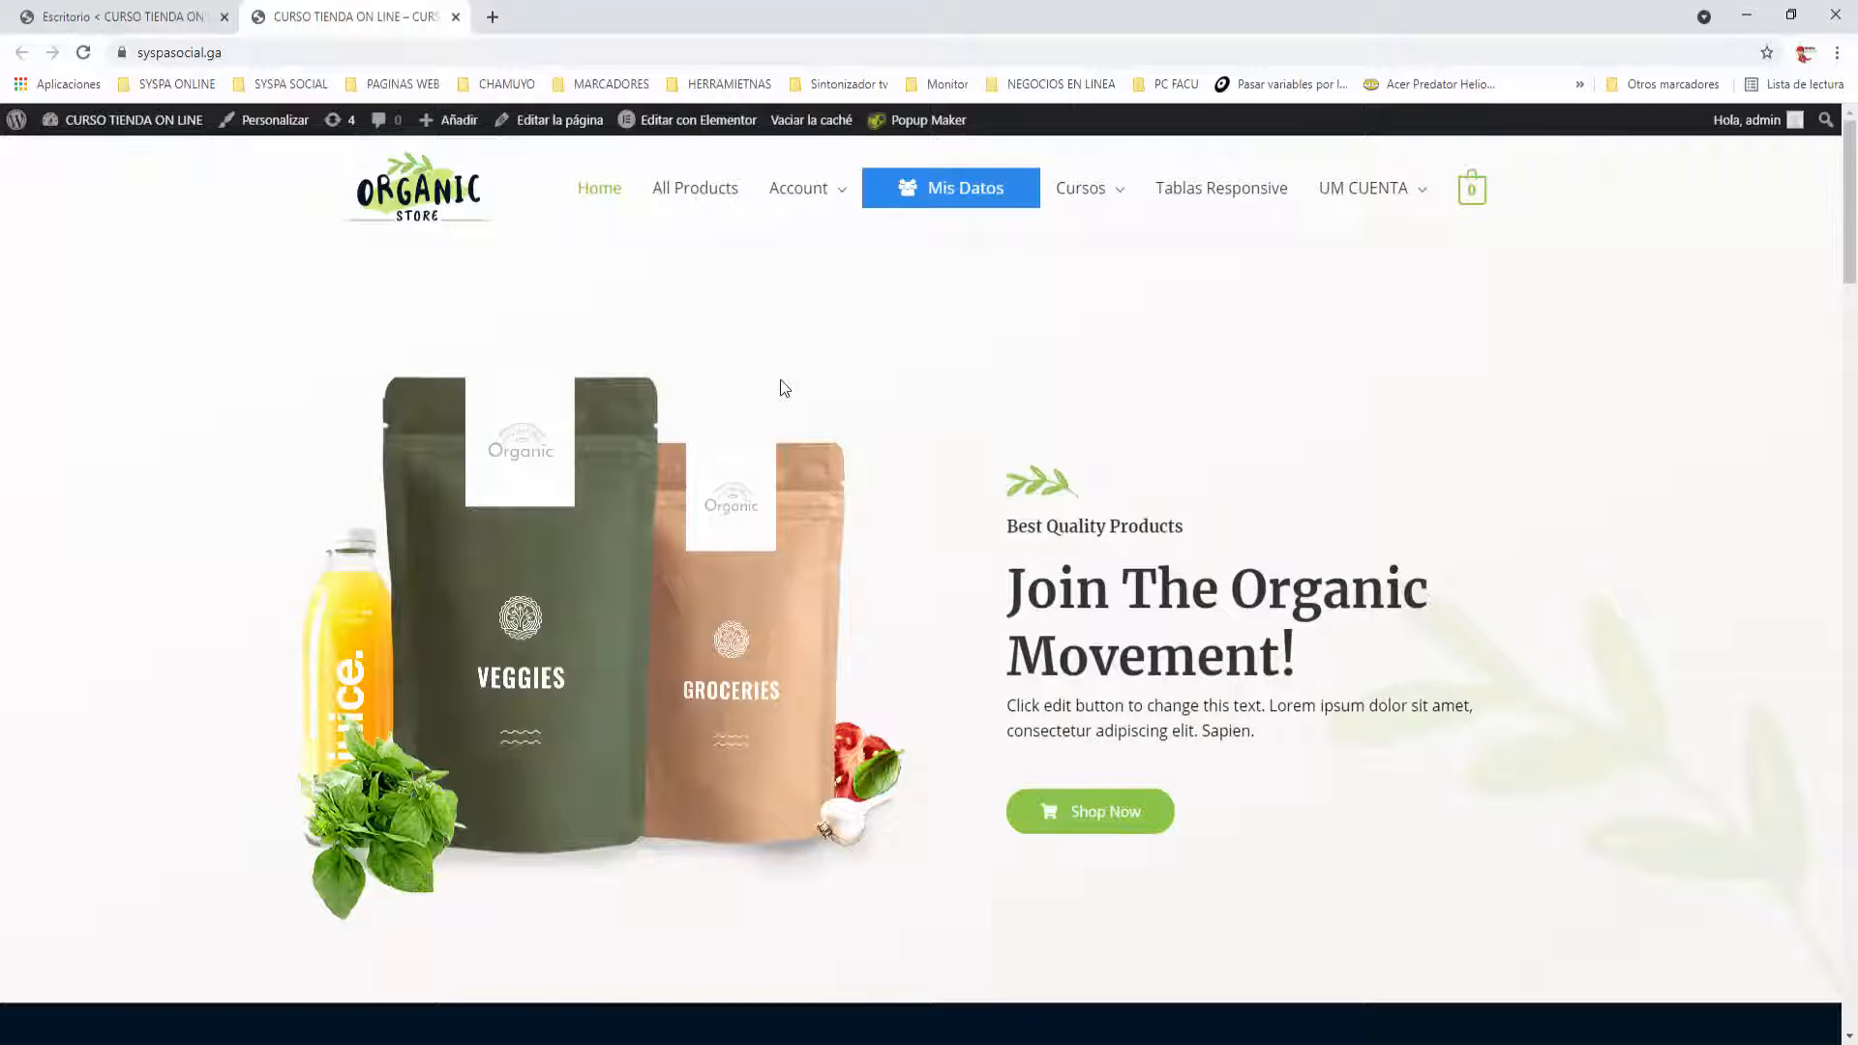
Open the store's home page for editing in Elementor.
scroll(783, 388, down, 8)
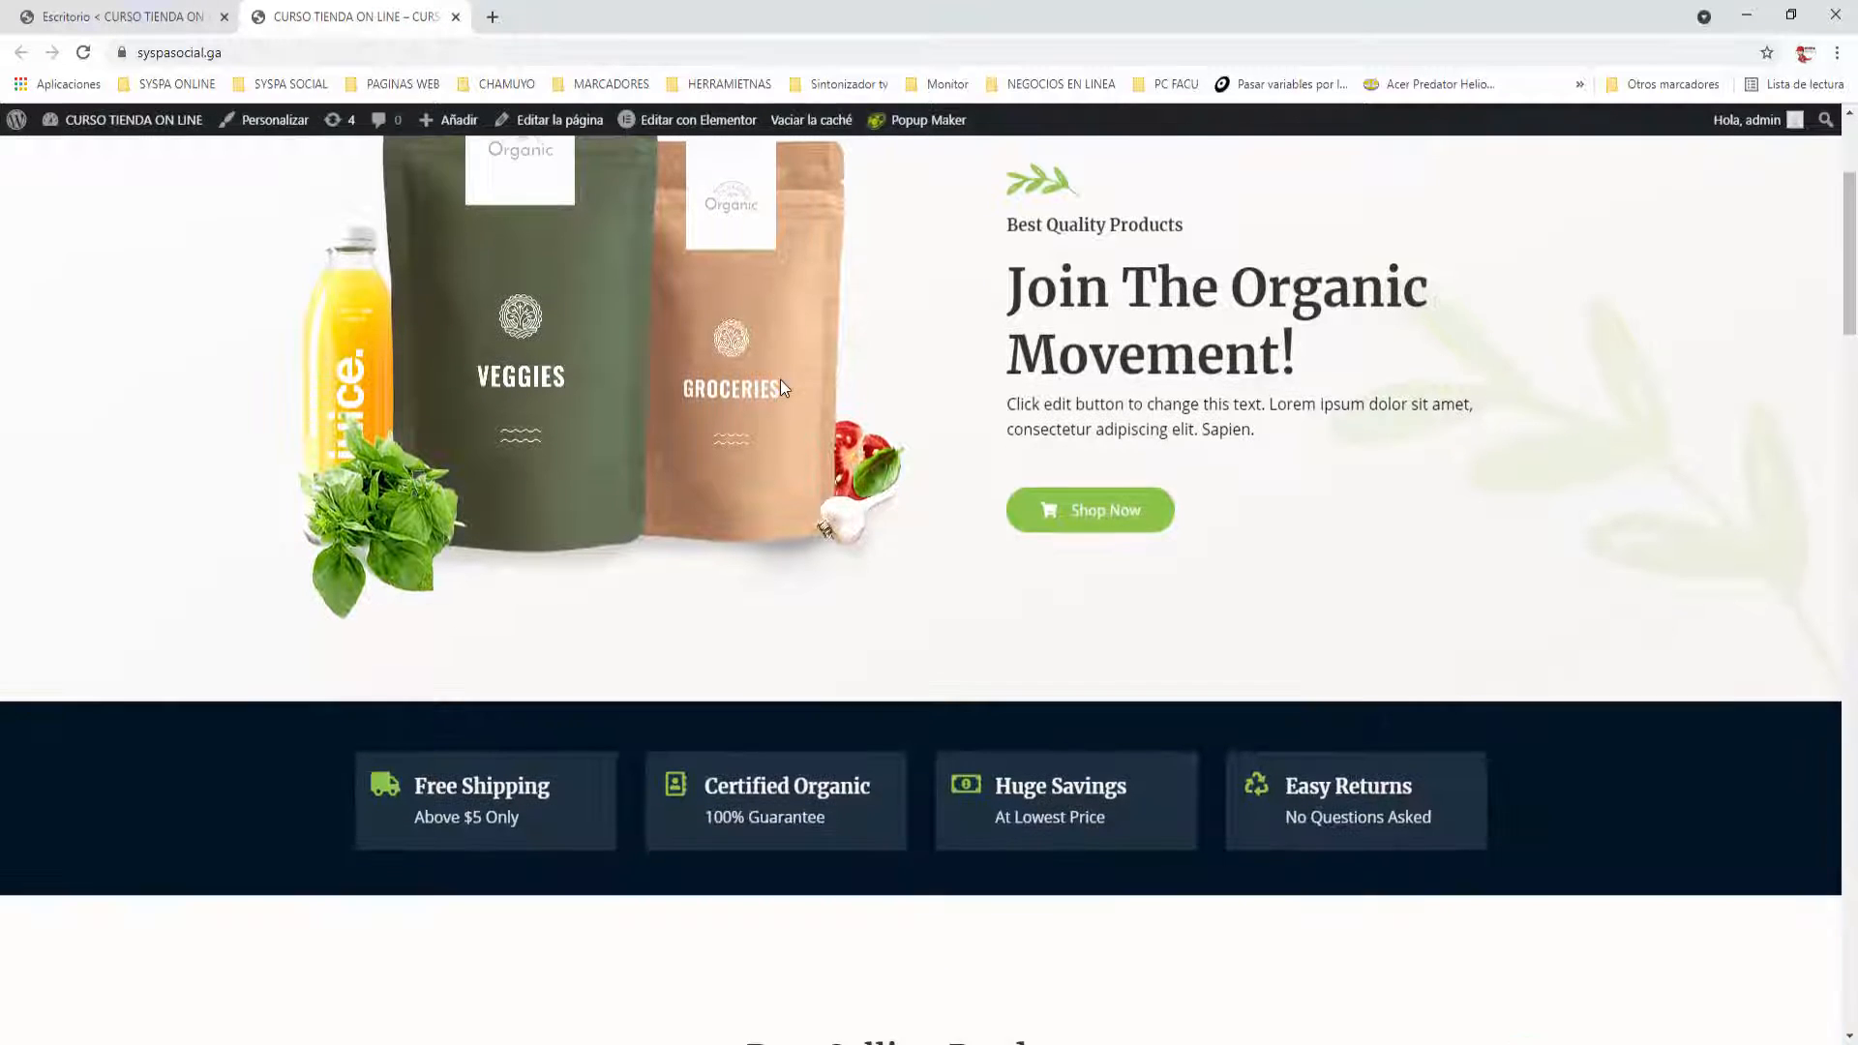
scroll(784, 387, down, 13)
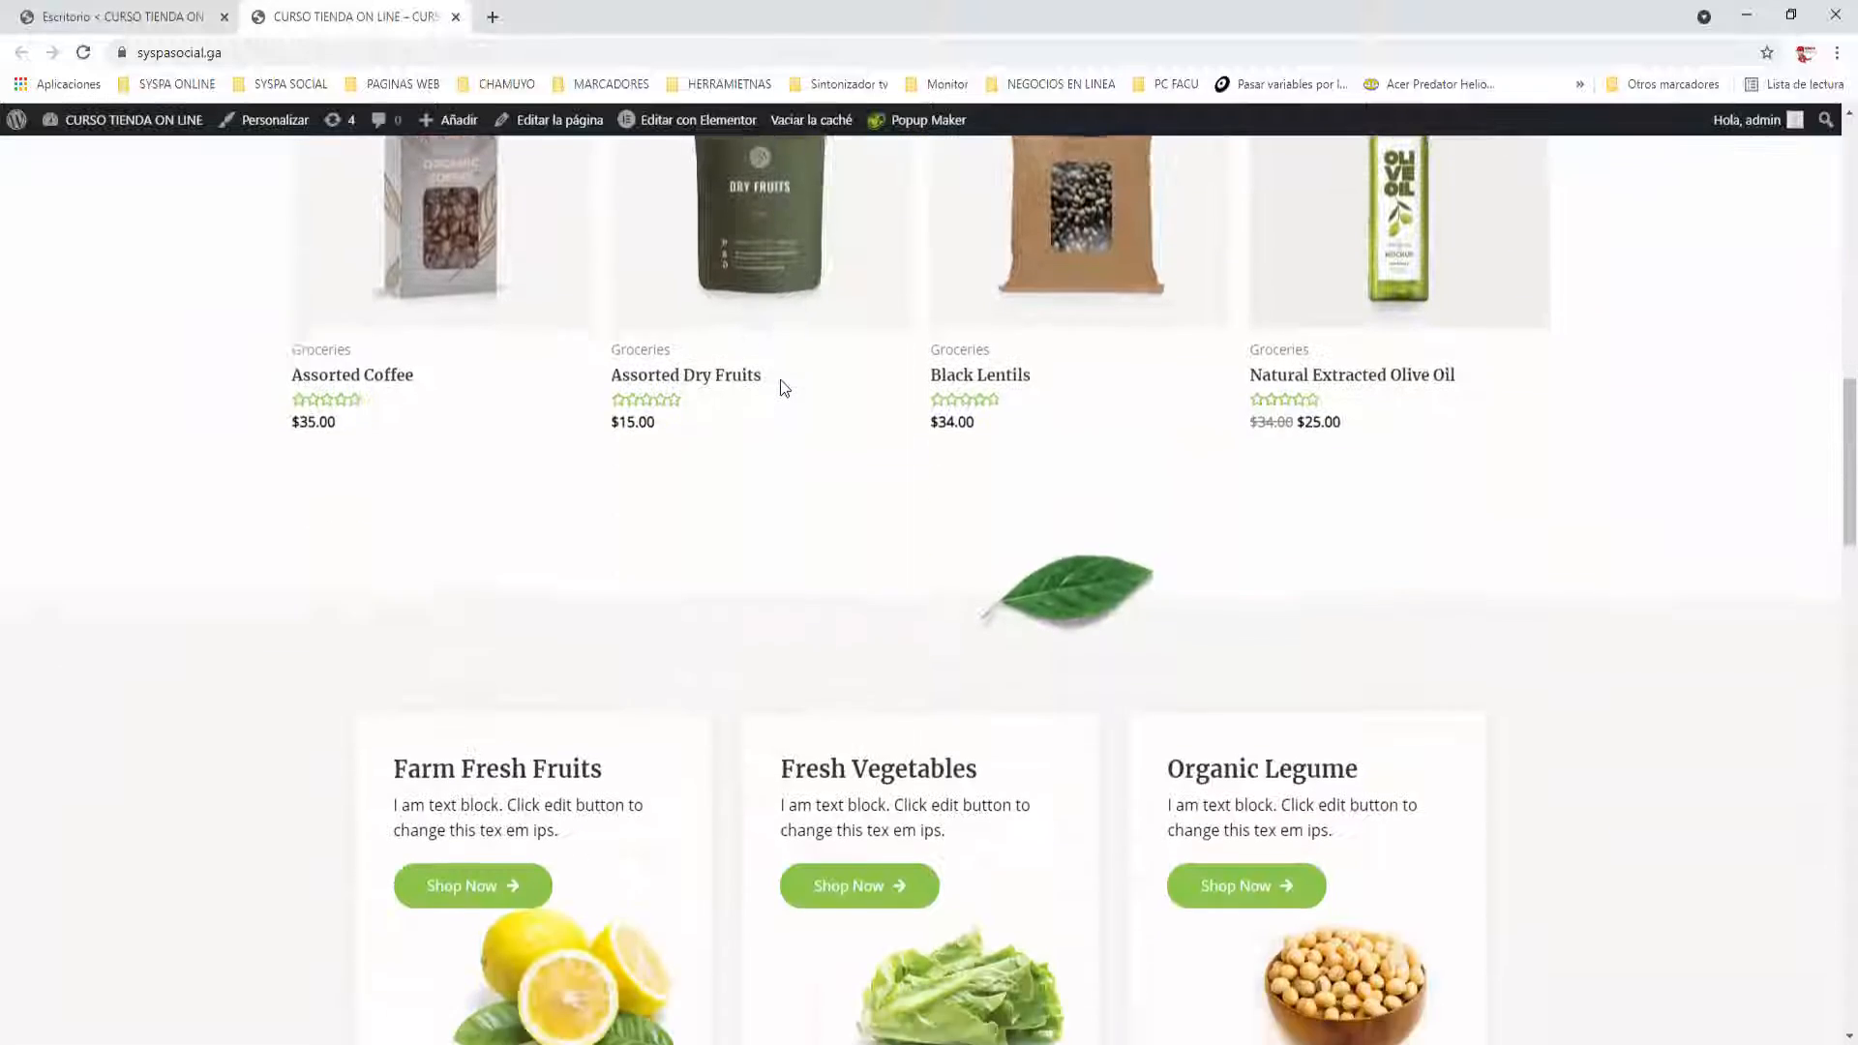
scroll(784, 388, down, 15)
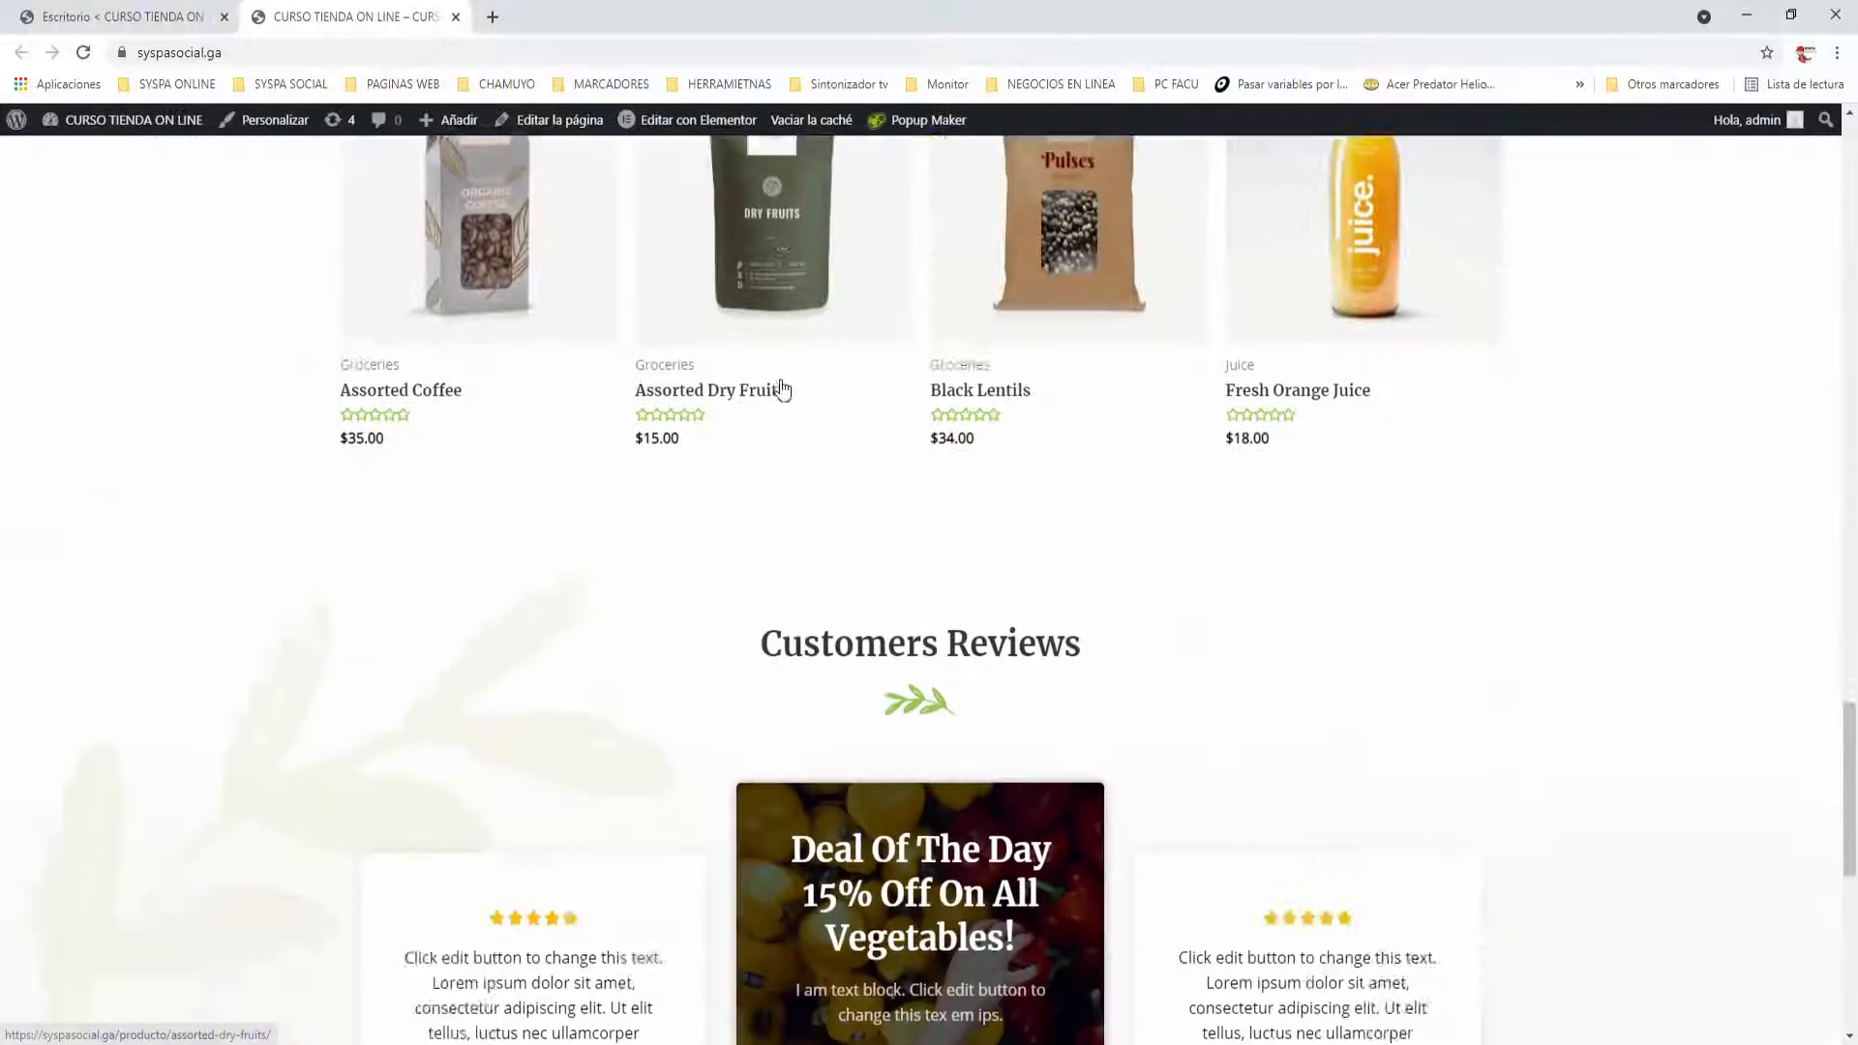
scroll(780, 507, up, 12)
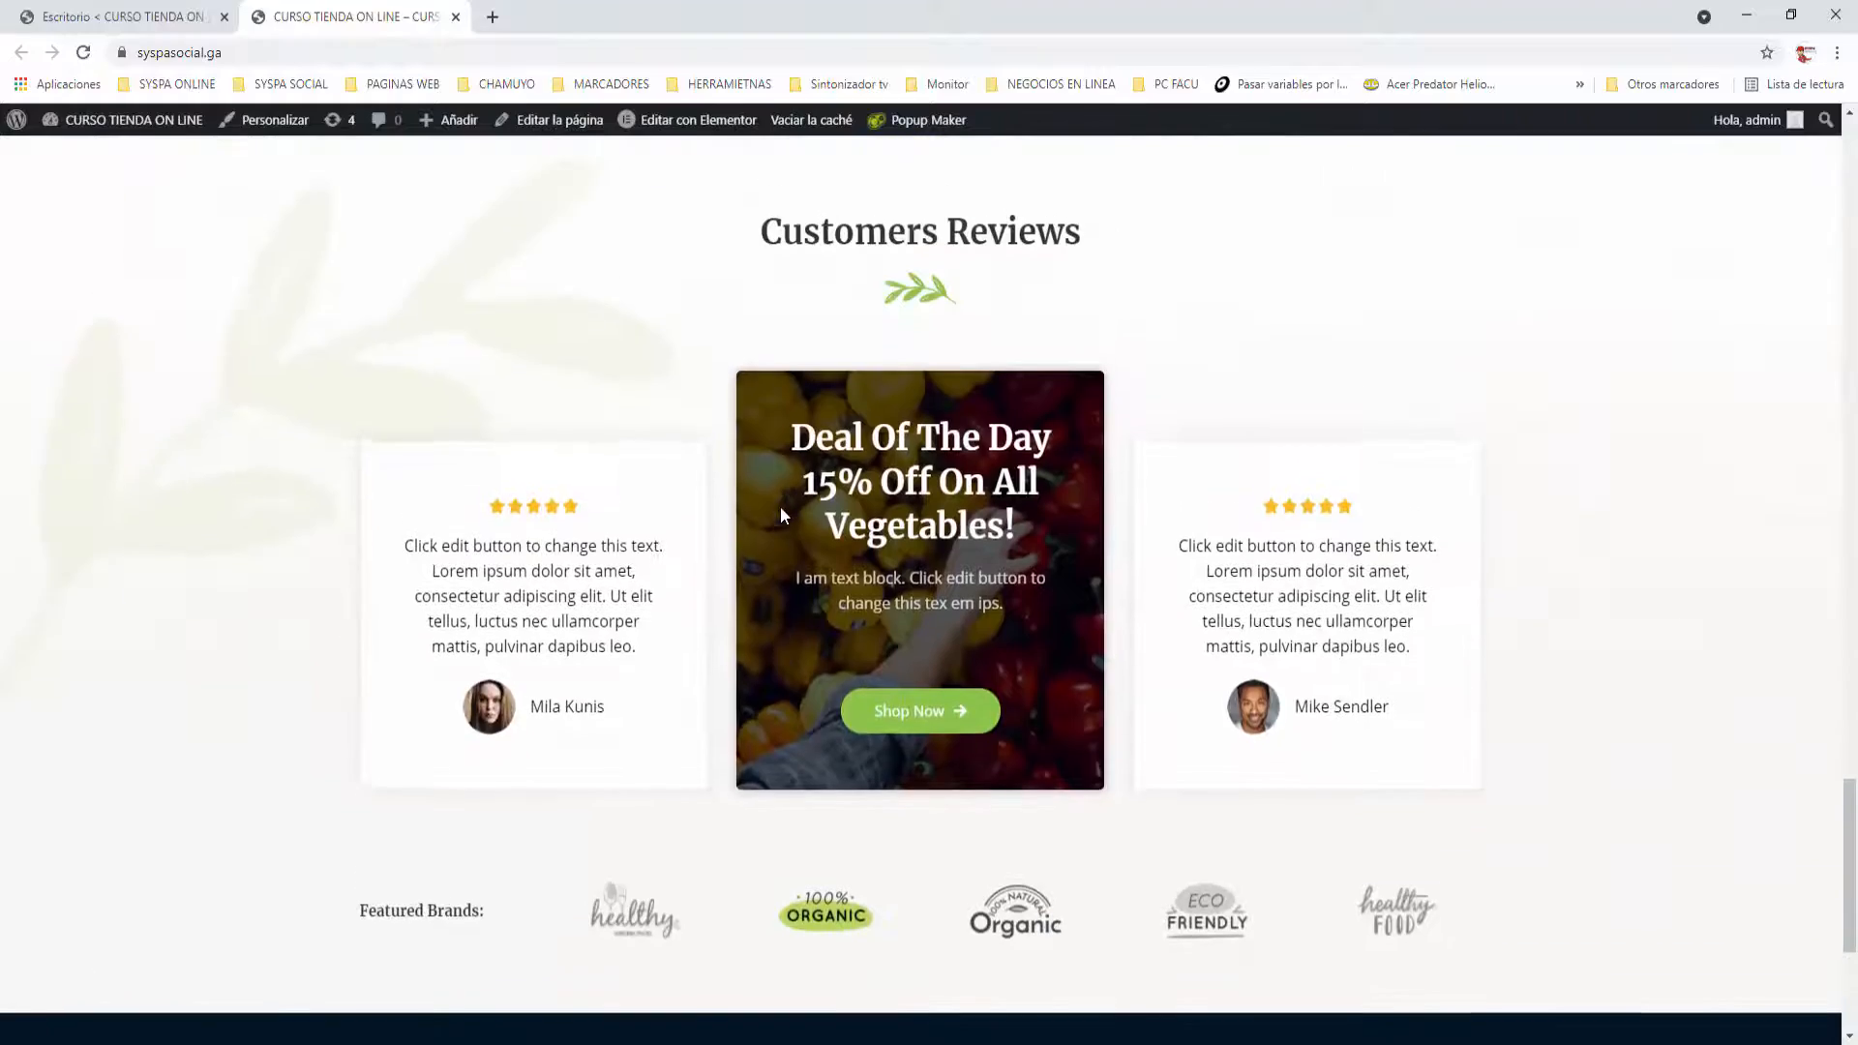
scroll(782, 513, up, 12)
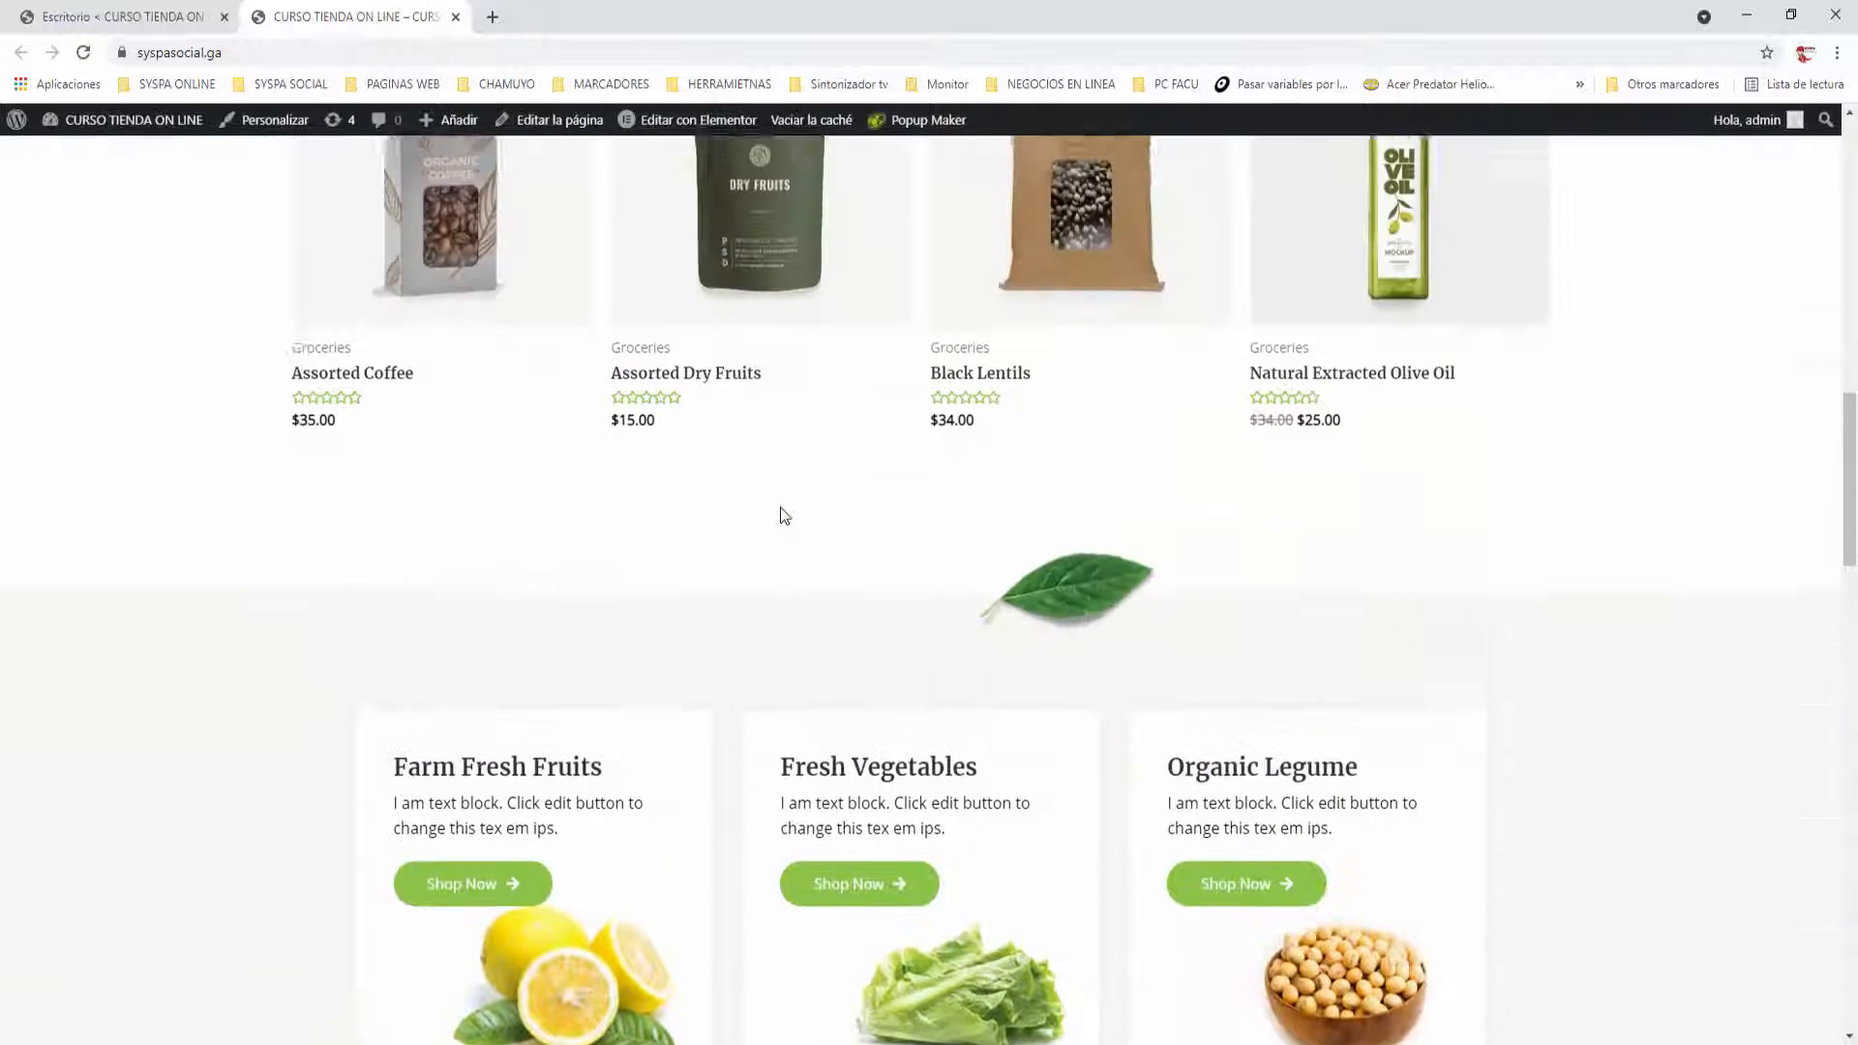
scroll(784, 515, up, 7)
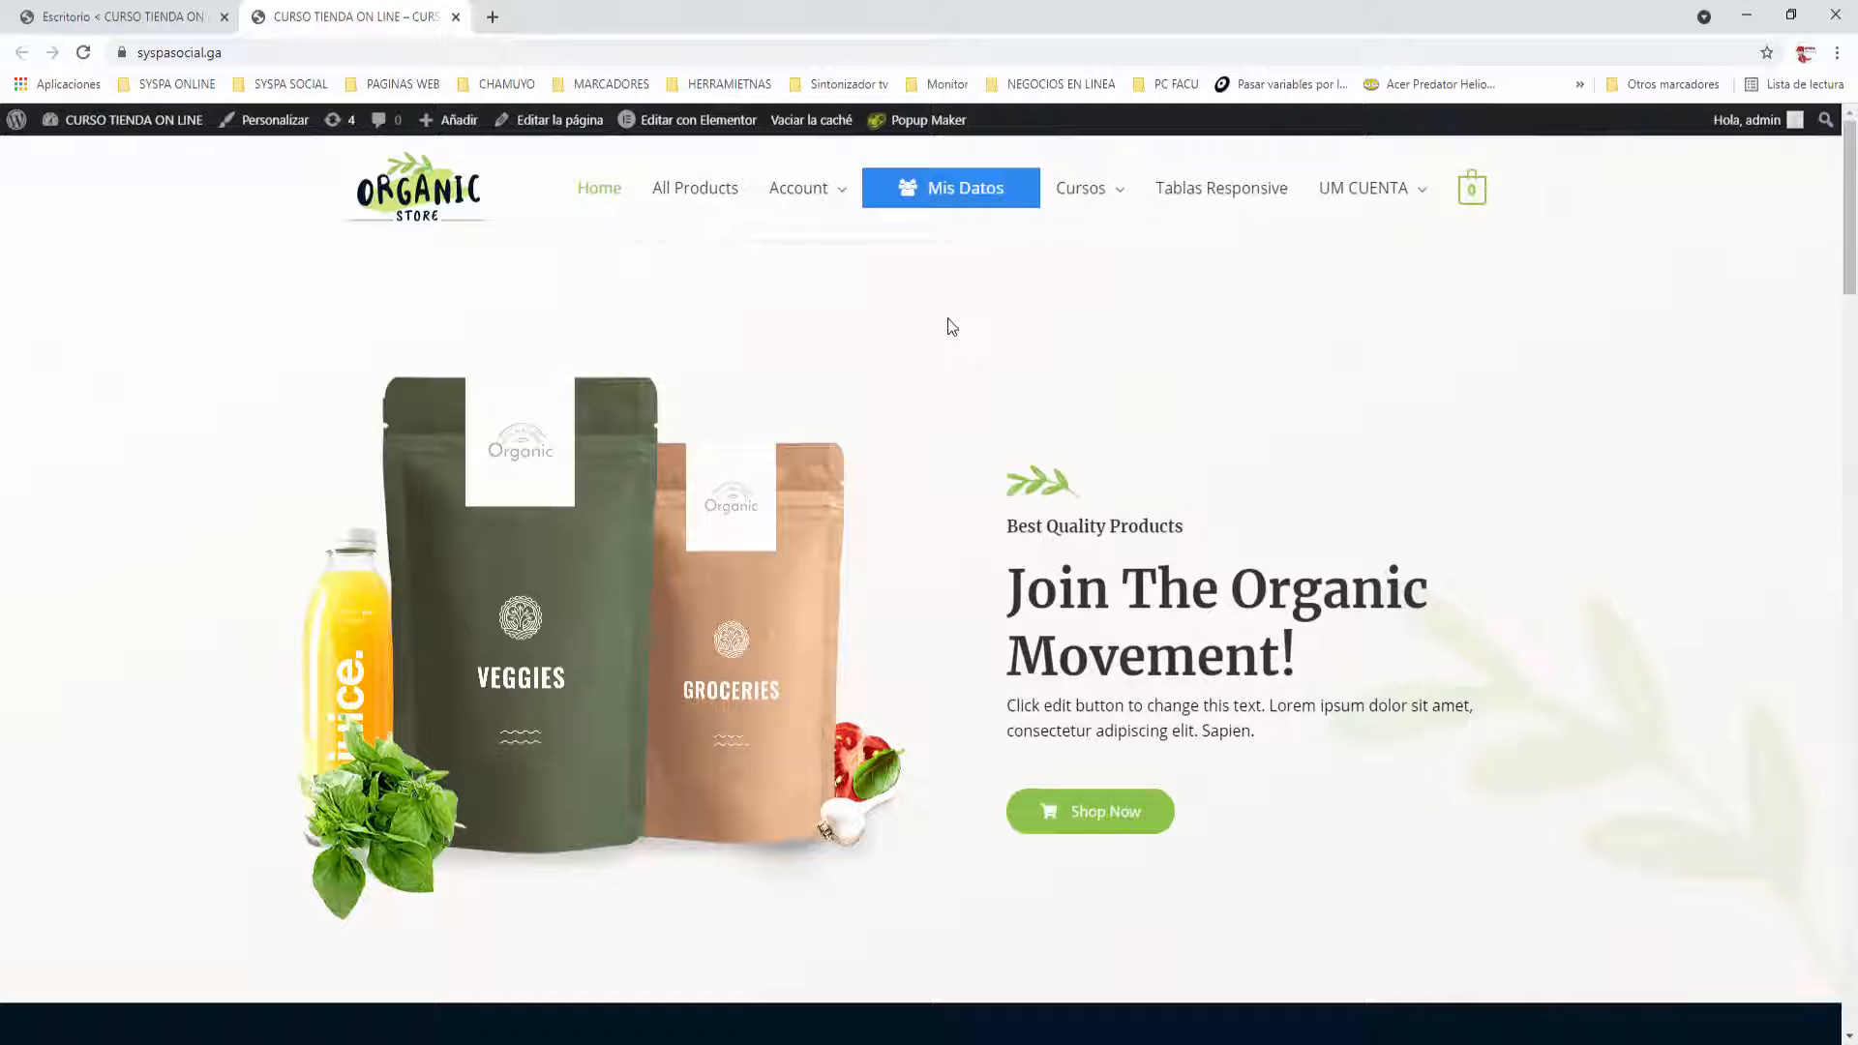
click(696, 125)
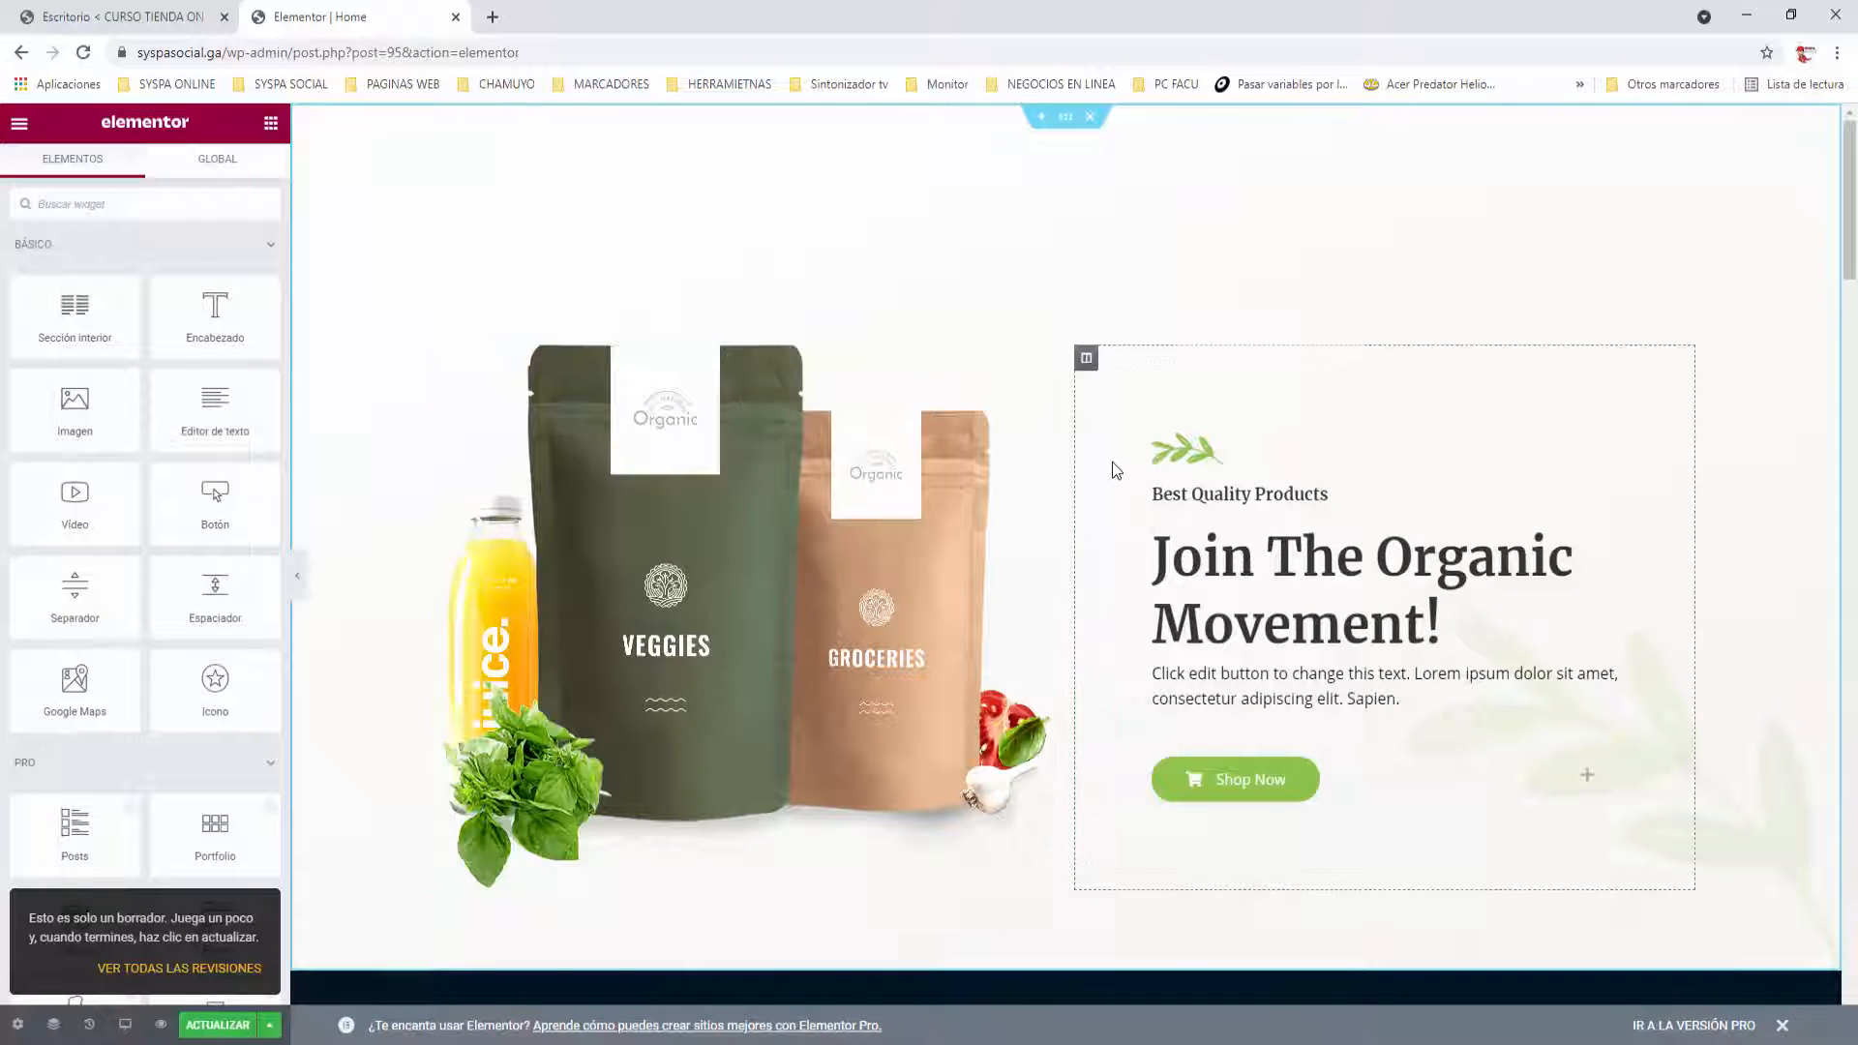
Insert a new single-column section between the Best Selling Products block and the section with the leaf image.
scroll(1111, 469, down, 5)
scroll(1199, 498, down, 3)
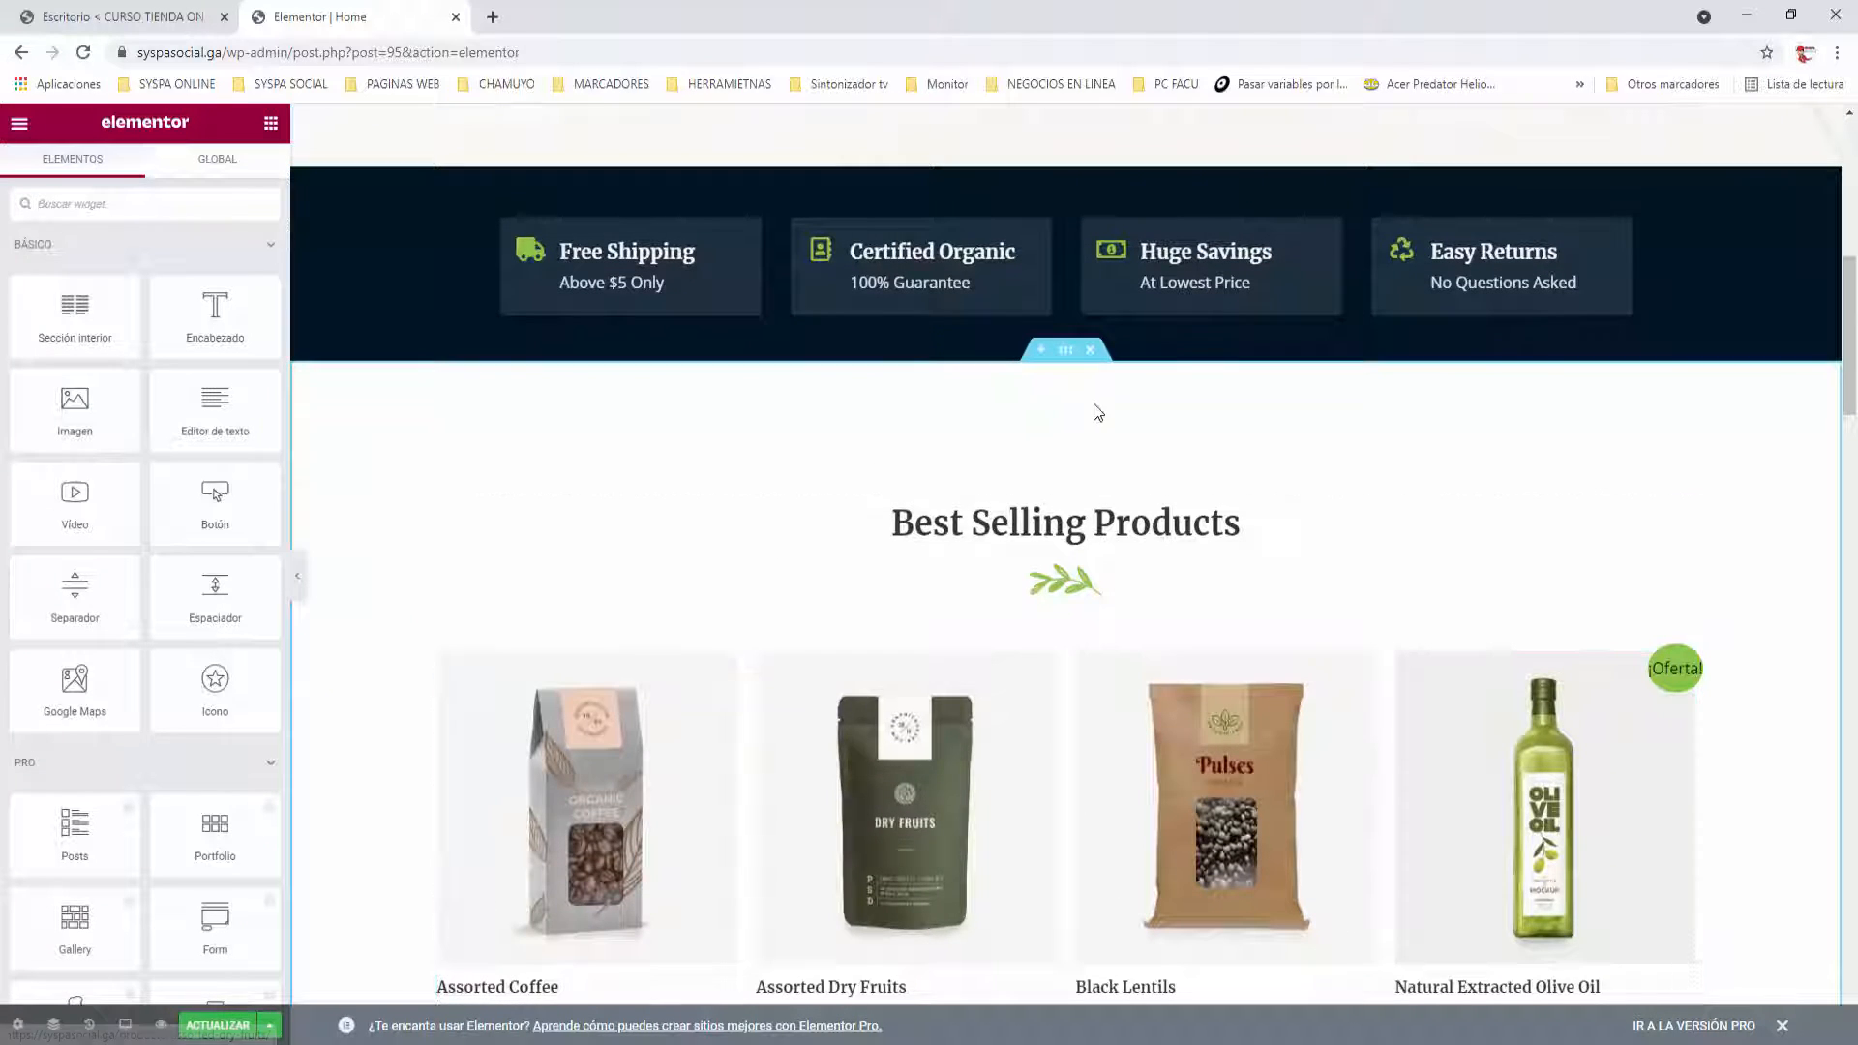
scroll(920, 436, up, 2)
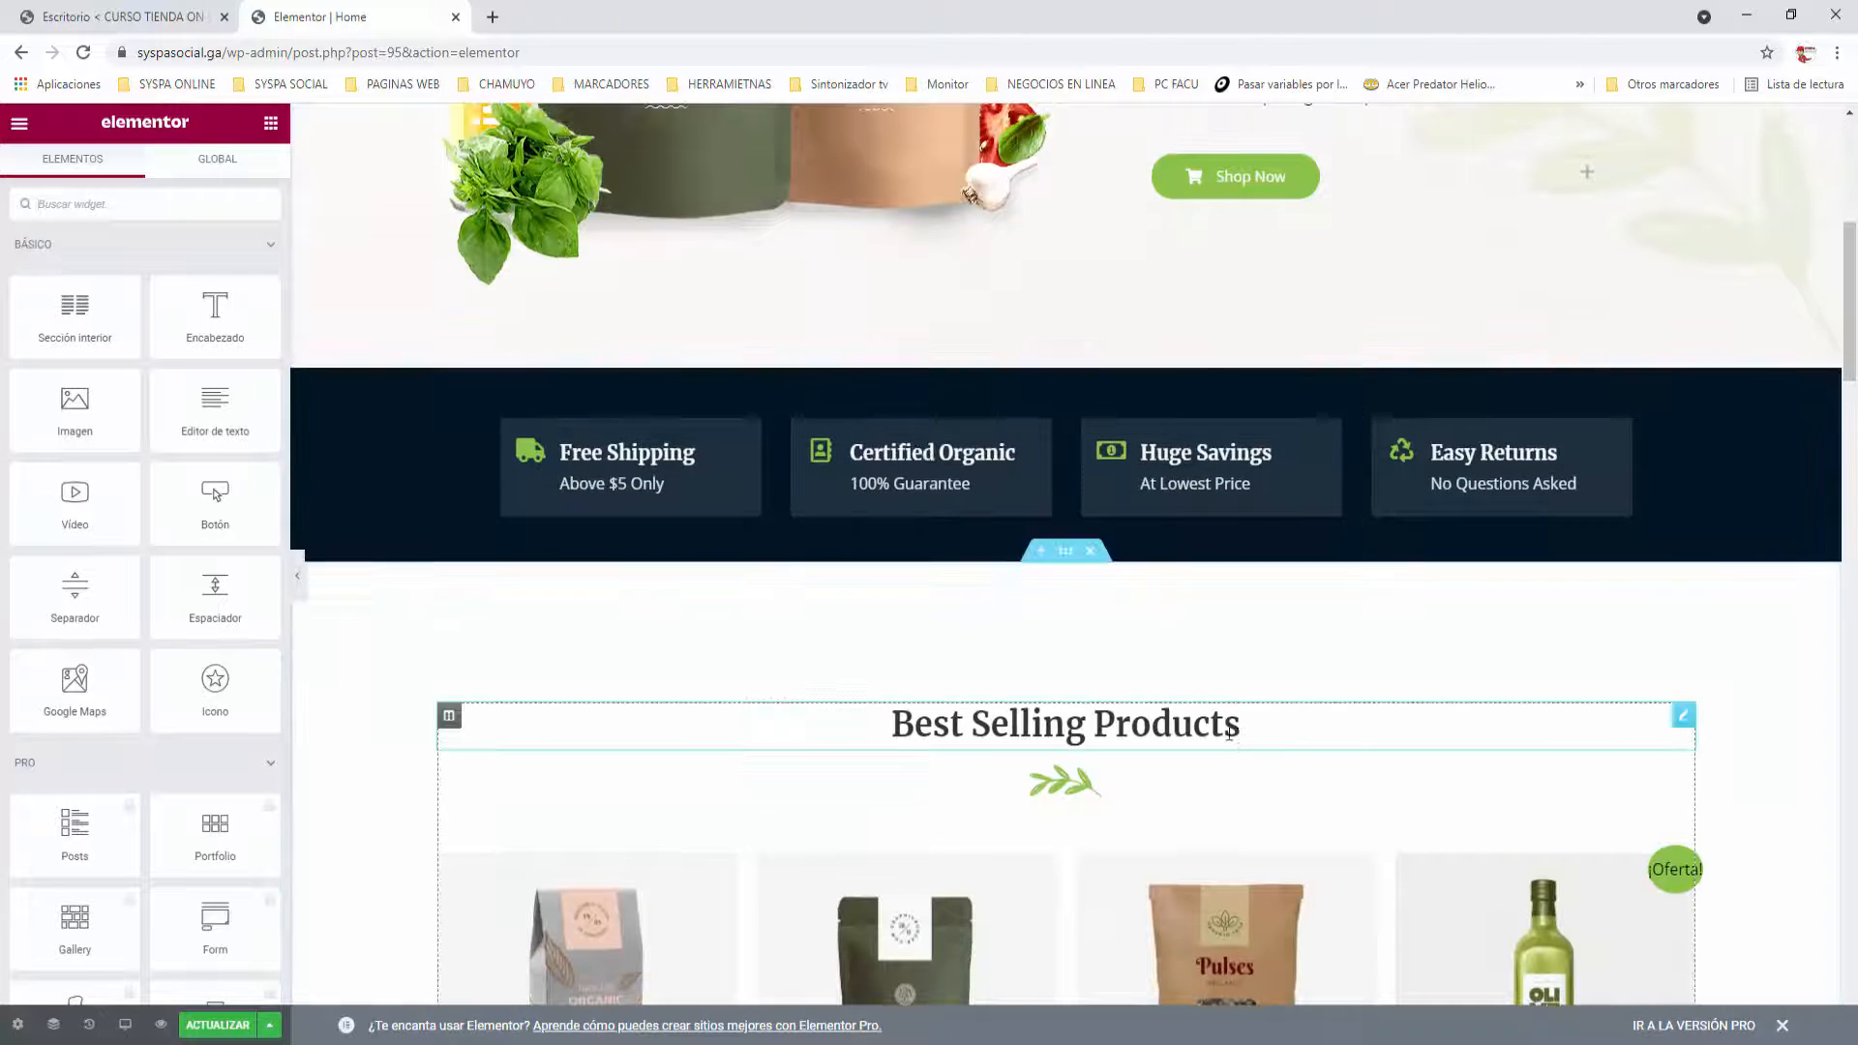
scroll(1135, 695, down, 4)
scroll(1135, 695, down, 4)
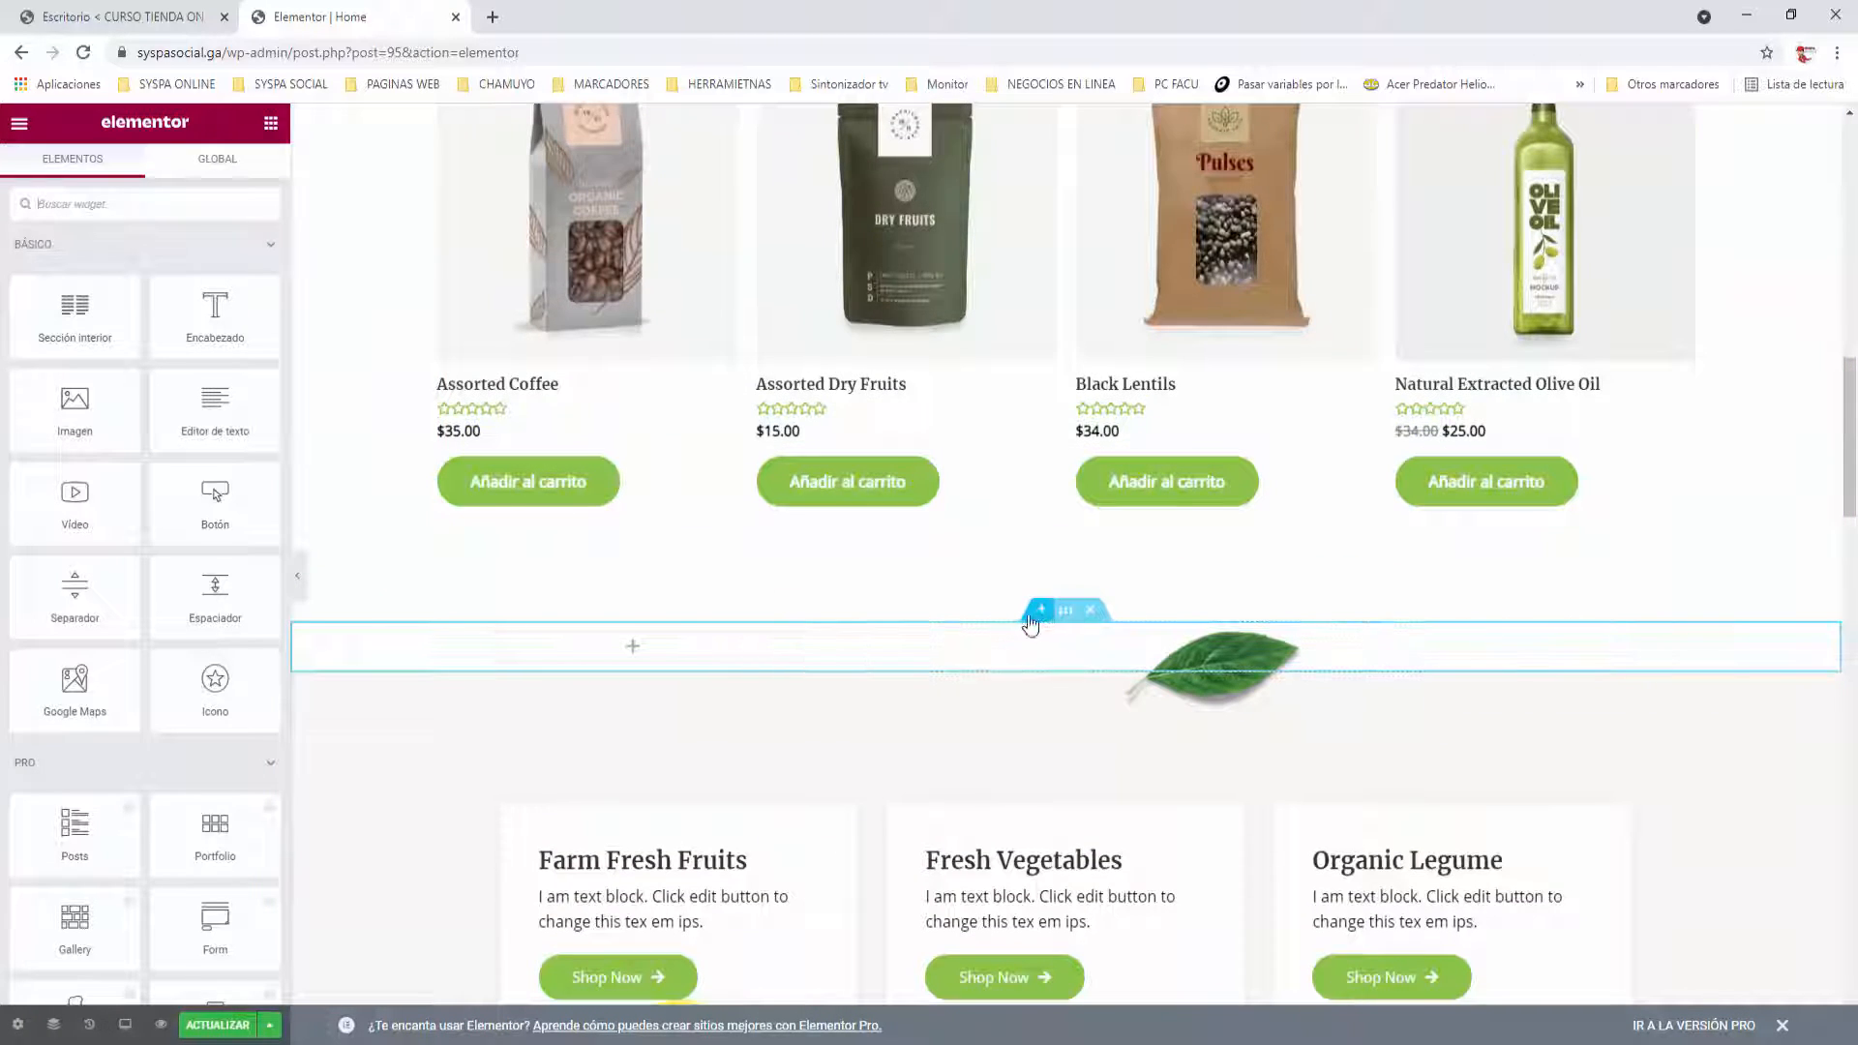
scroll(999, 439, up, 4)
scroll(1016, 387, down, 5)
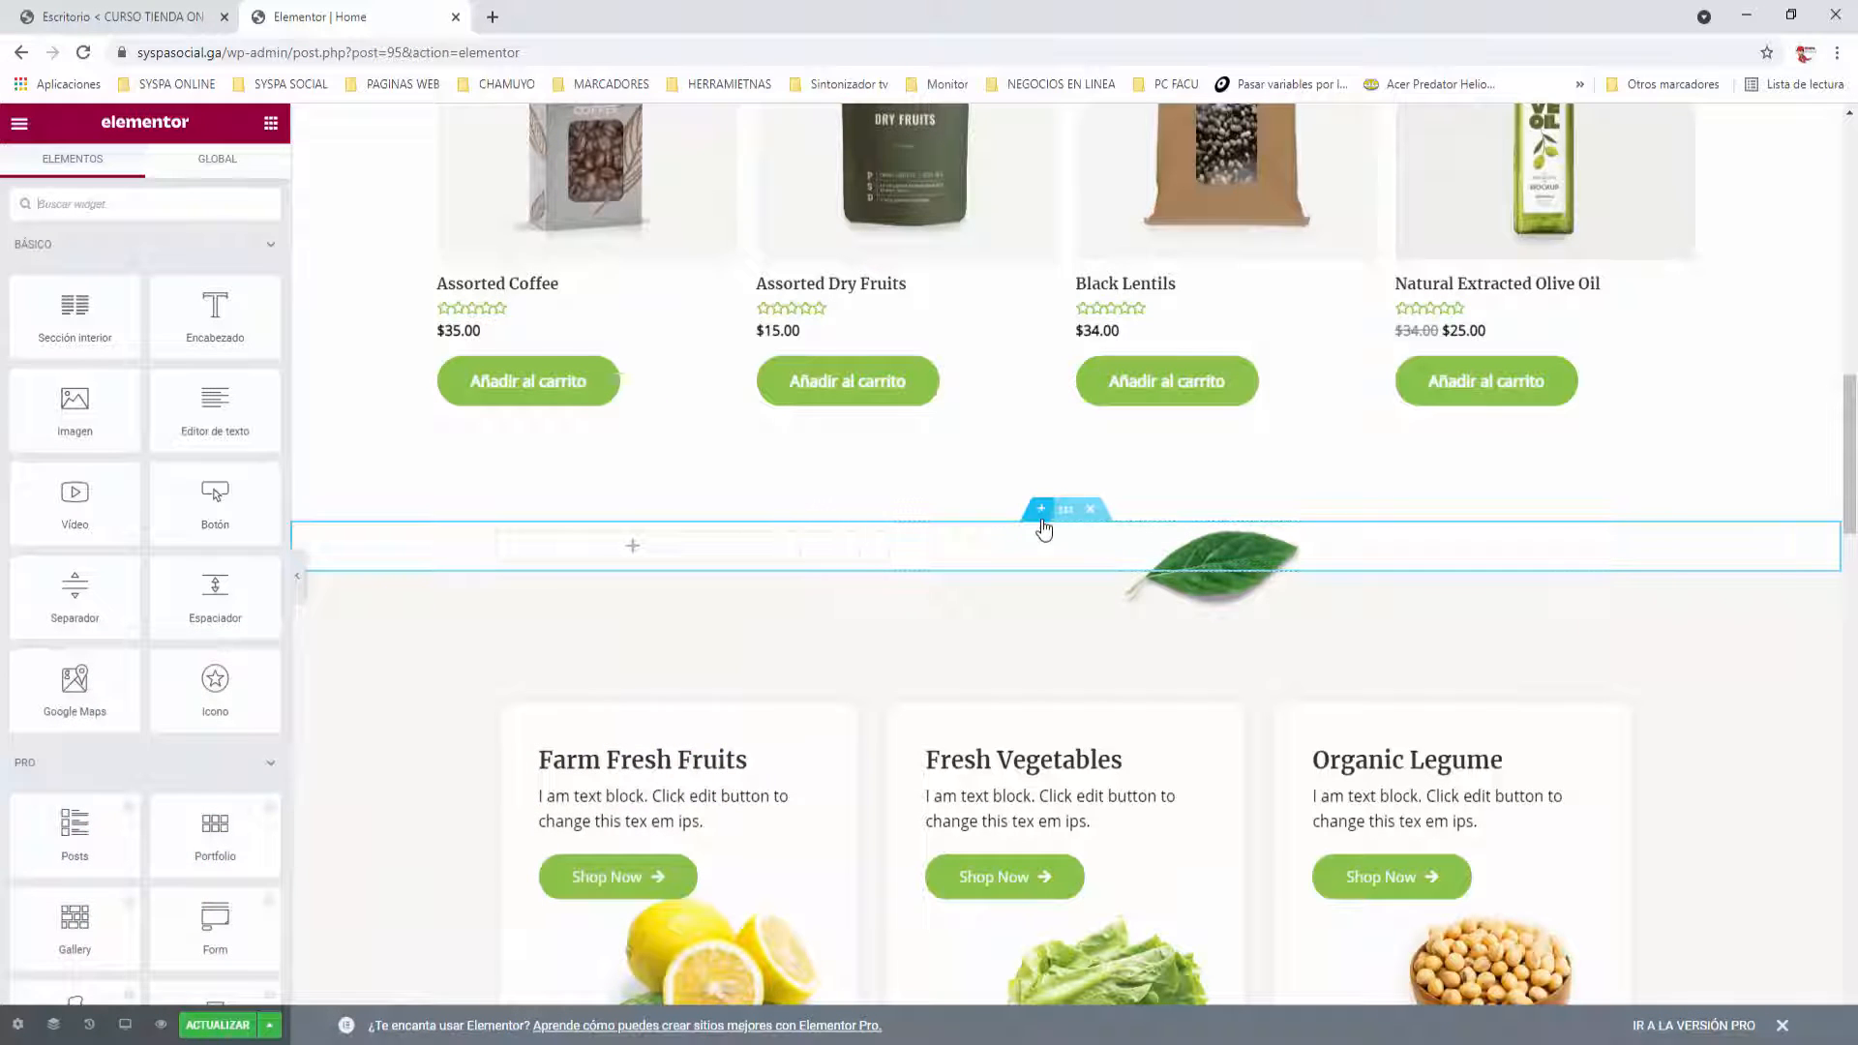
click(1041, 510)
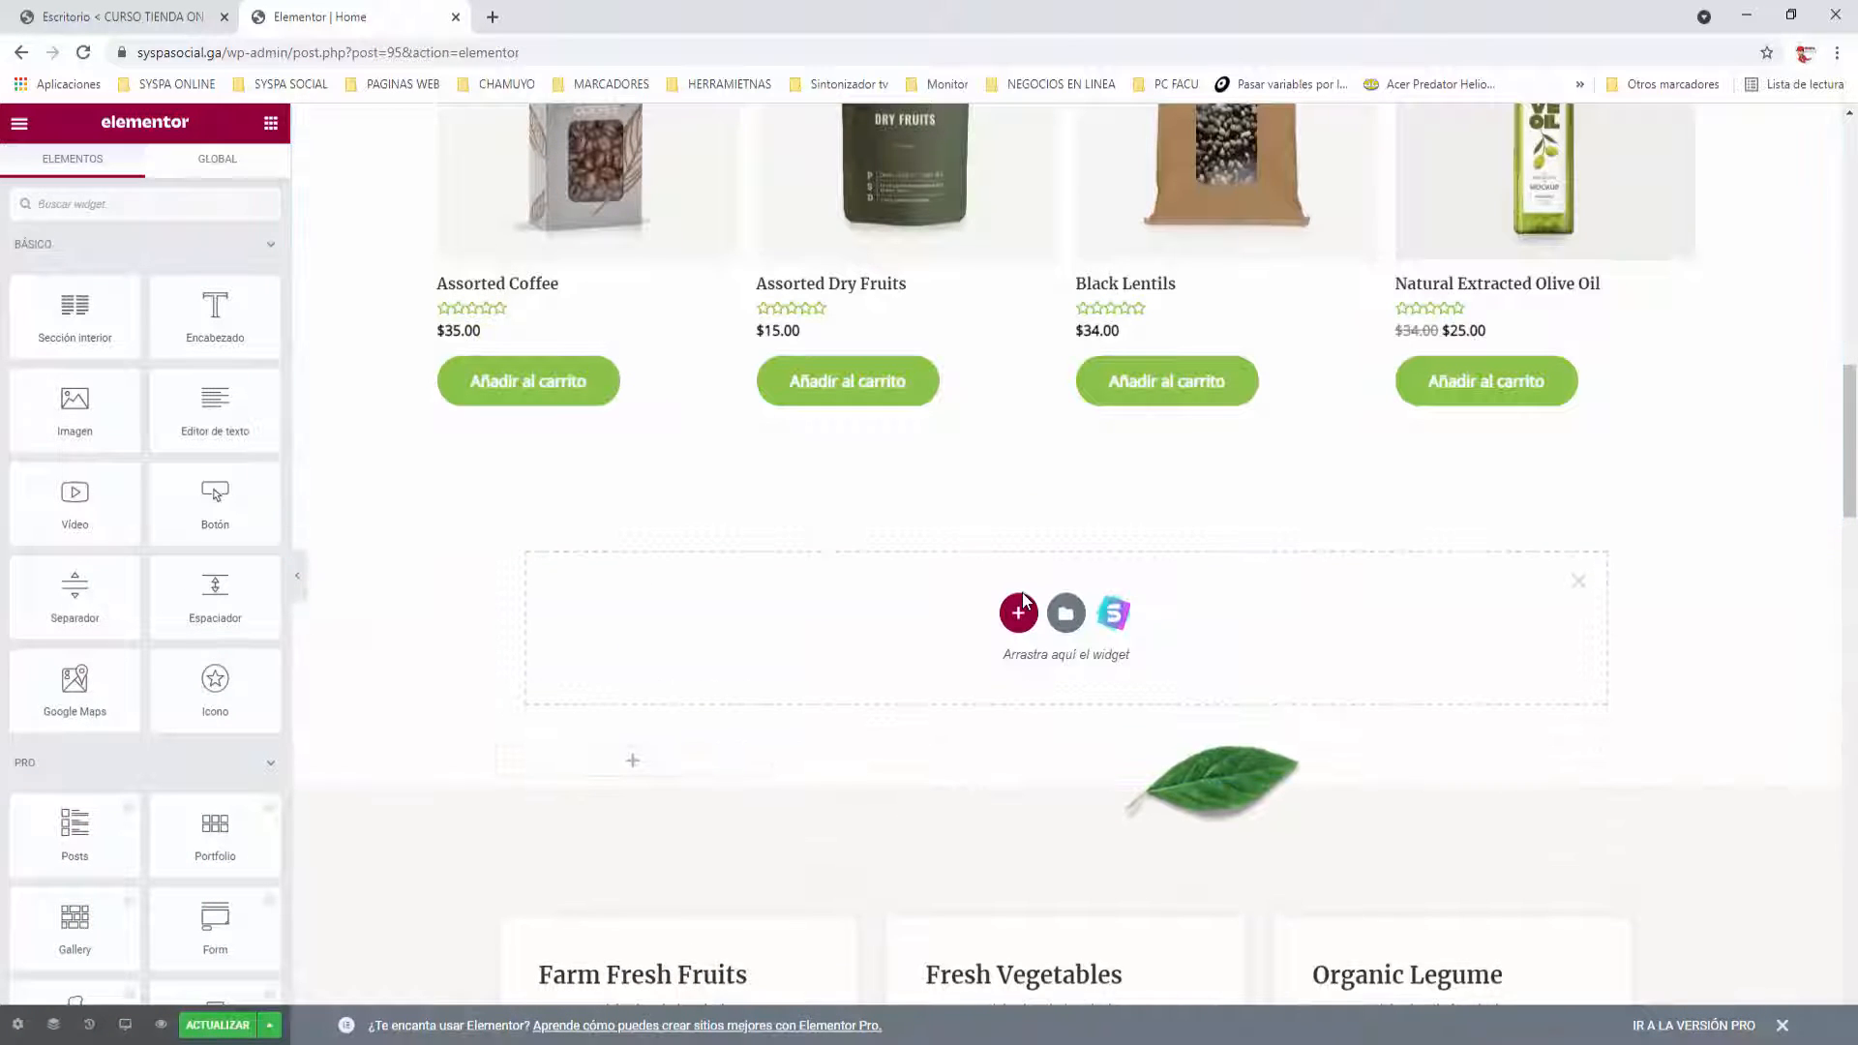
click(1017, 616)
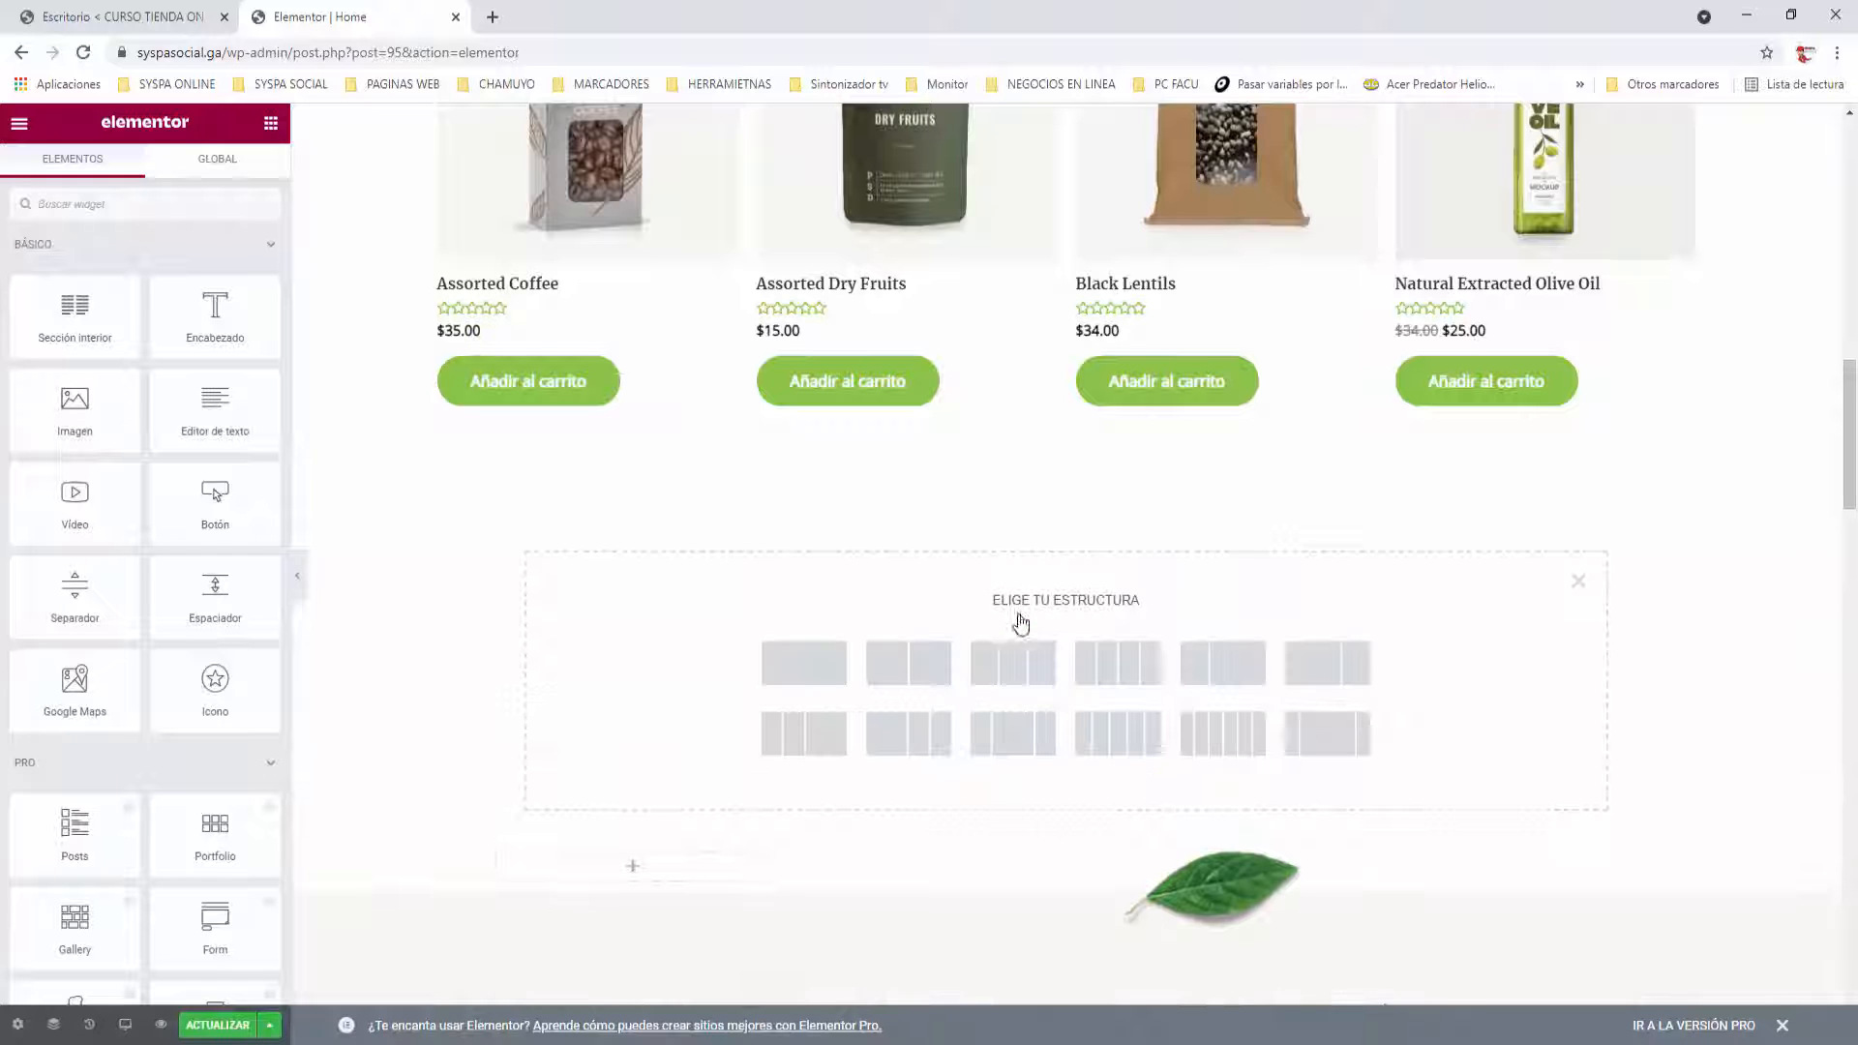
click(798, 671)
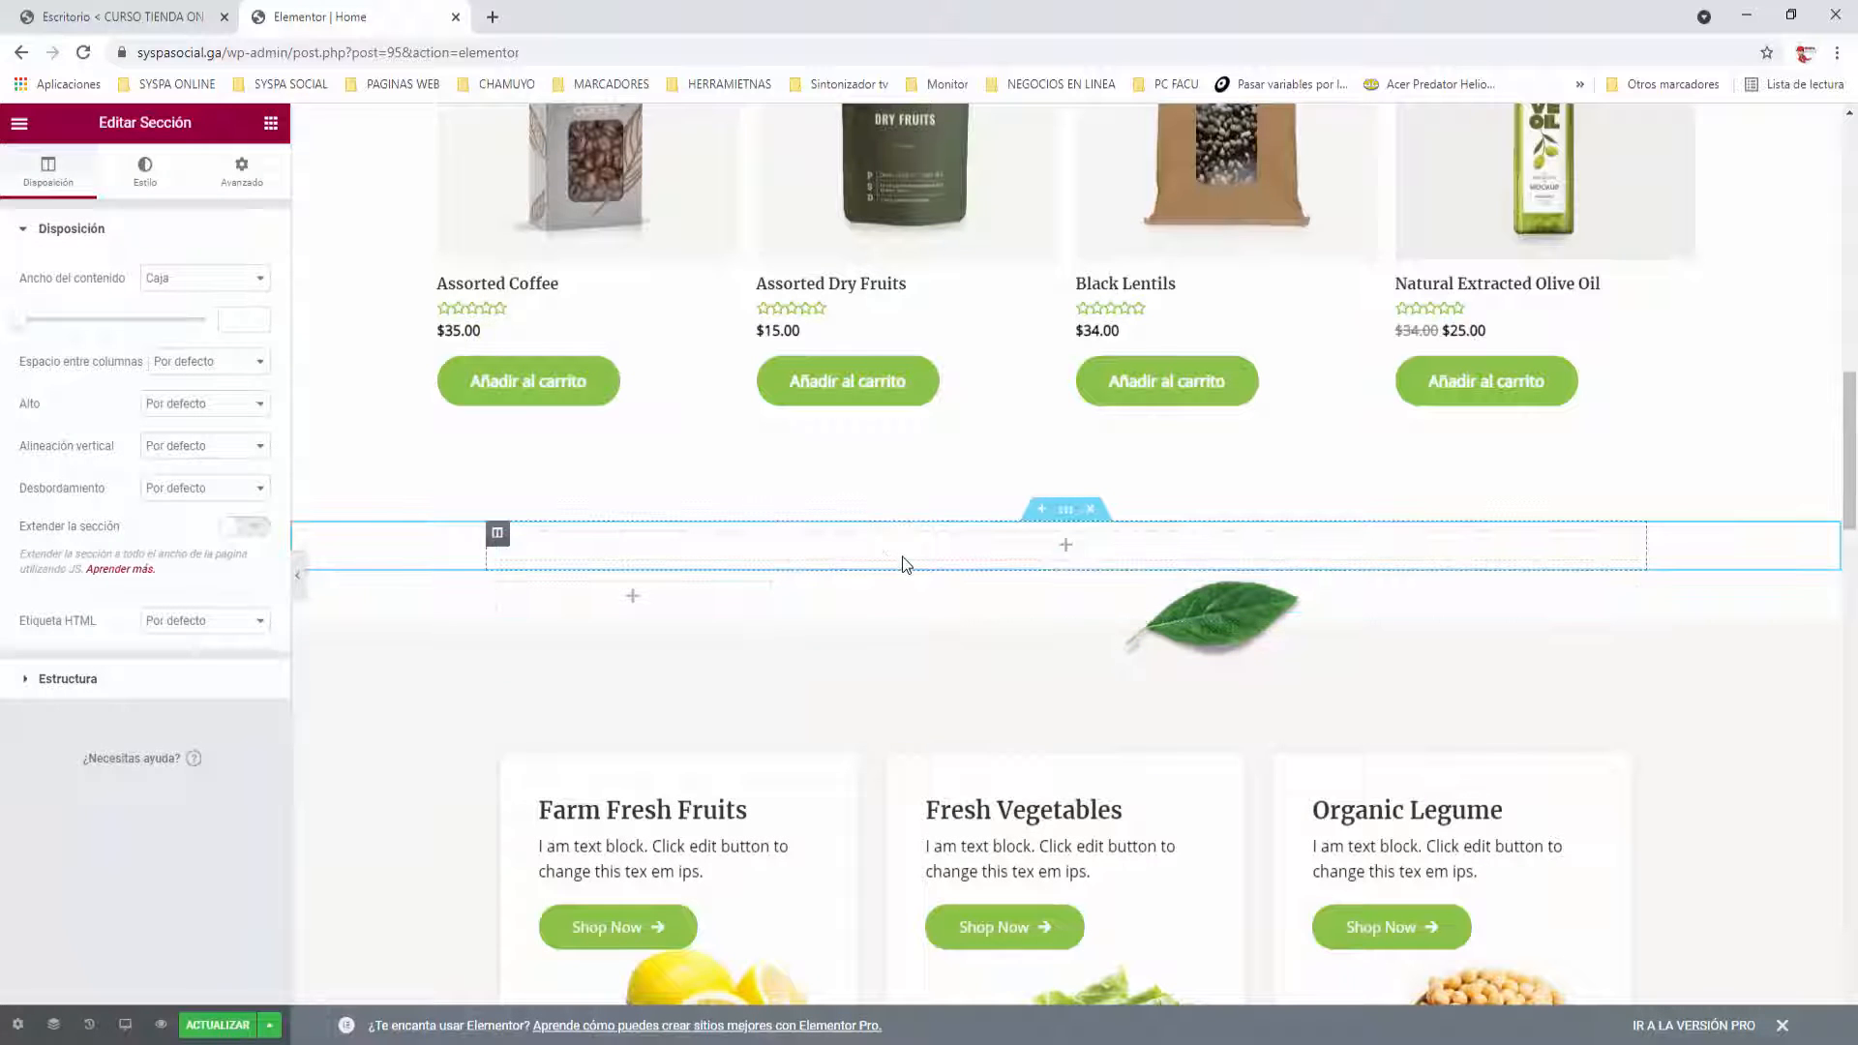
Set the new section's content width to Ancho completo and enable Extender la sección.
click(169, 280)
click(182, 309)
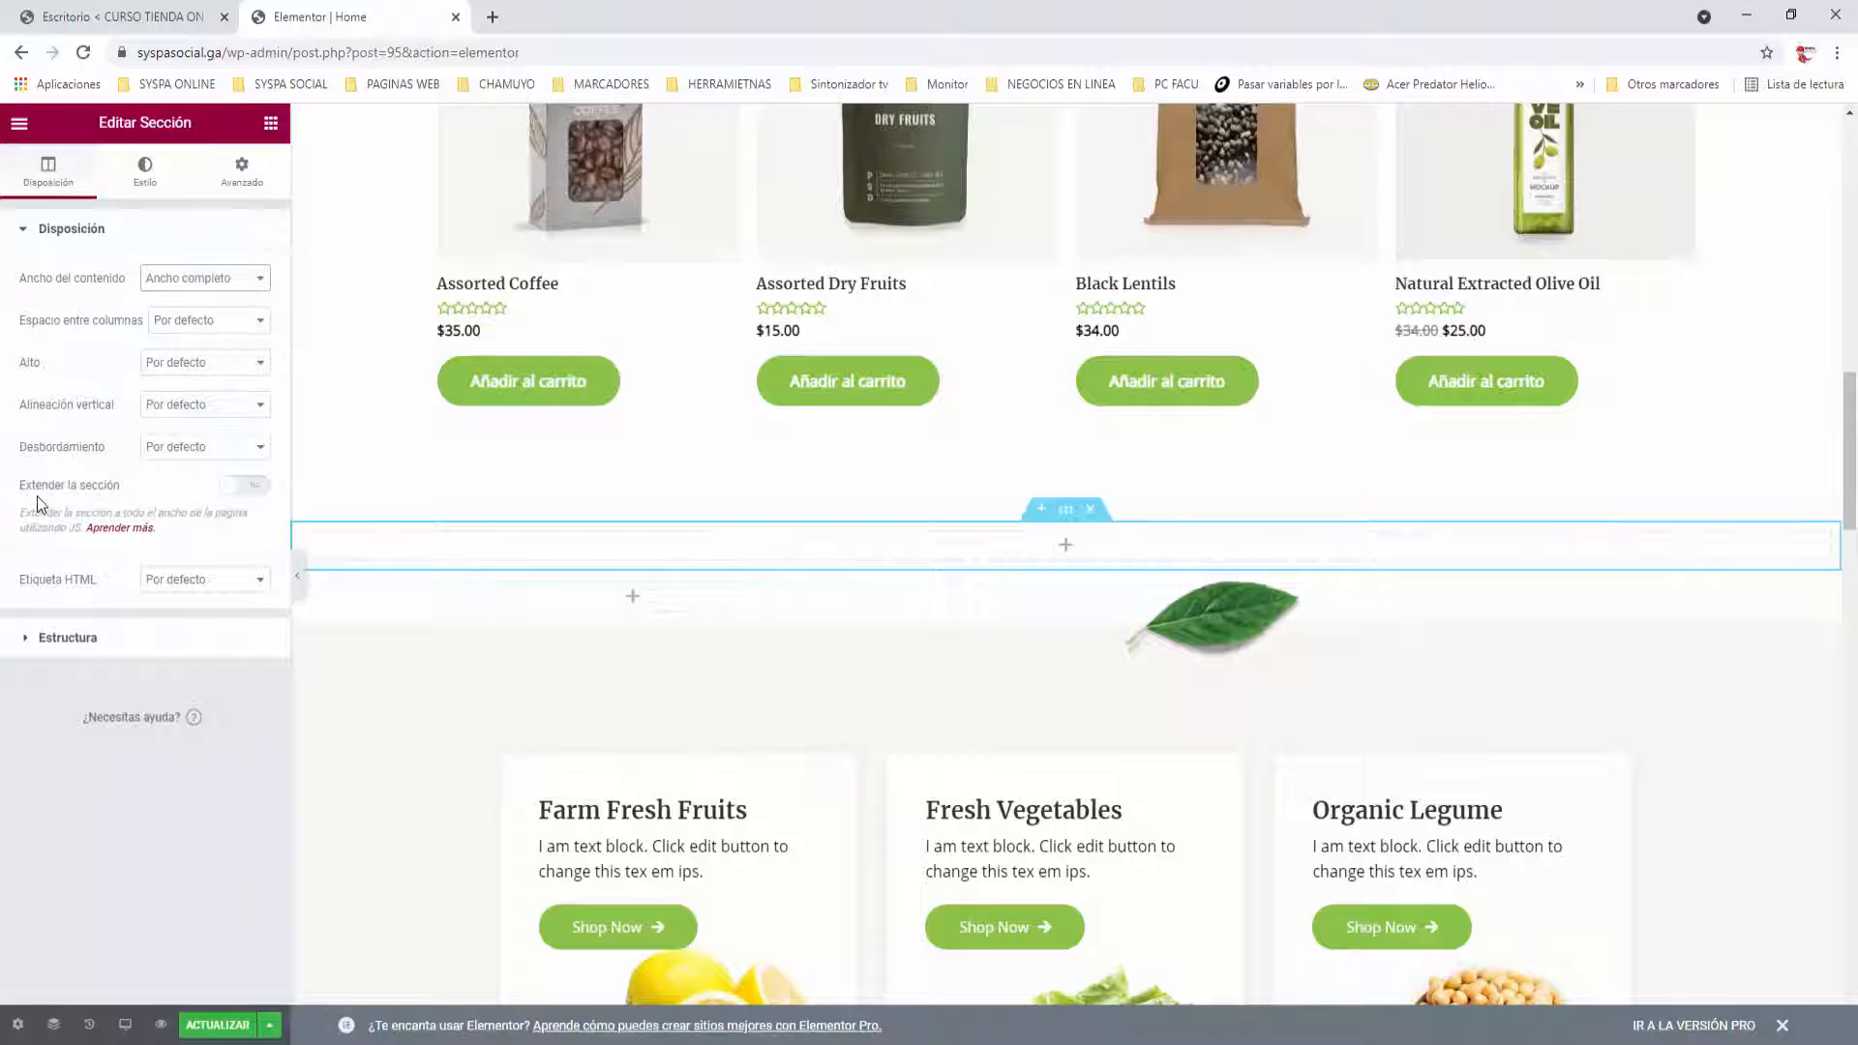
click(249, 486)
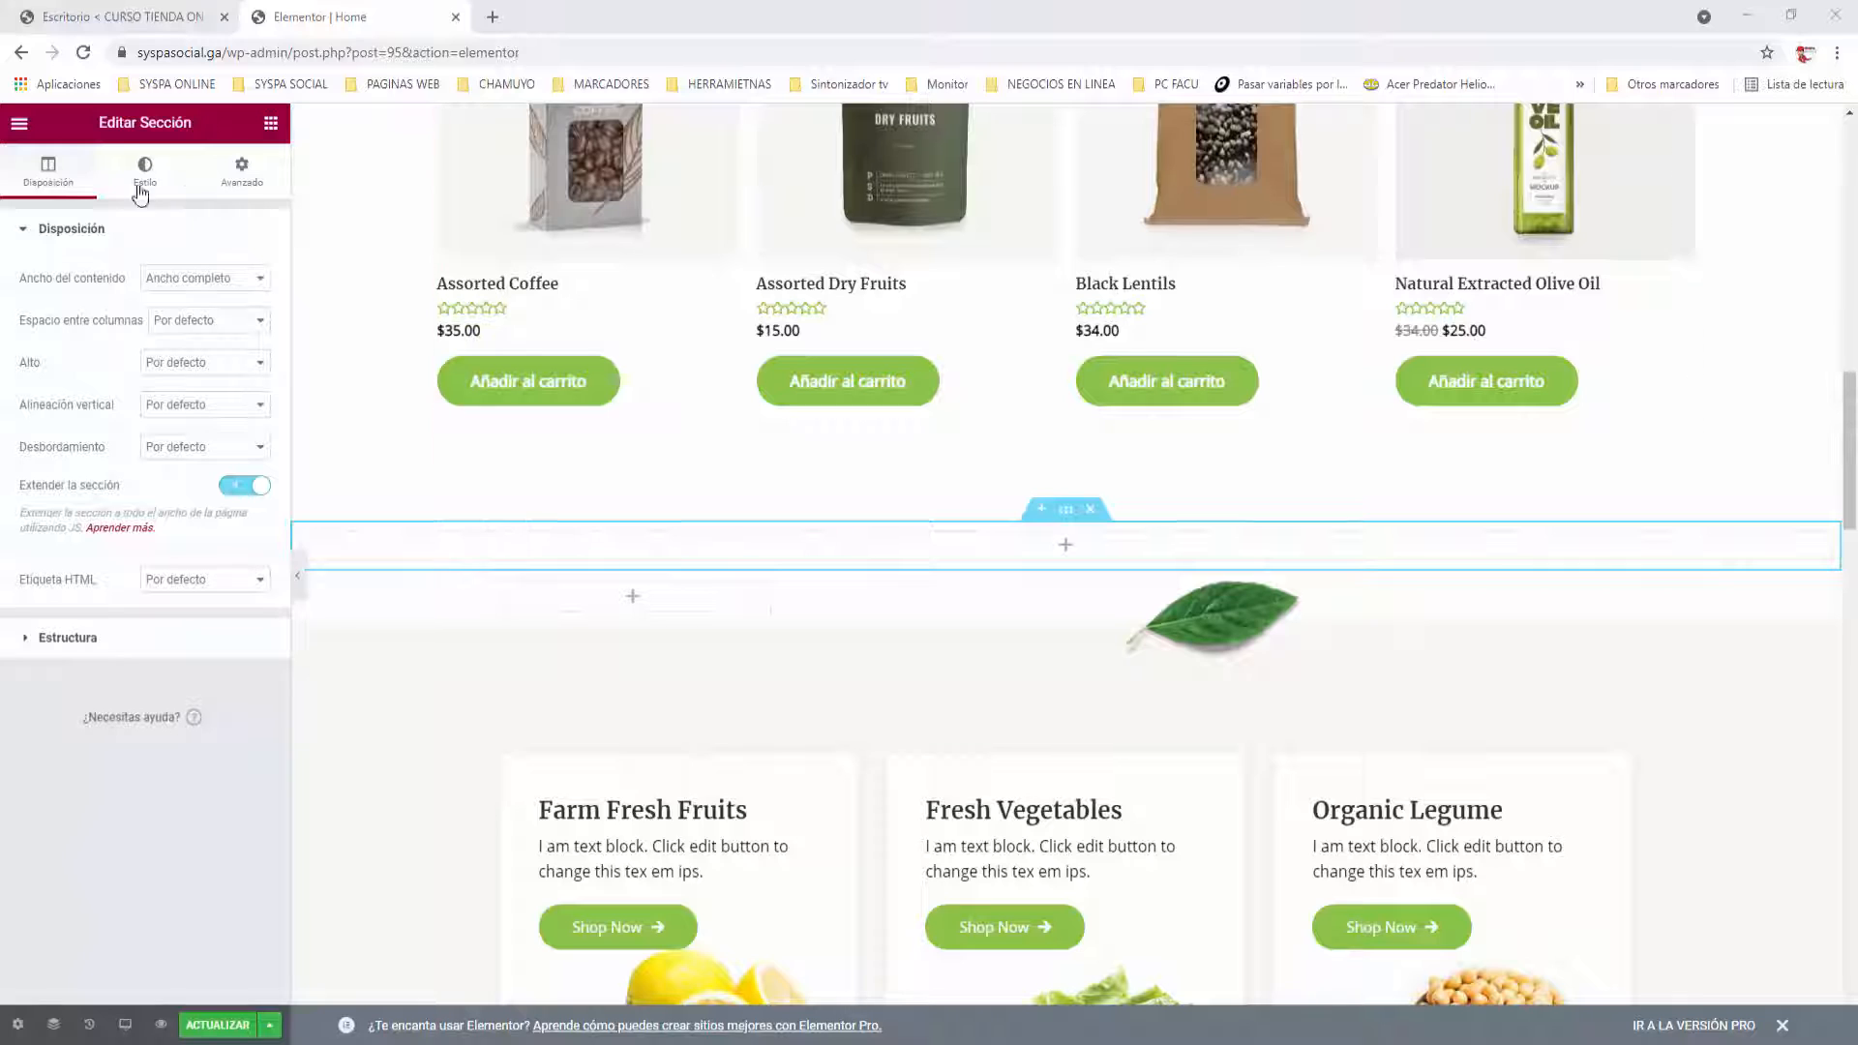
Set the new section's height to Altura mínima with a minimum height of 500 px.
click(207, 364)
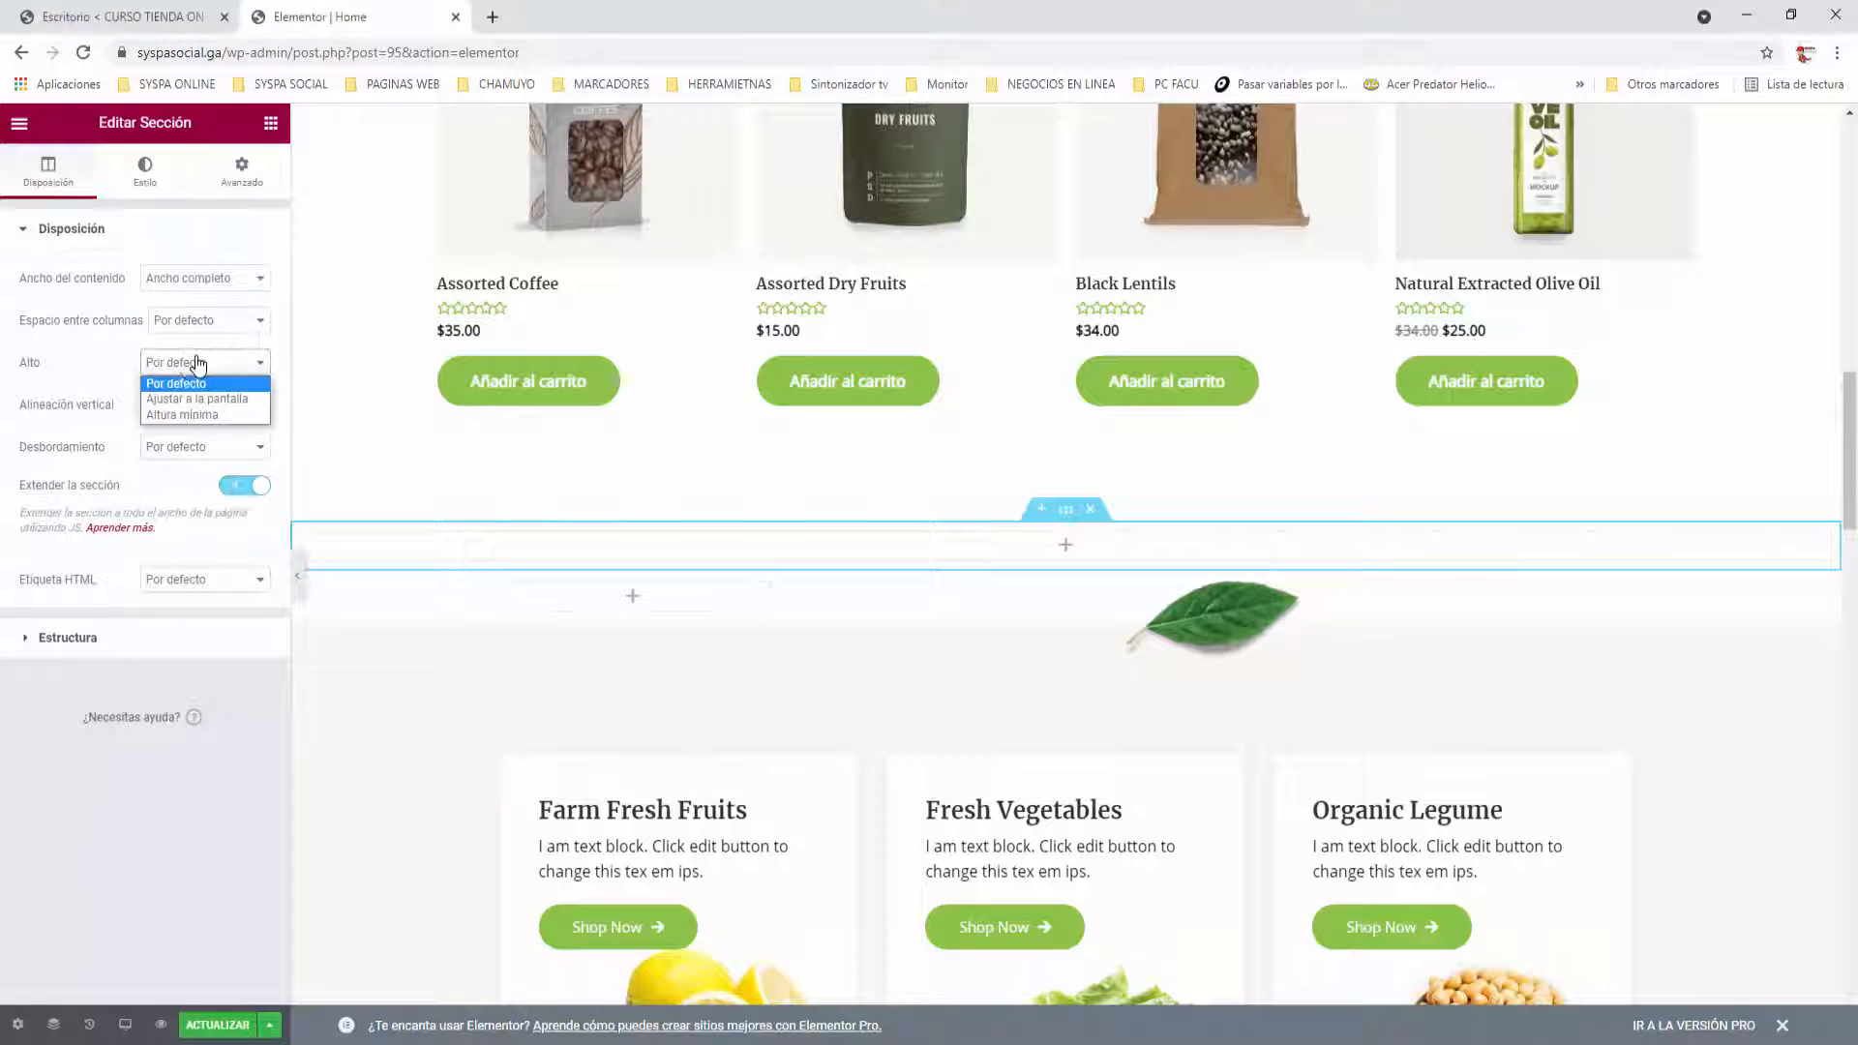
click(199, 416)
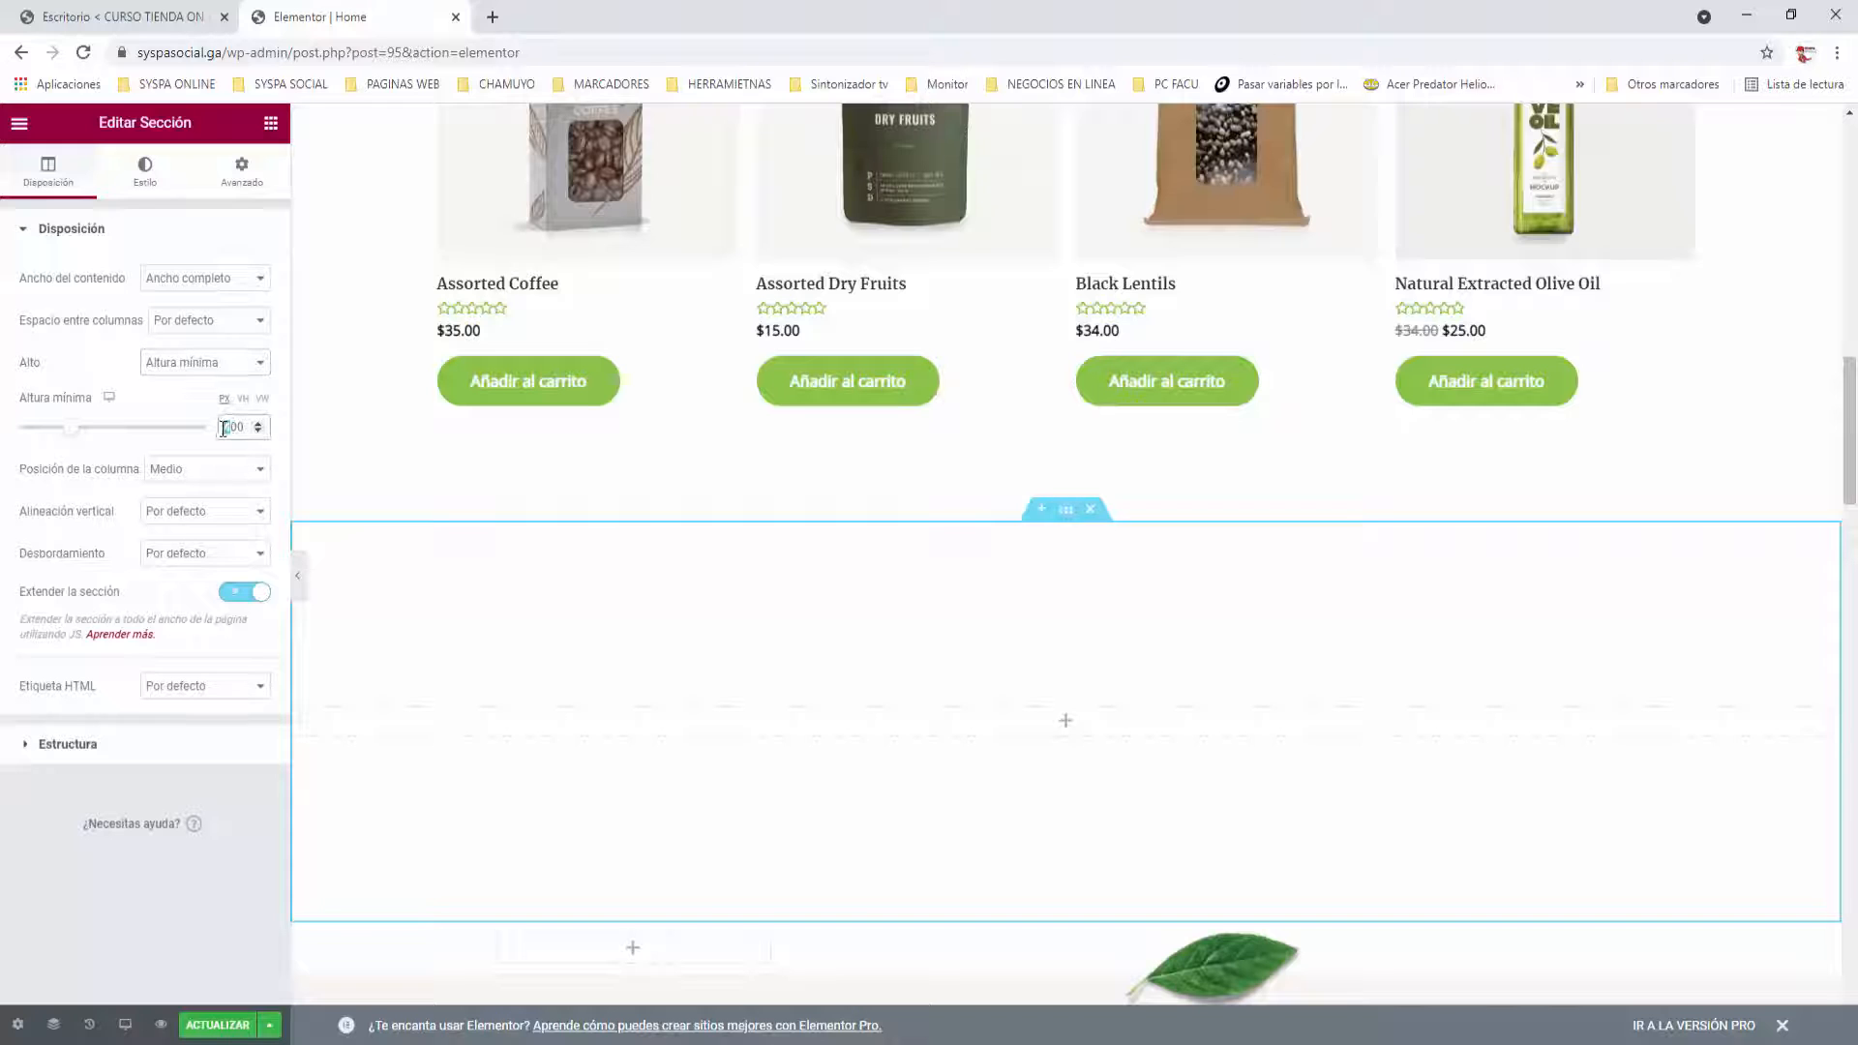
text(5)
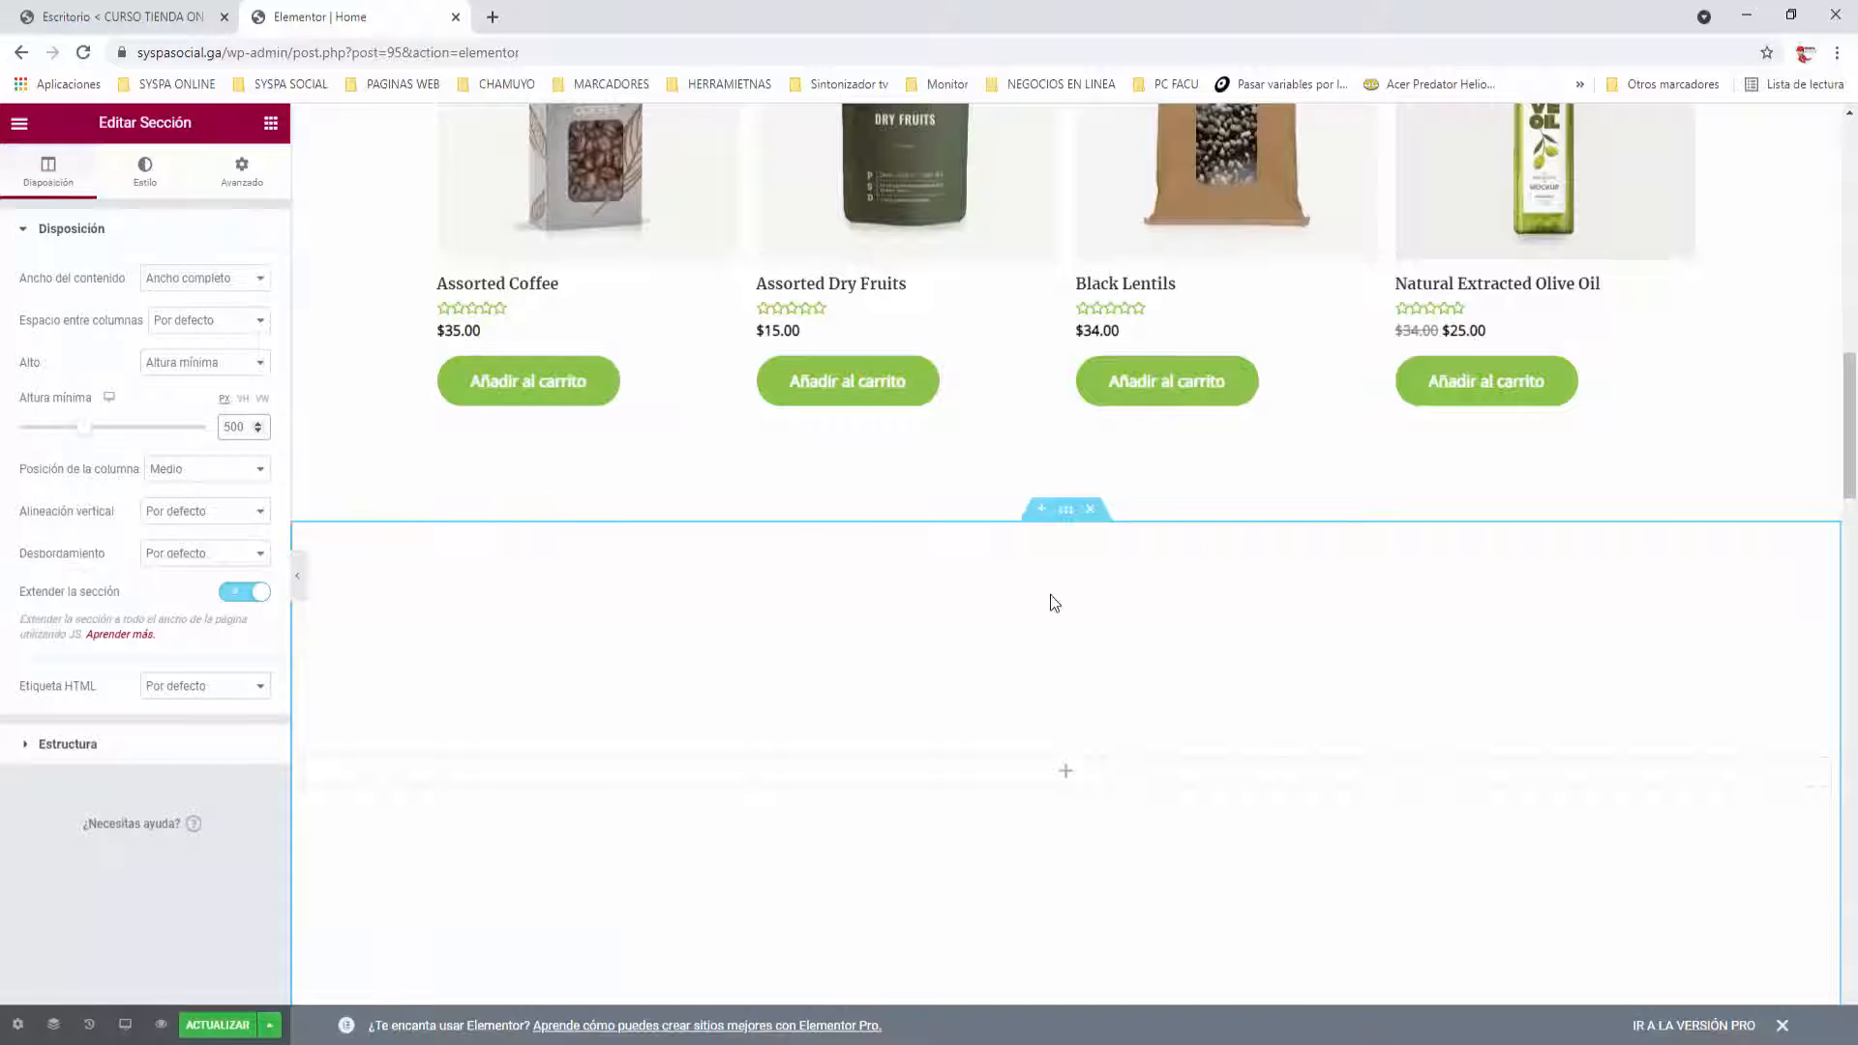
scroll(1049, 594, down, 1)
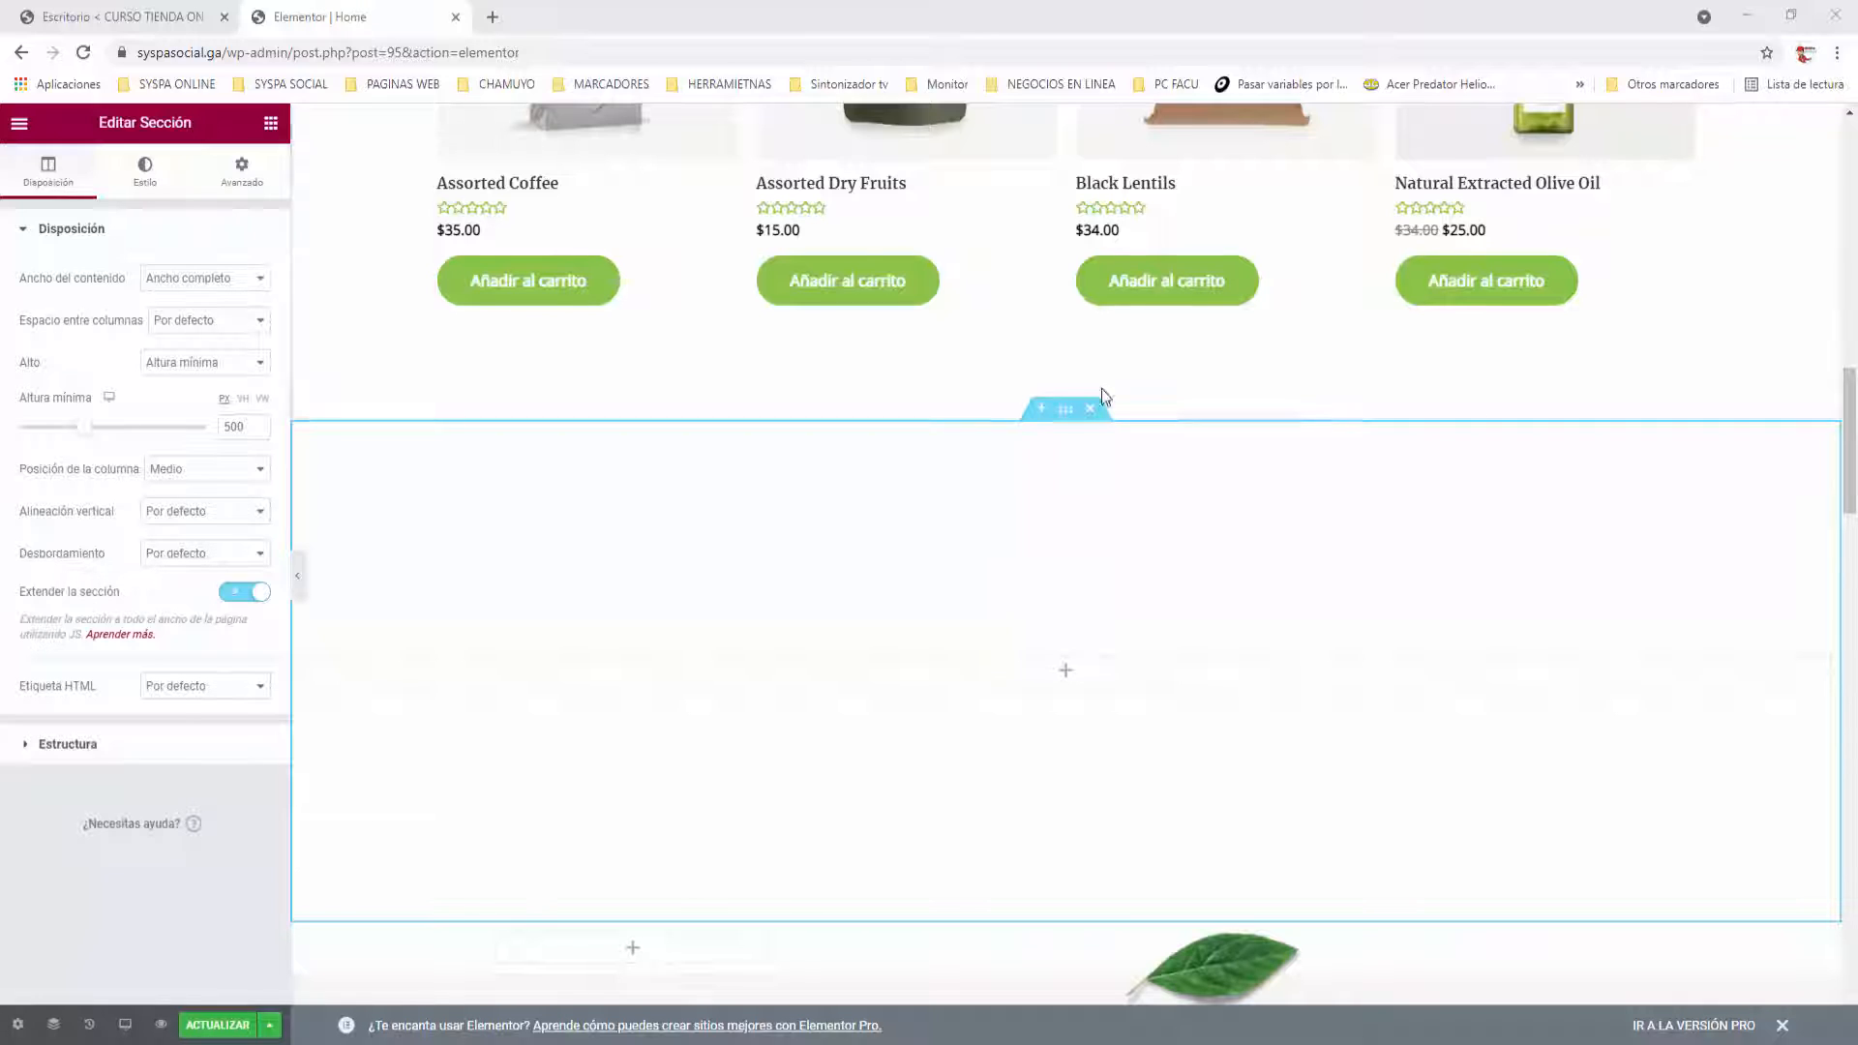
Set the new section's normal background type to Clásico.
click(1067, 412)
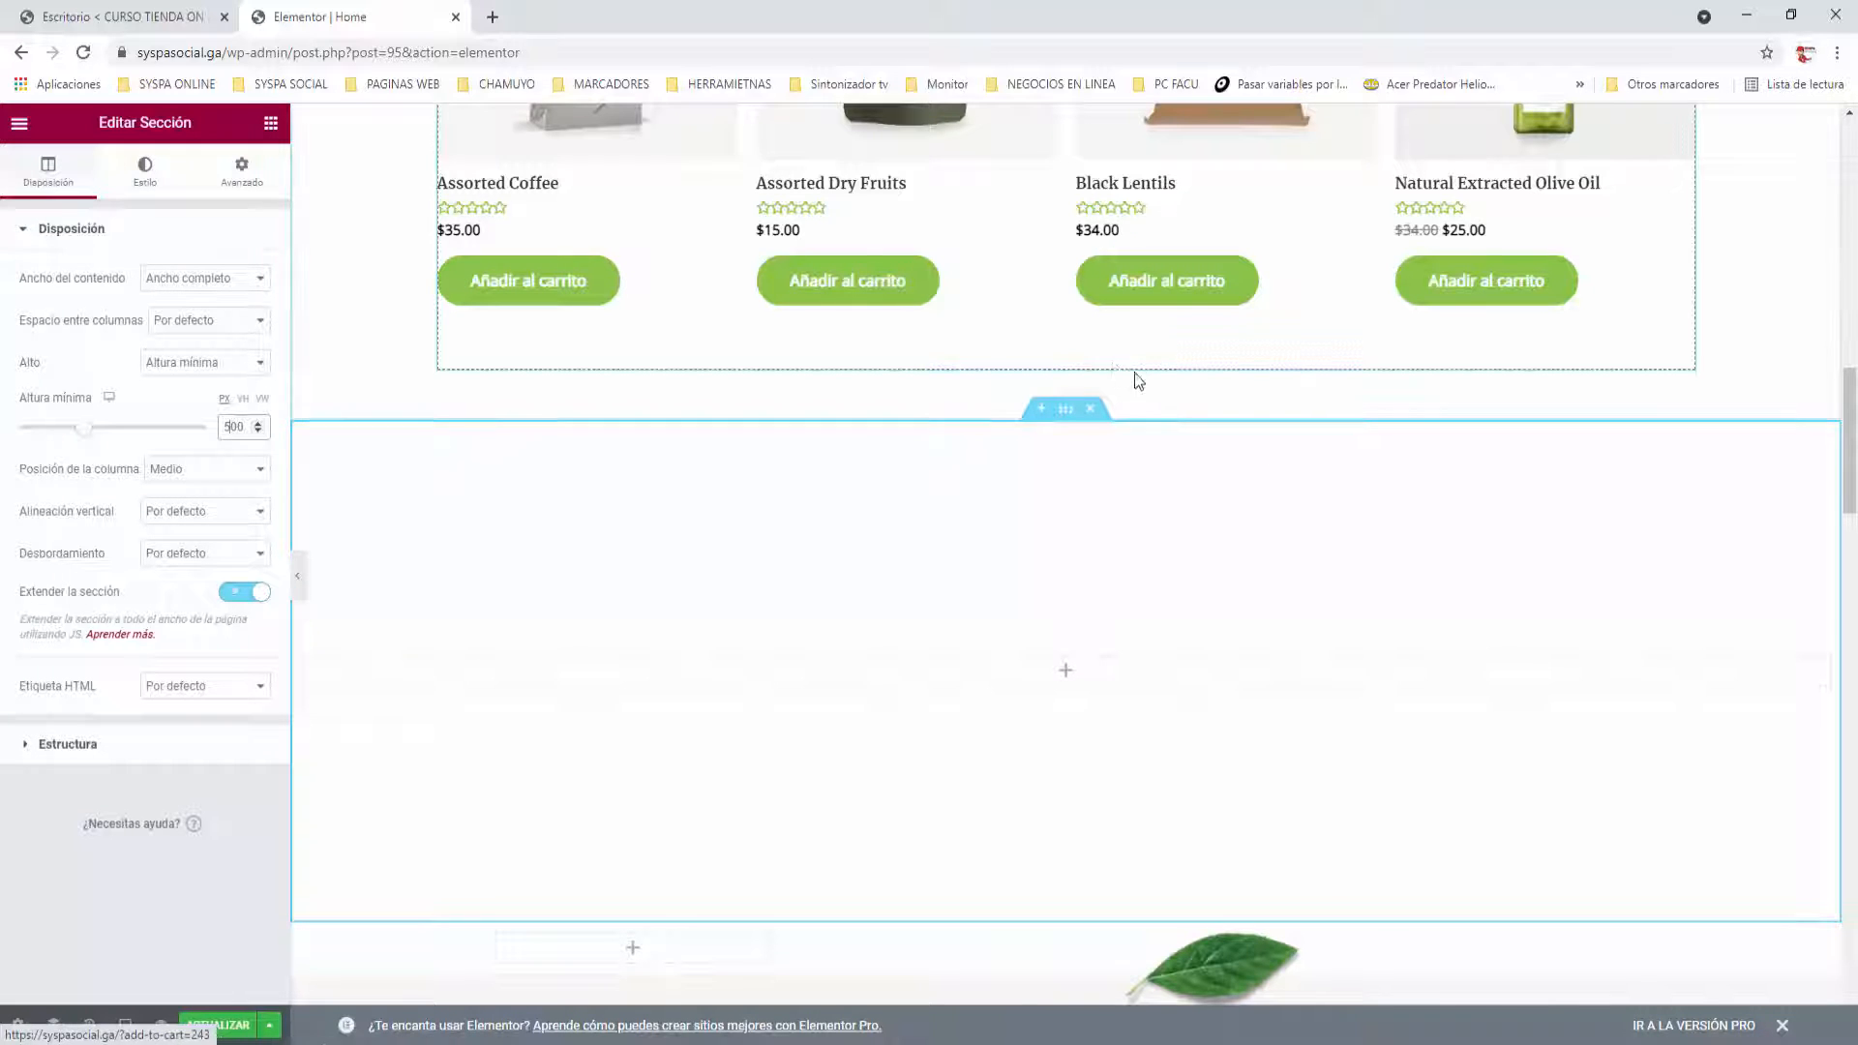
click(131, 180)
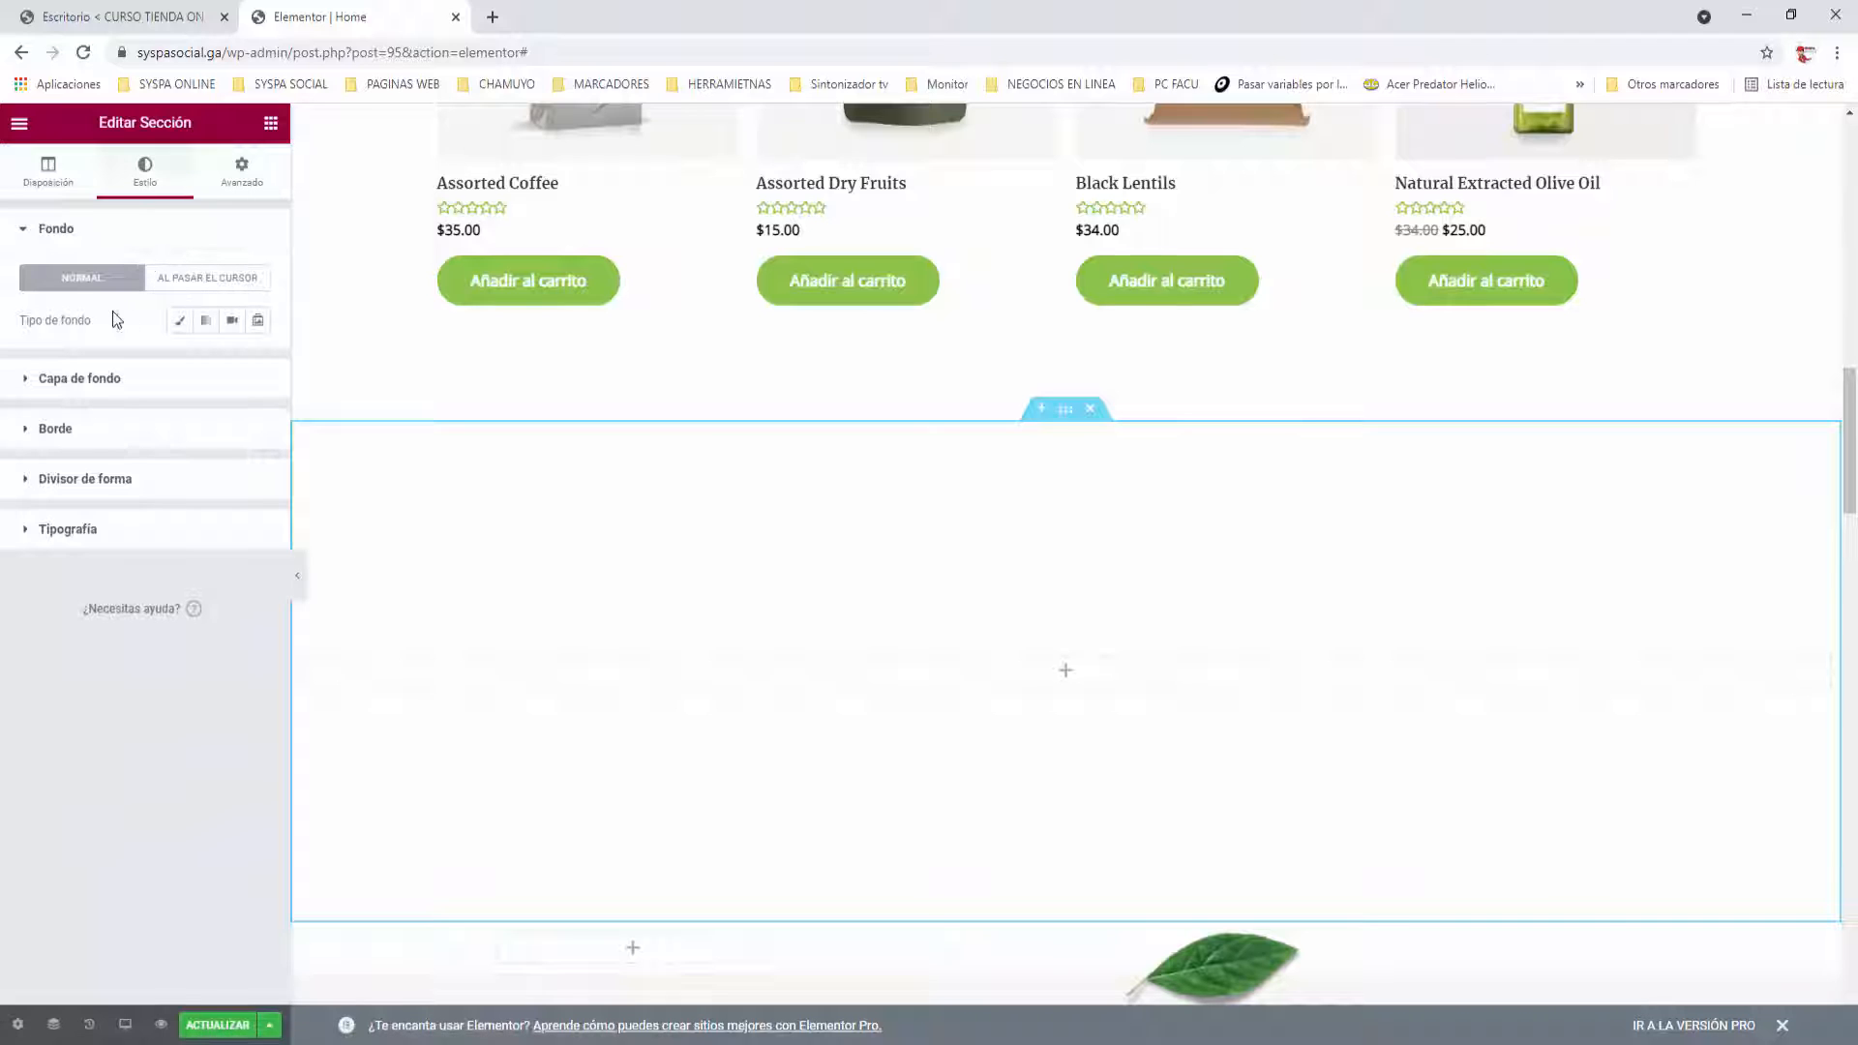
click(180, 325)
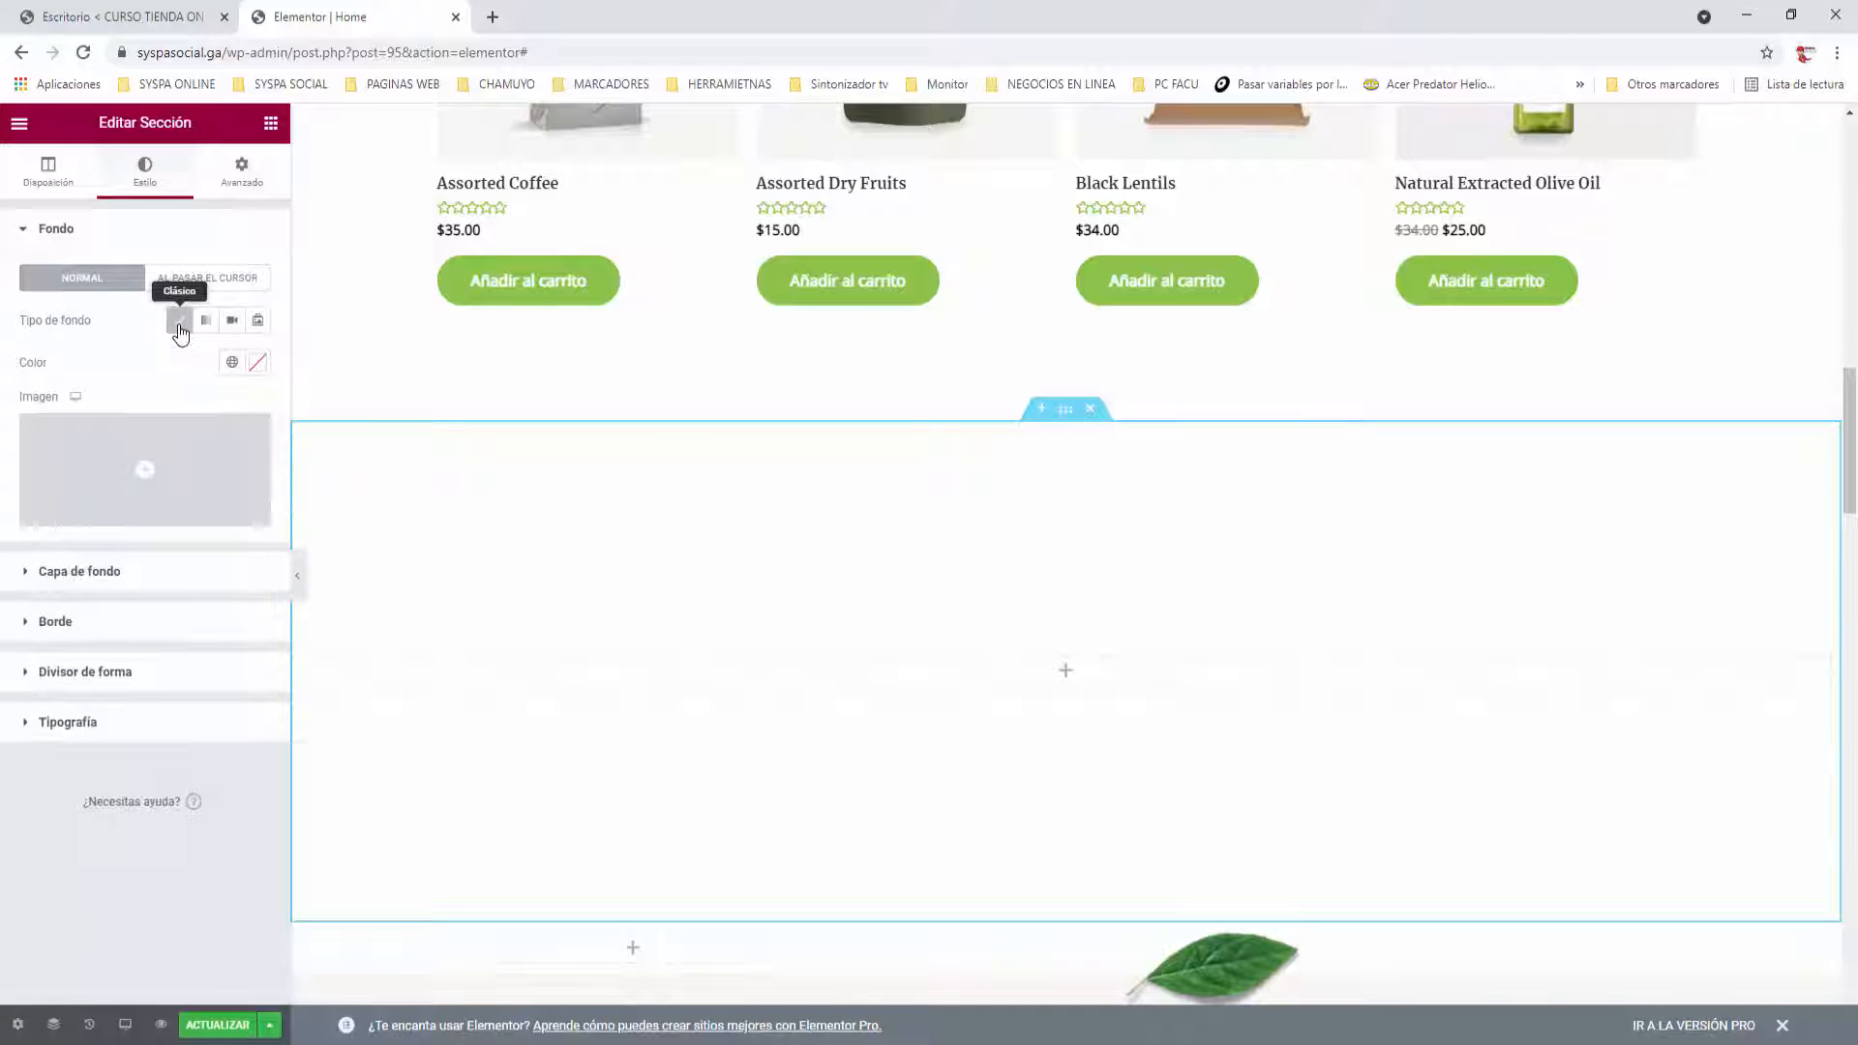
Upload frutas.png from the "80 - efecto paralax con elementor free" folder and insert it as the section's background image.
click(148, 476)
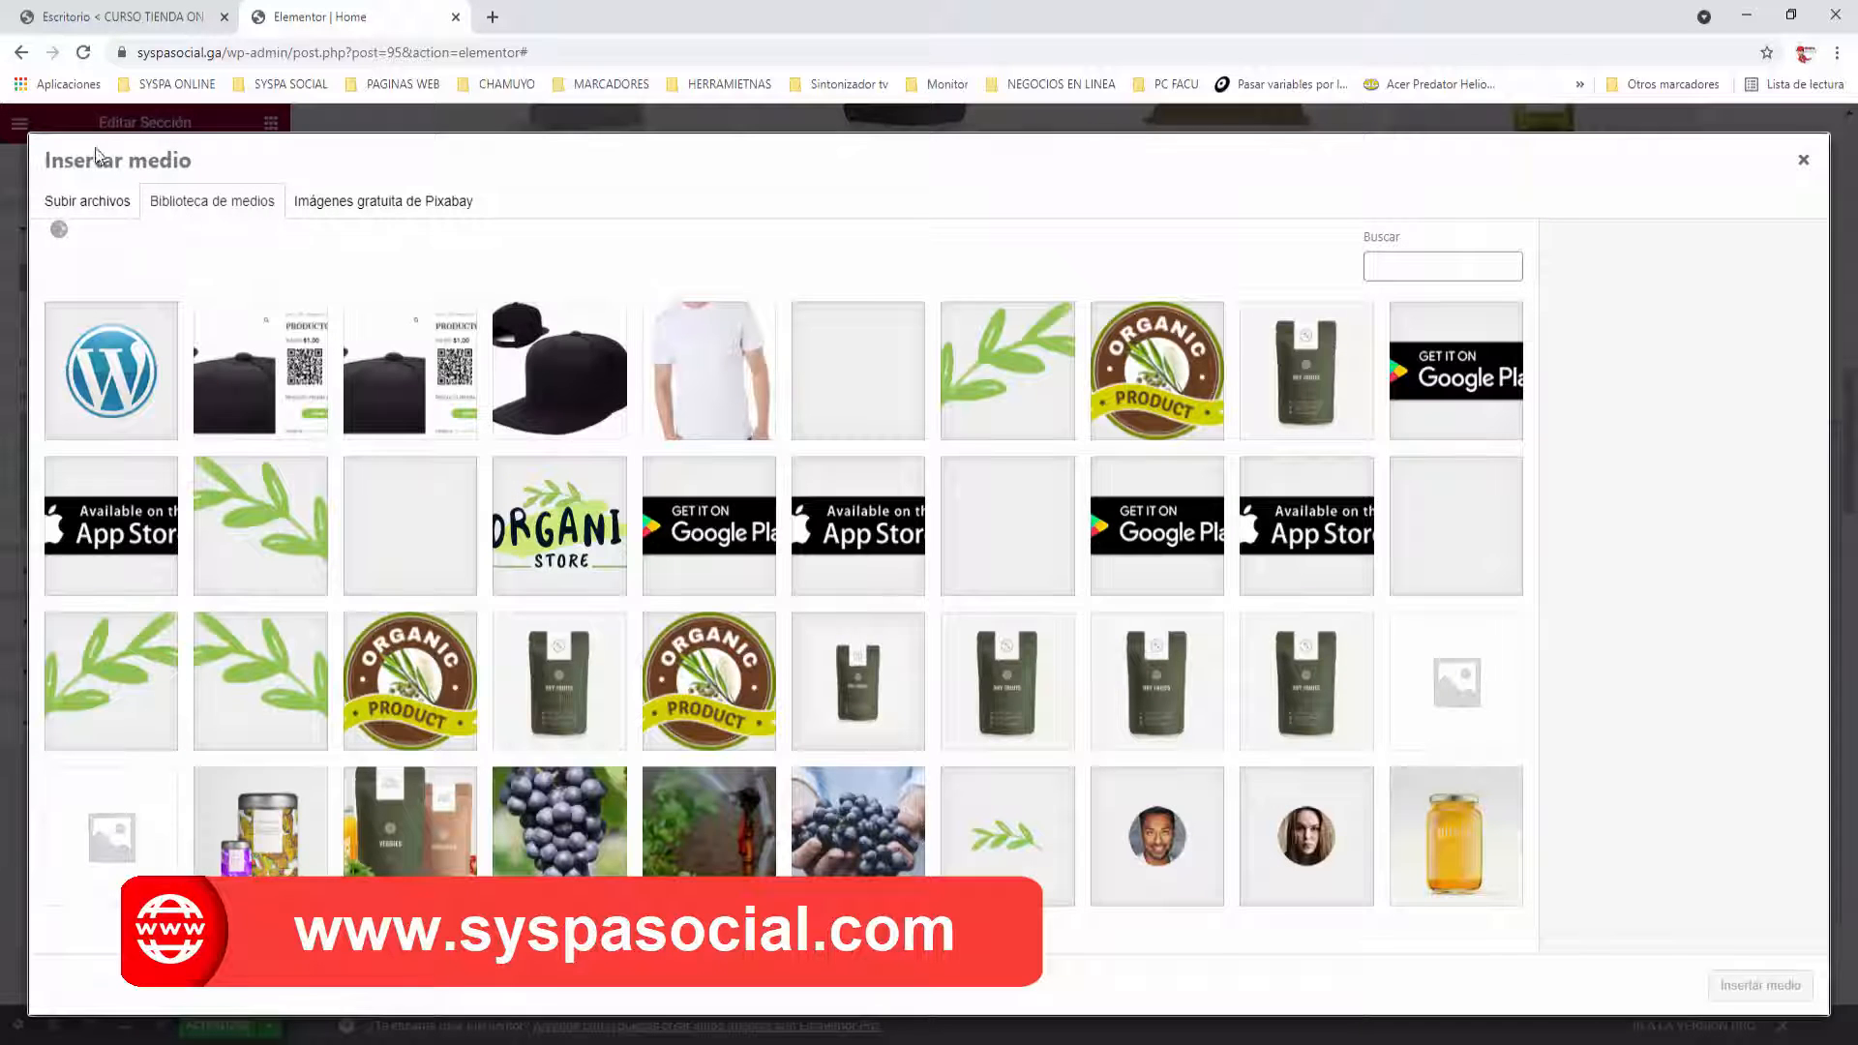
click(94, 205)
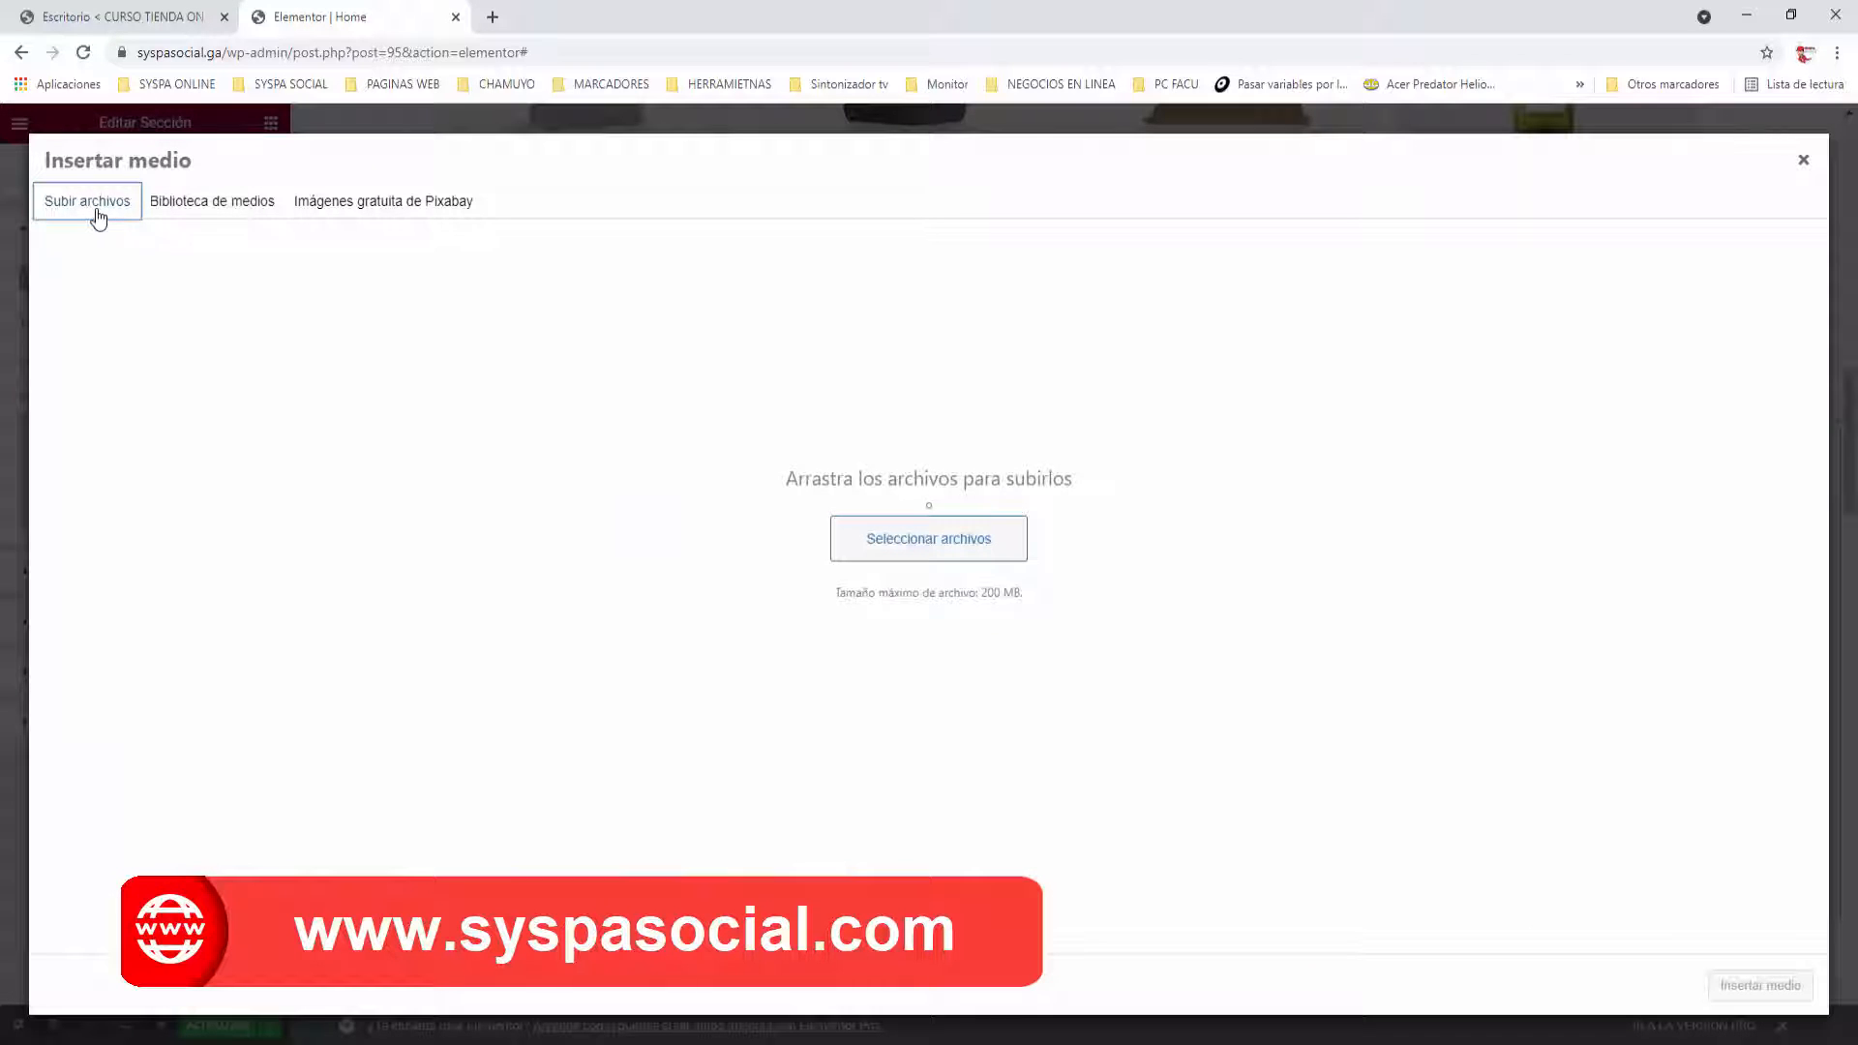
click(934, 539)
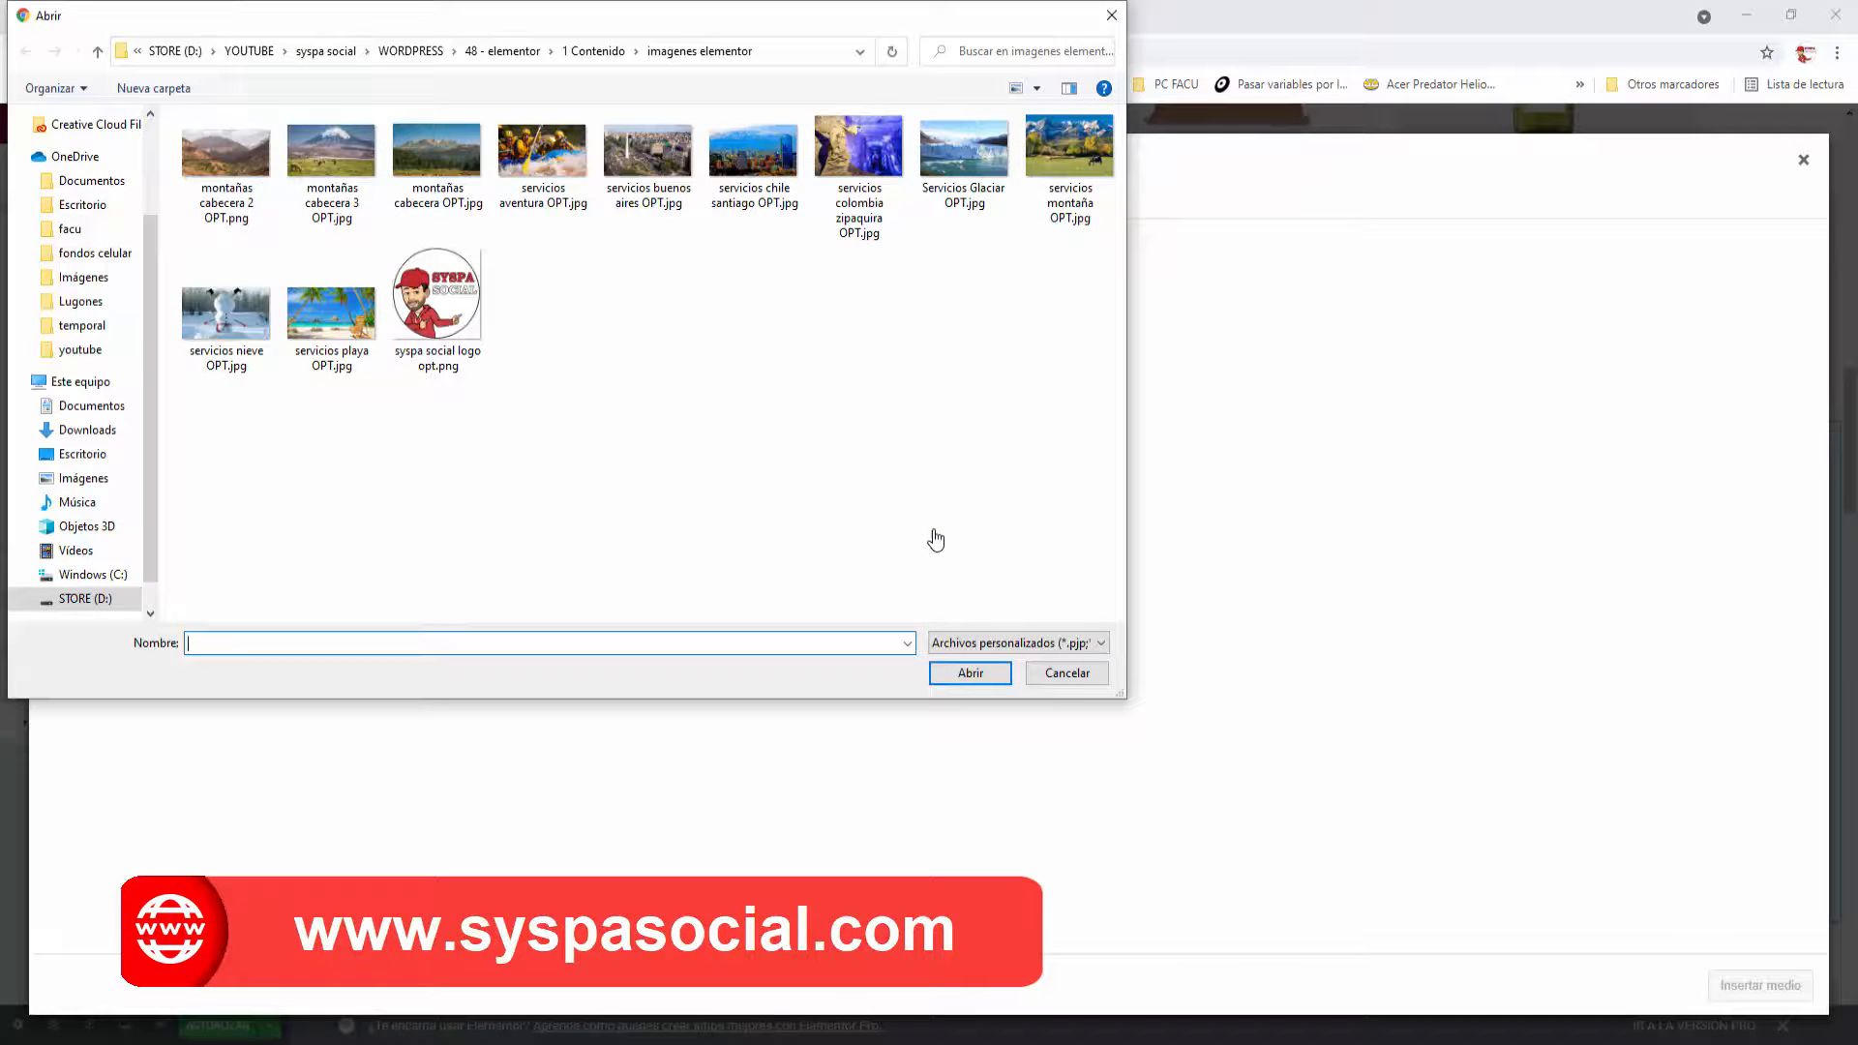
click(426, 53)
scroll(486, 252, down, 14)
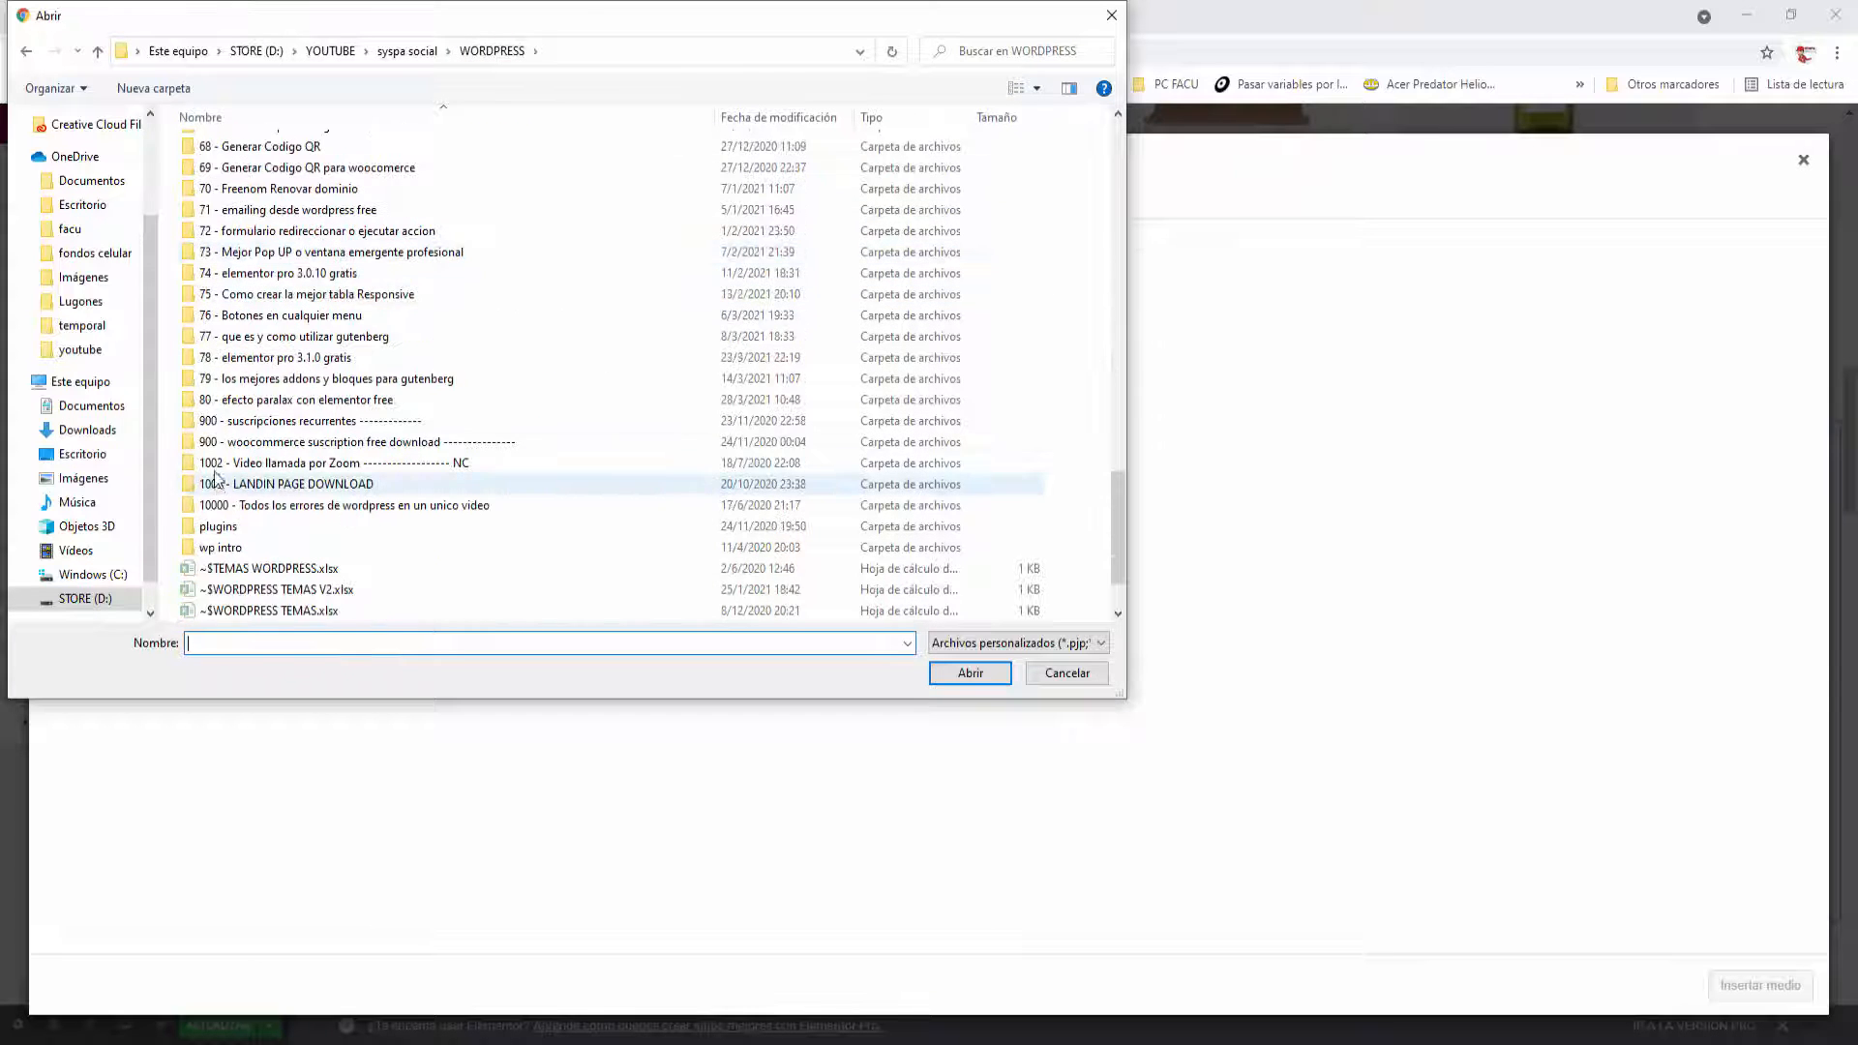
click(215, 408)
double_click(214, 408)
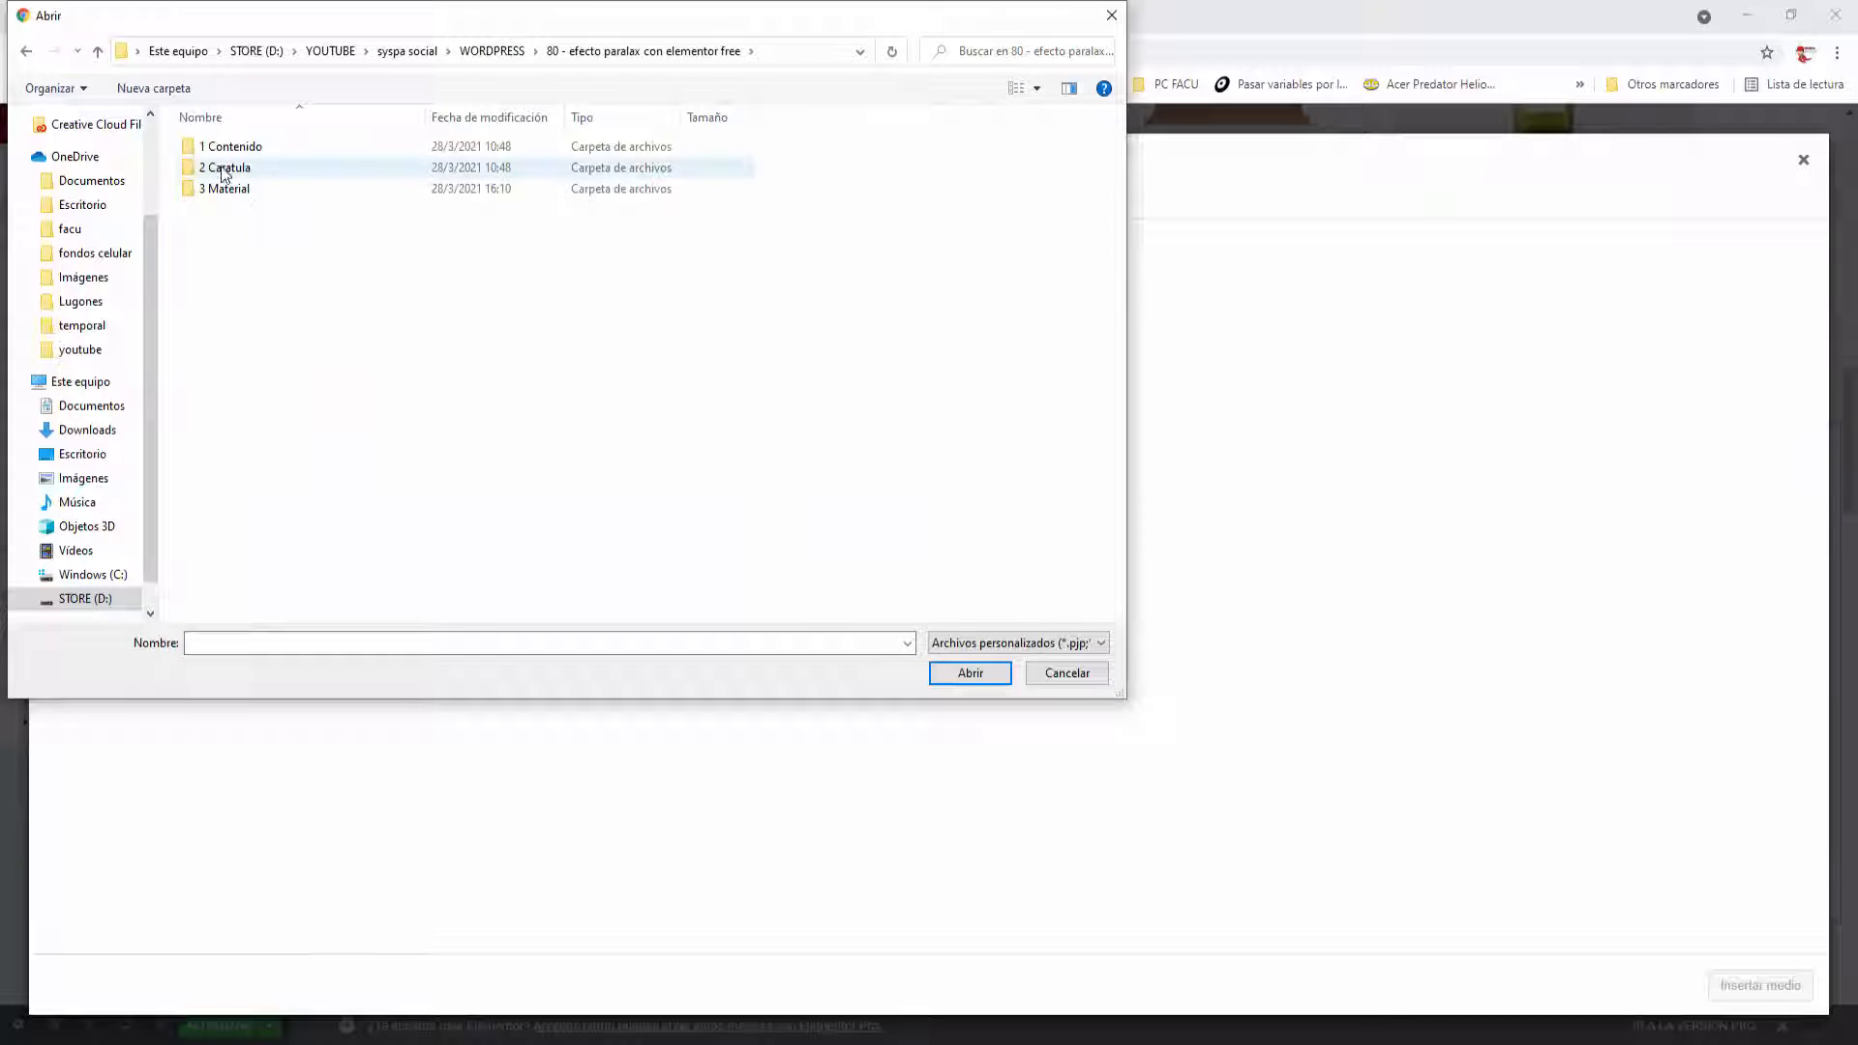
double_click(219, 184)
double_click(242, 189)
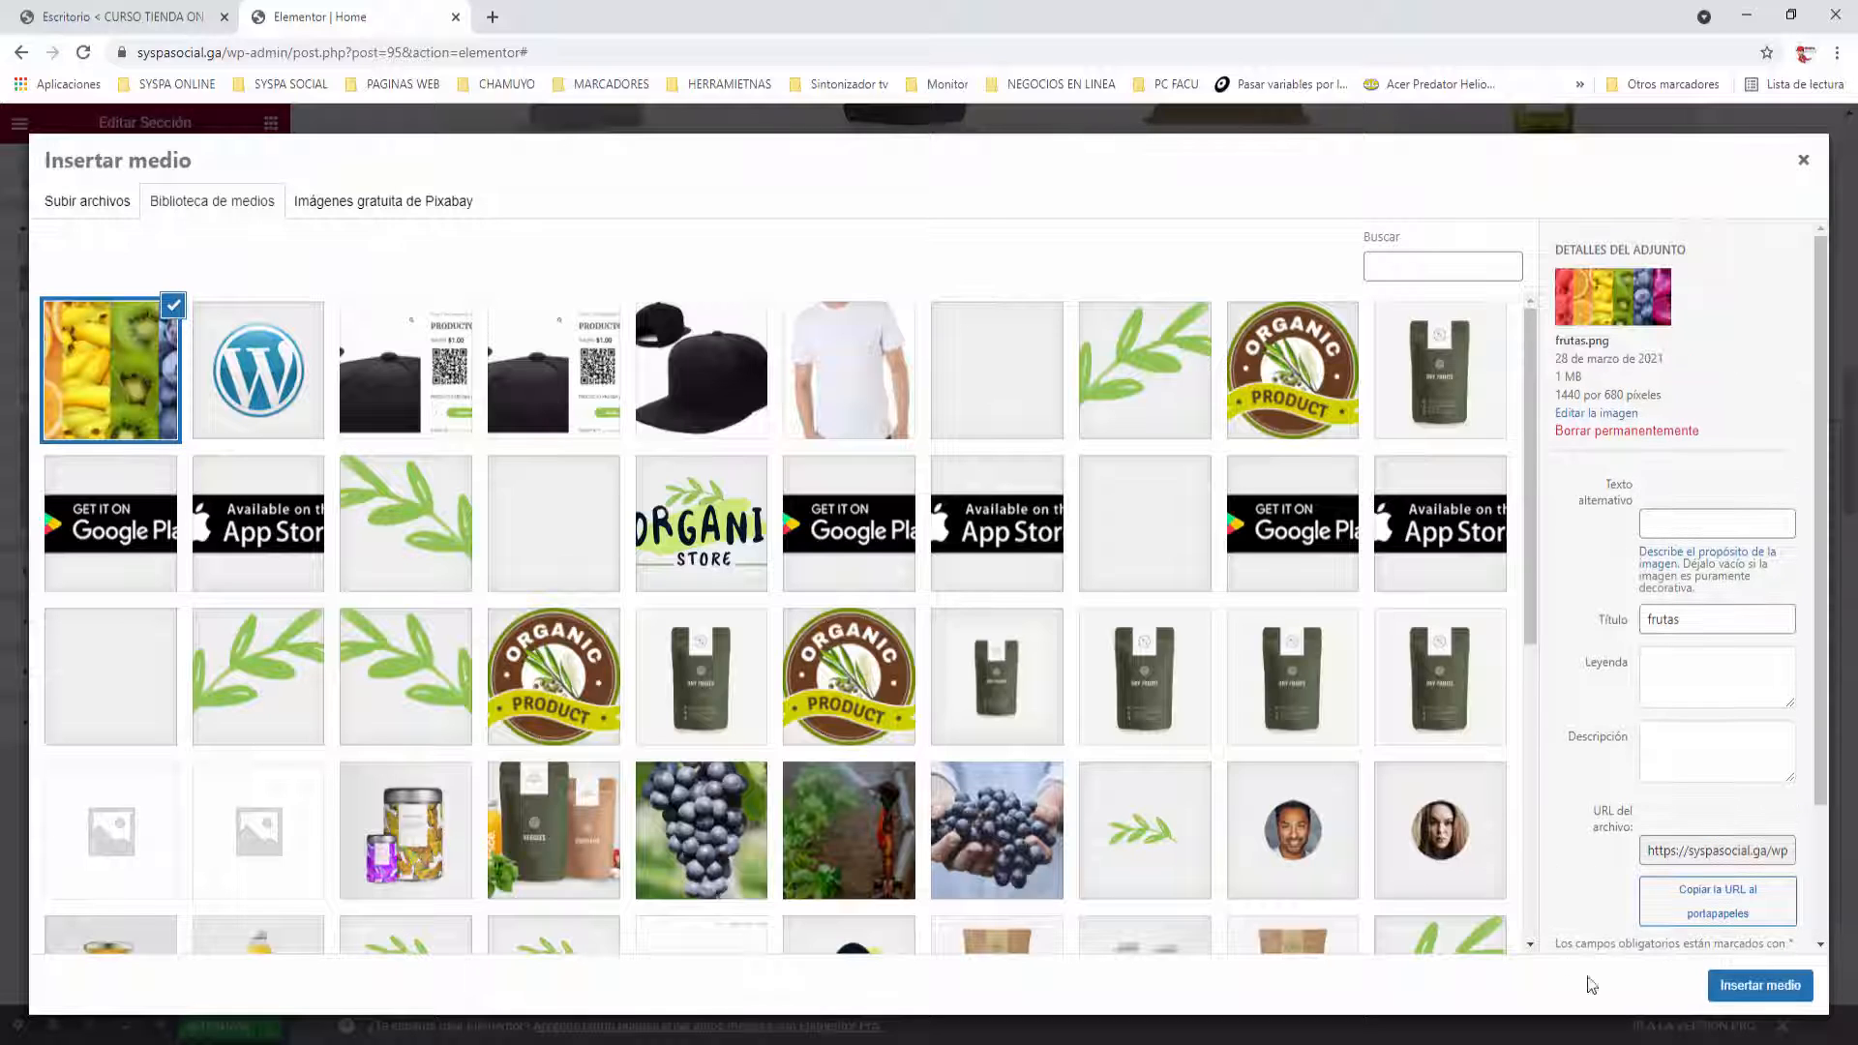
click(1763, 985)
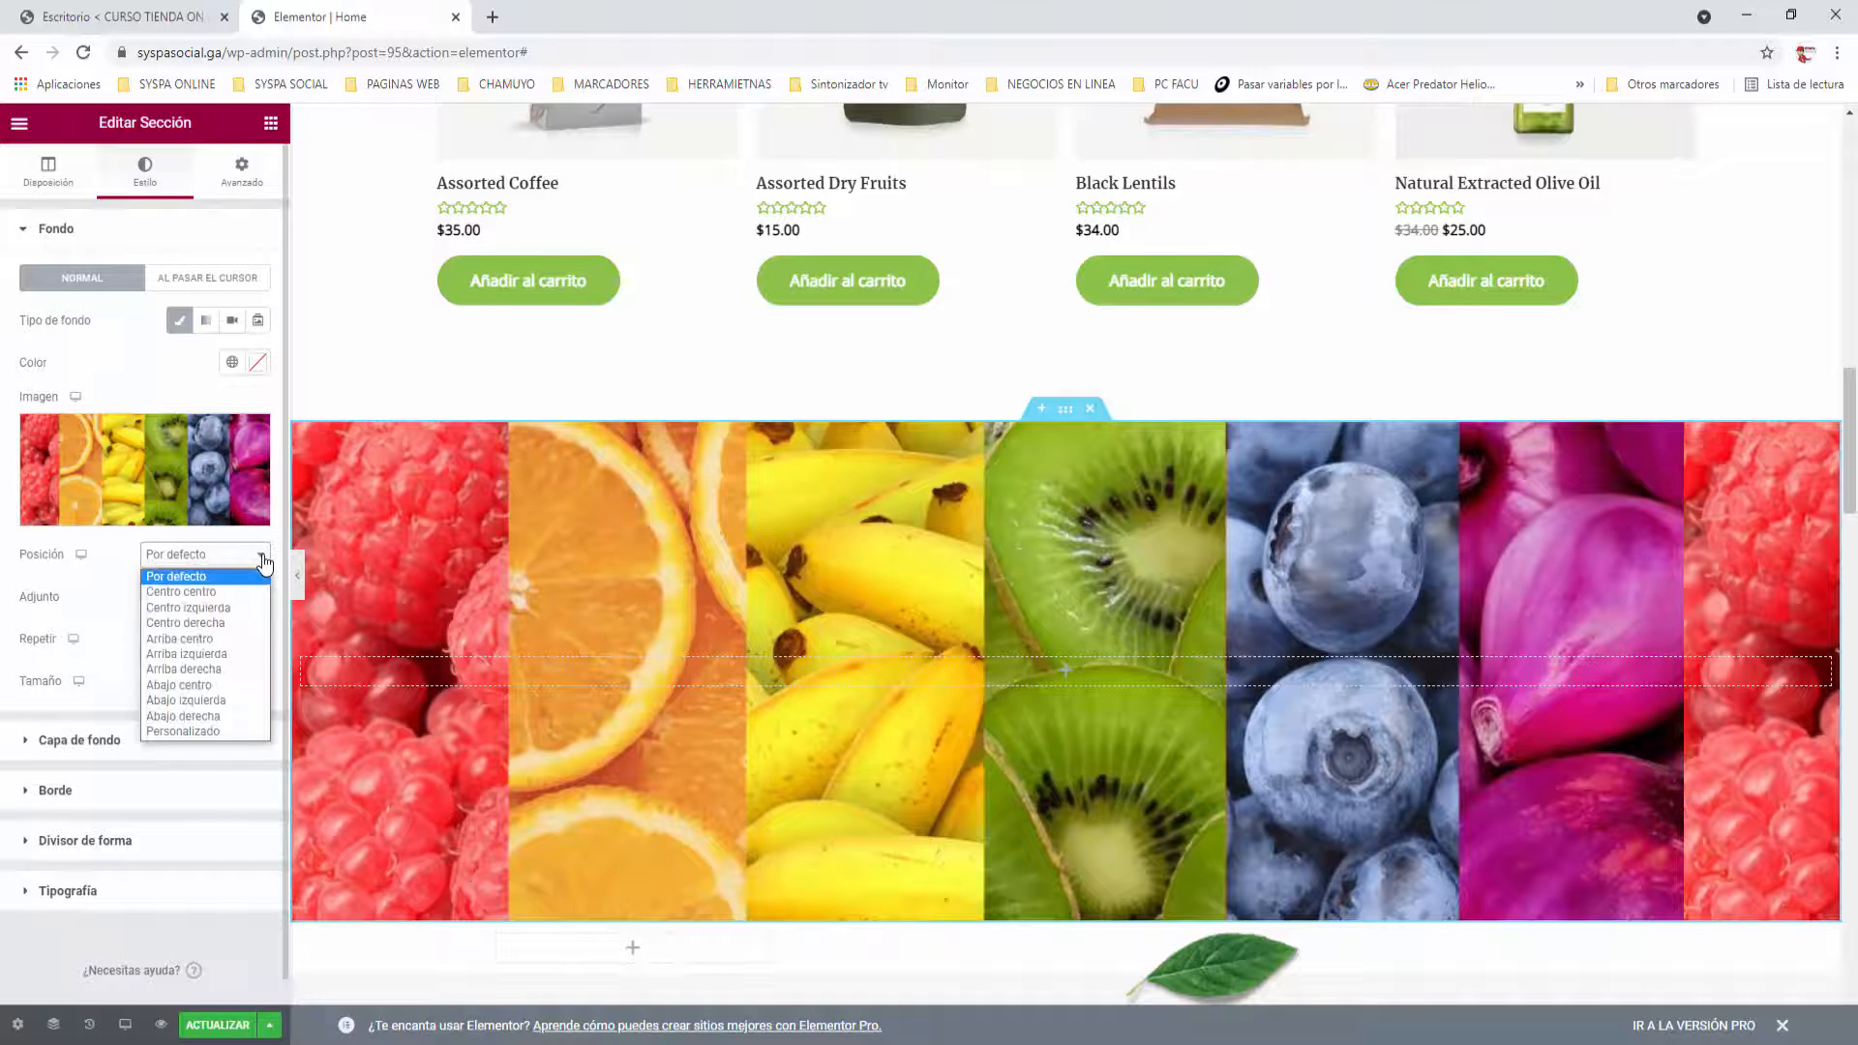
Configure the background image with position Centro centro, attachment Fijo and repeat No-repetir.
click(222, 597)
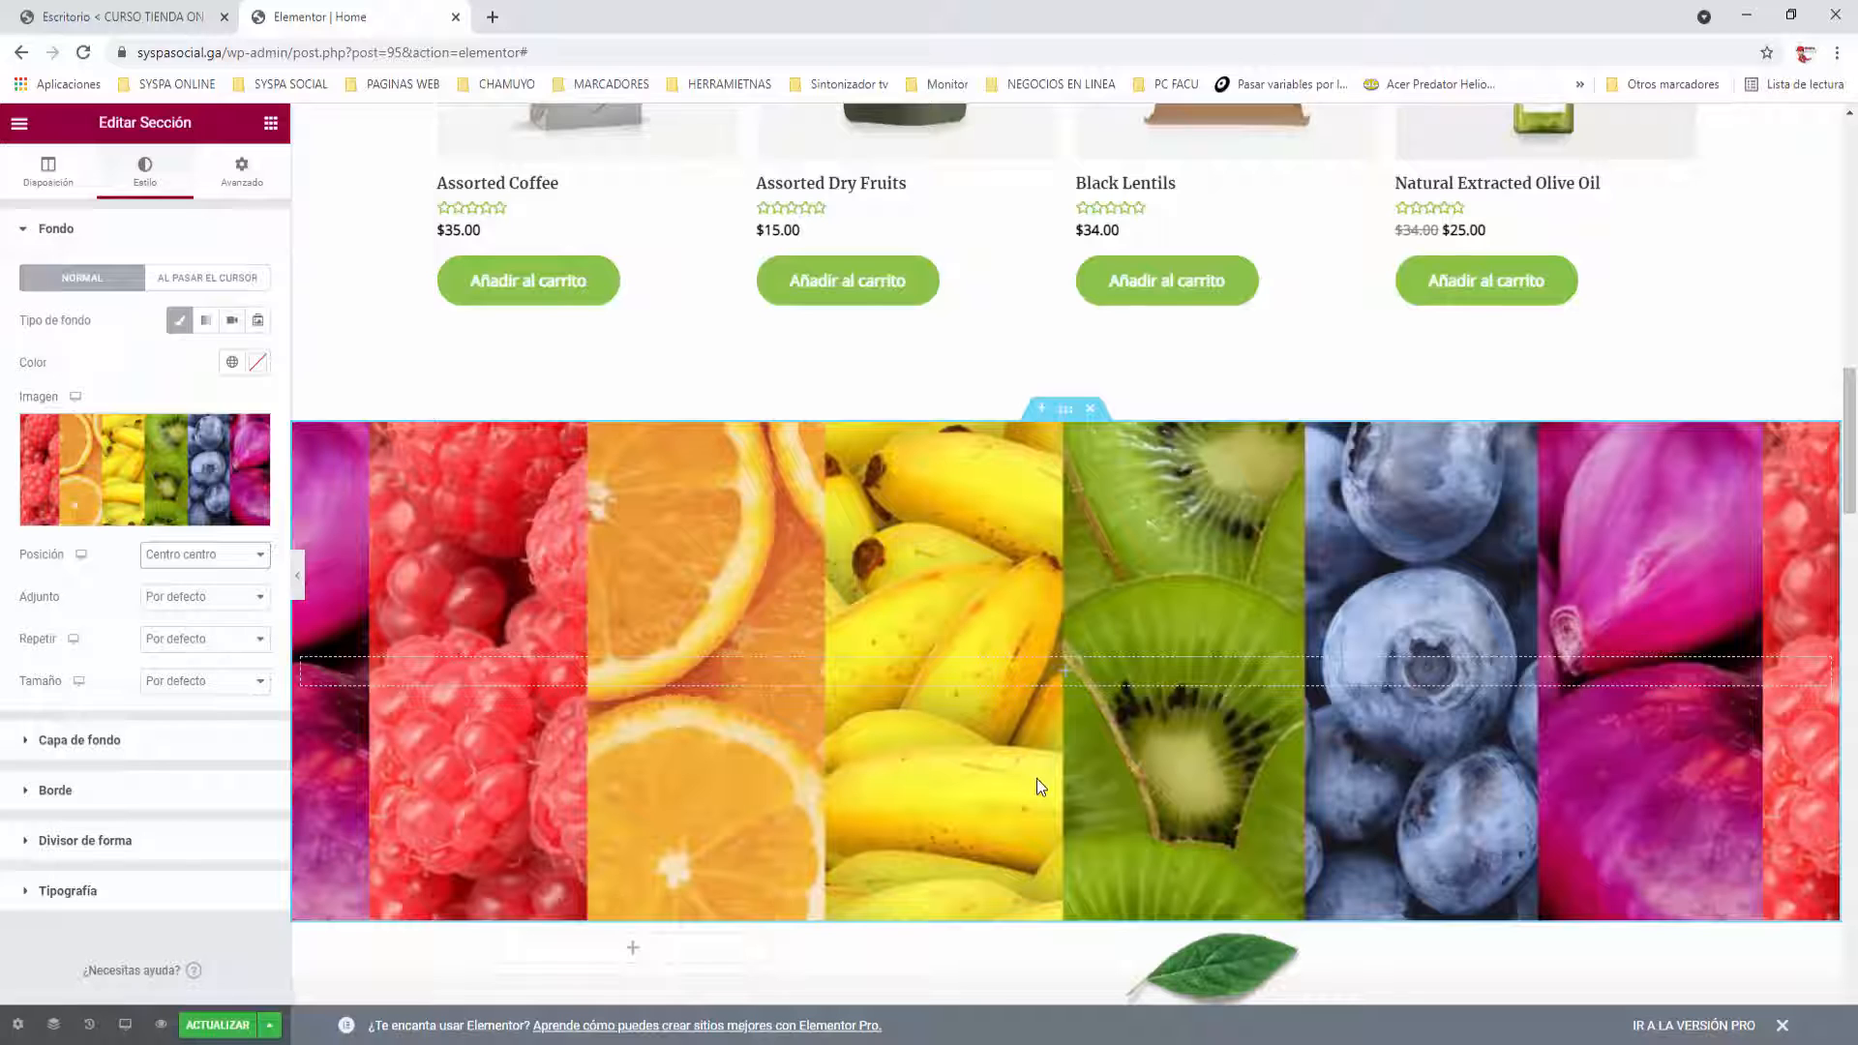
click(227, 597)
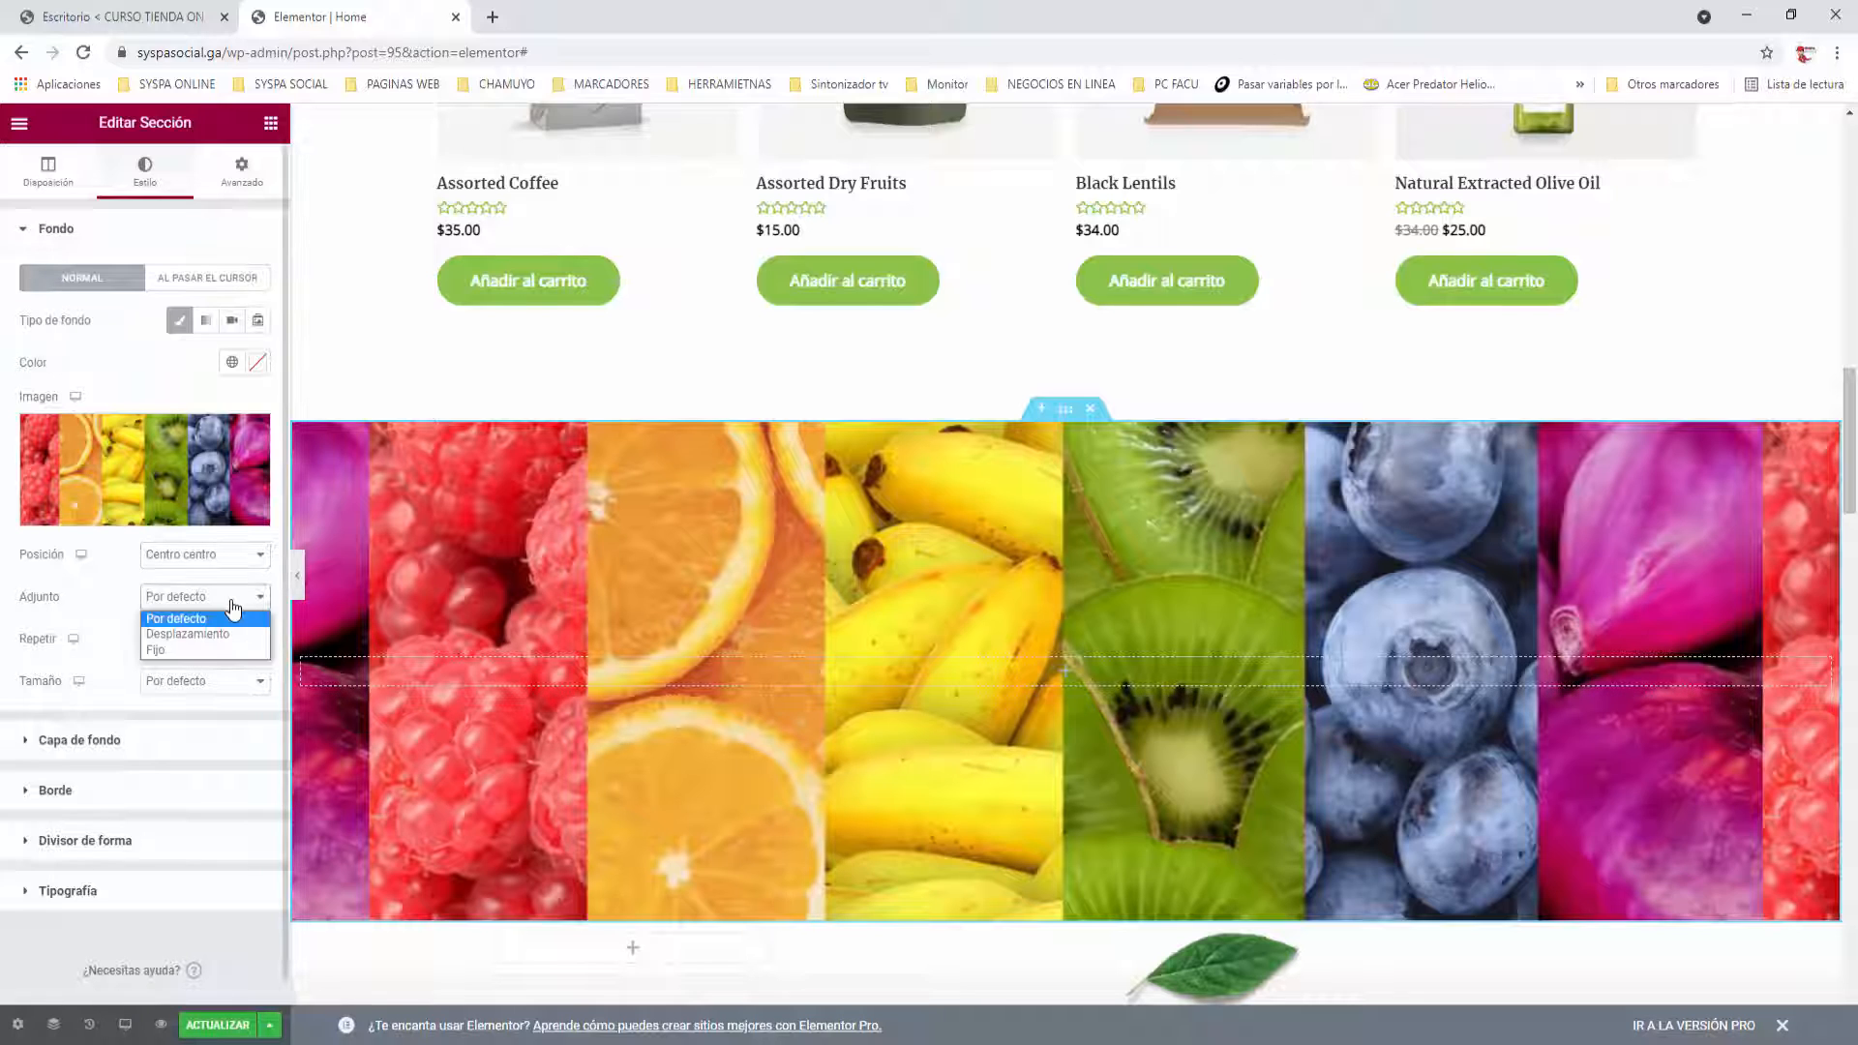
click(167, 649)
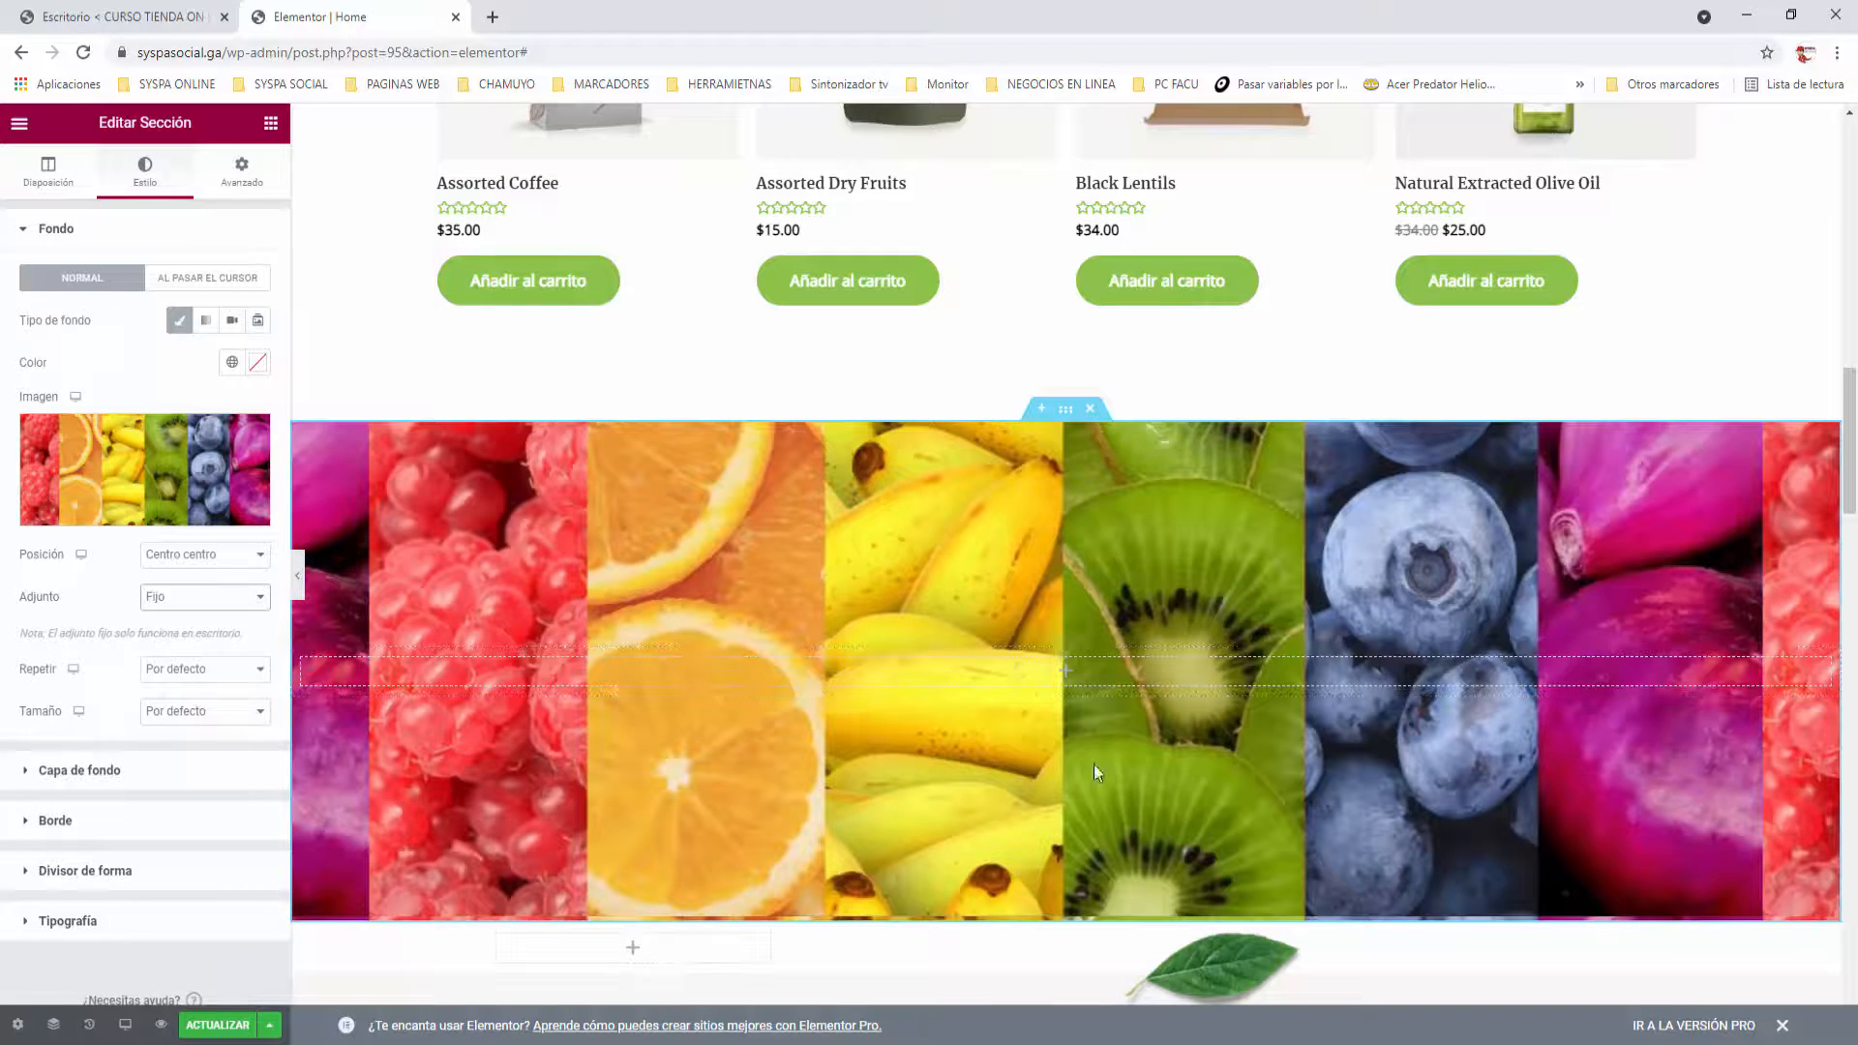
click(246, 678)
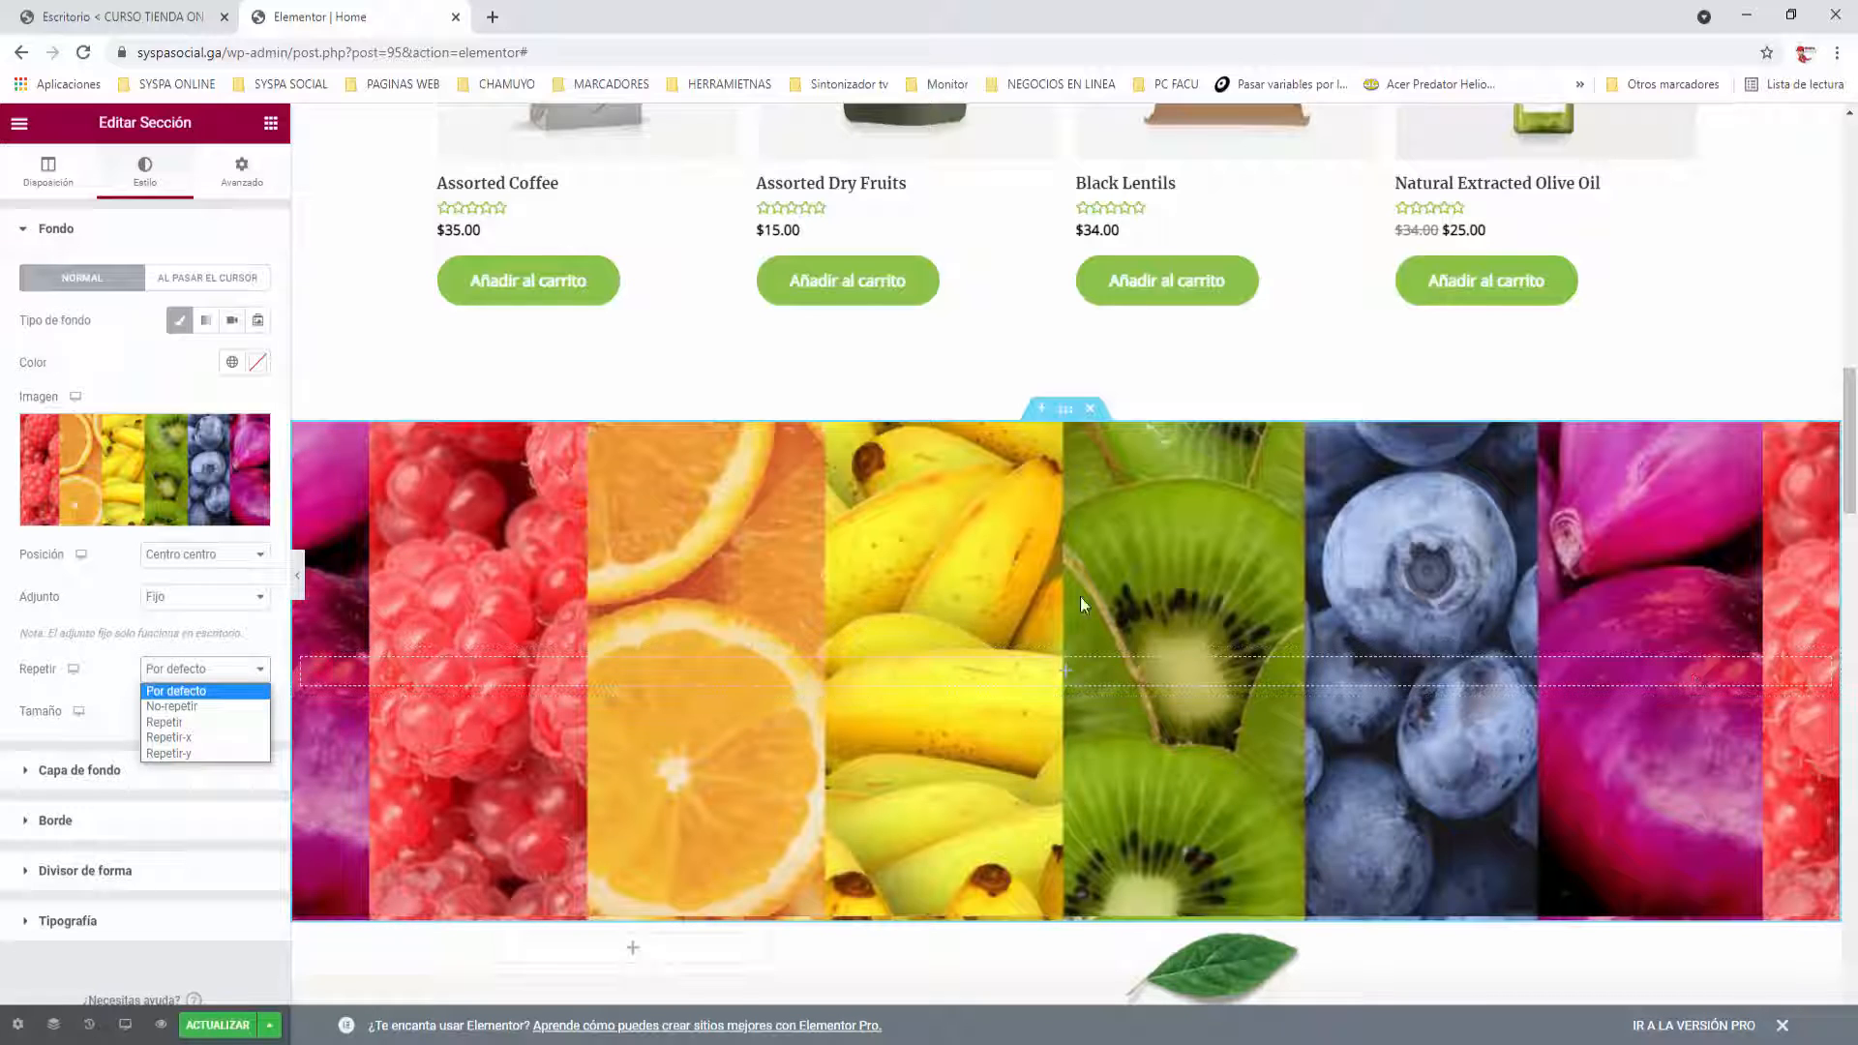
click(150, 708)
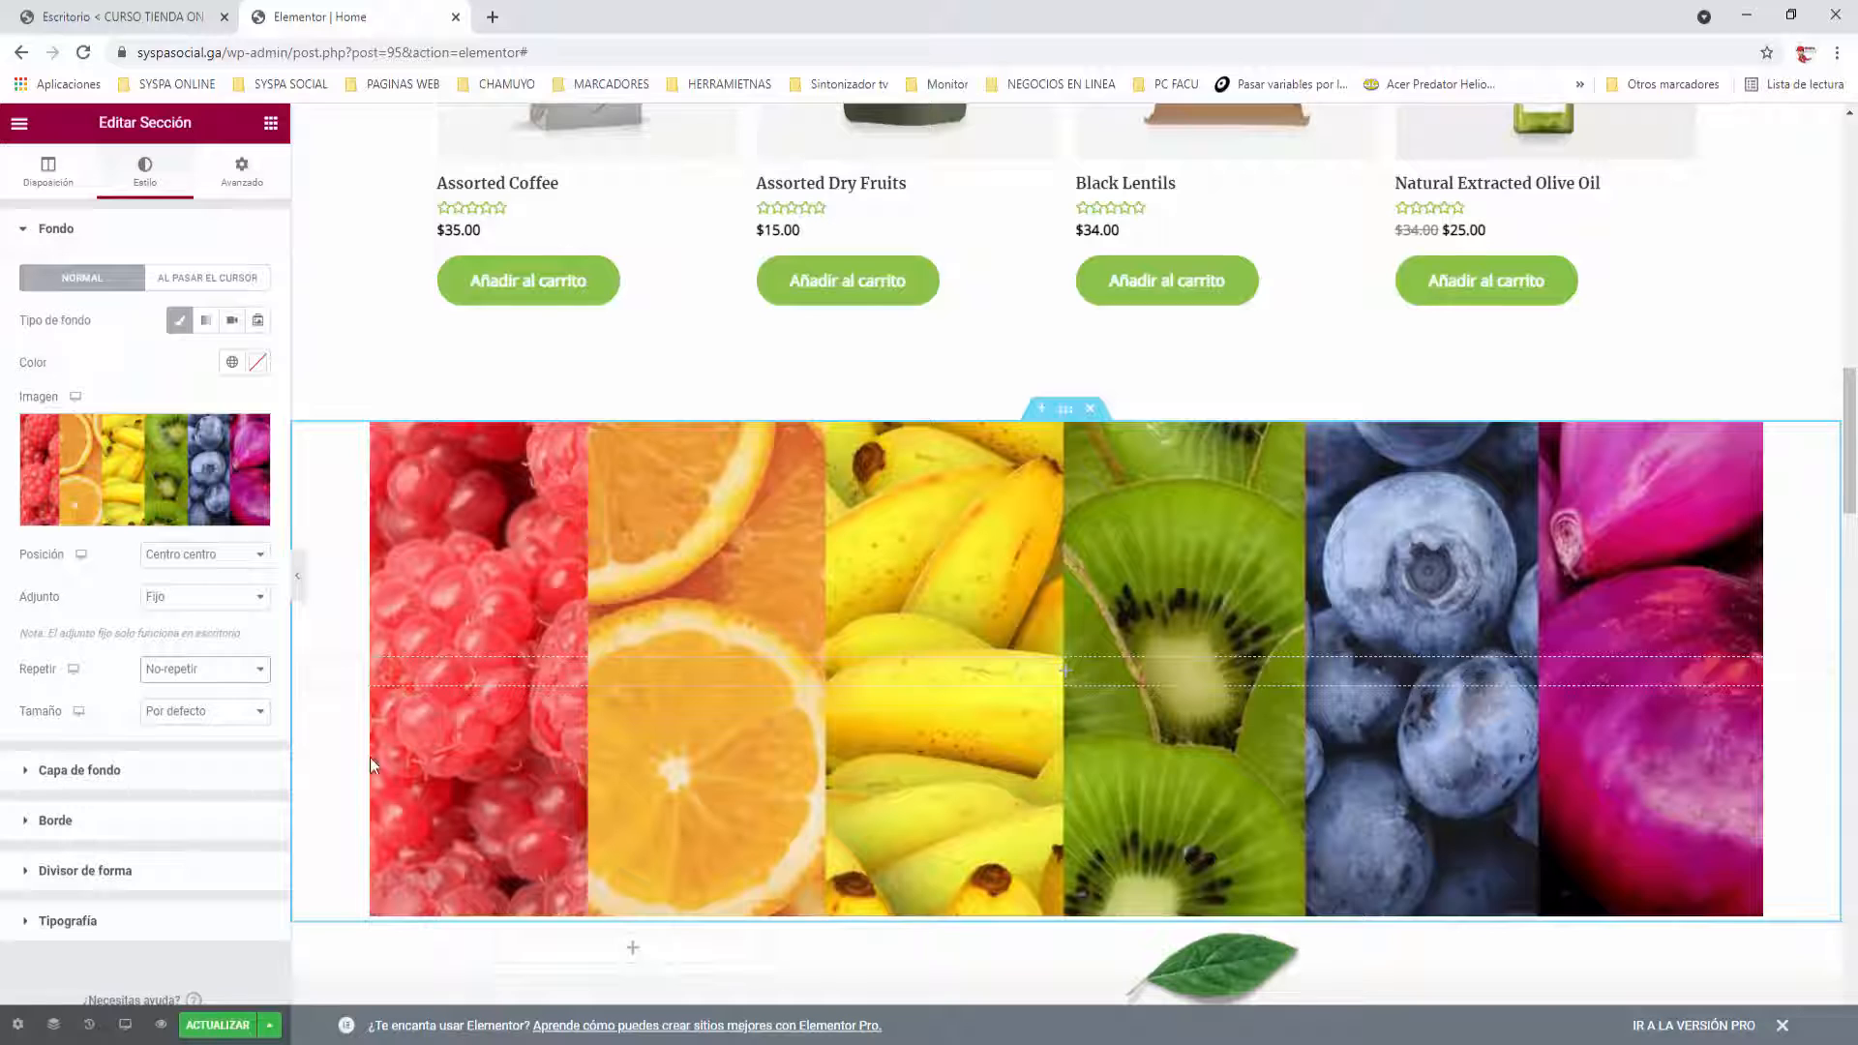
Set the section's background image size to Abarcar and update the page.
click(258, 712)
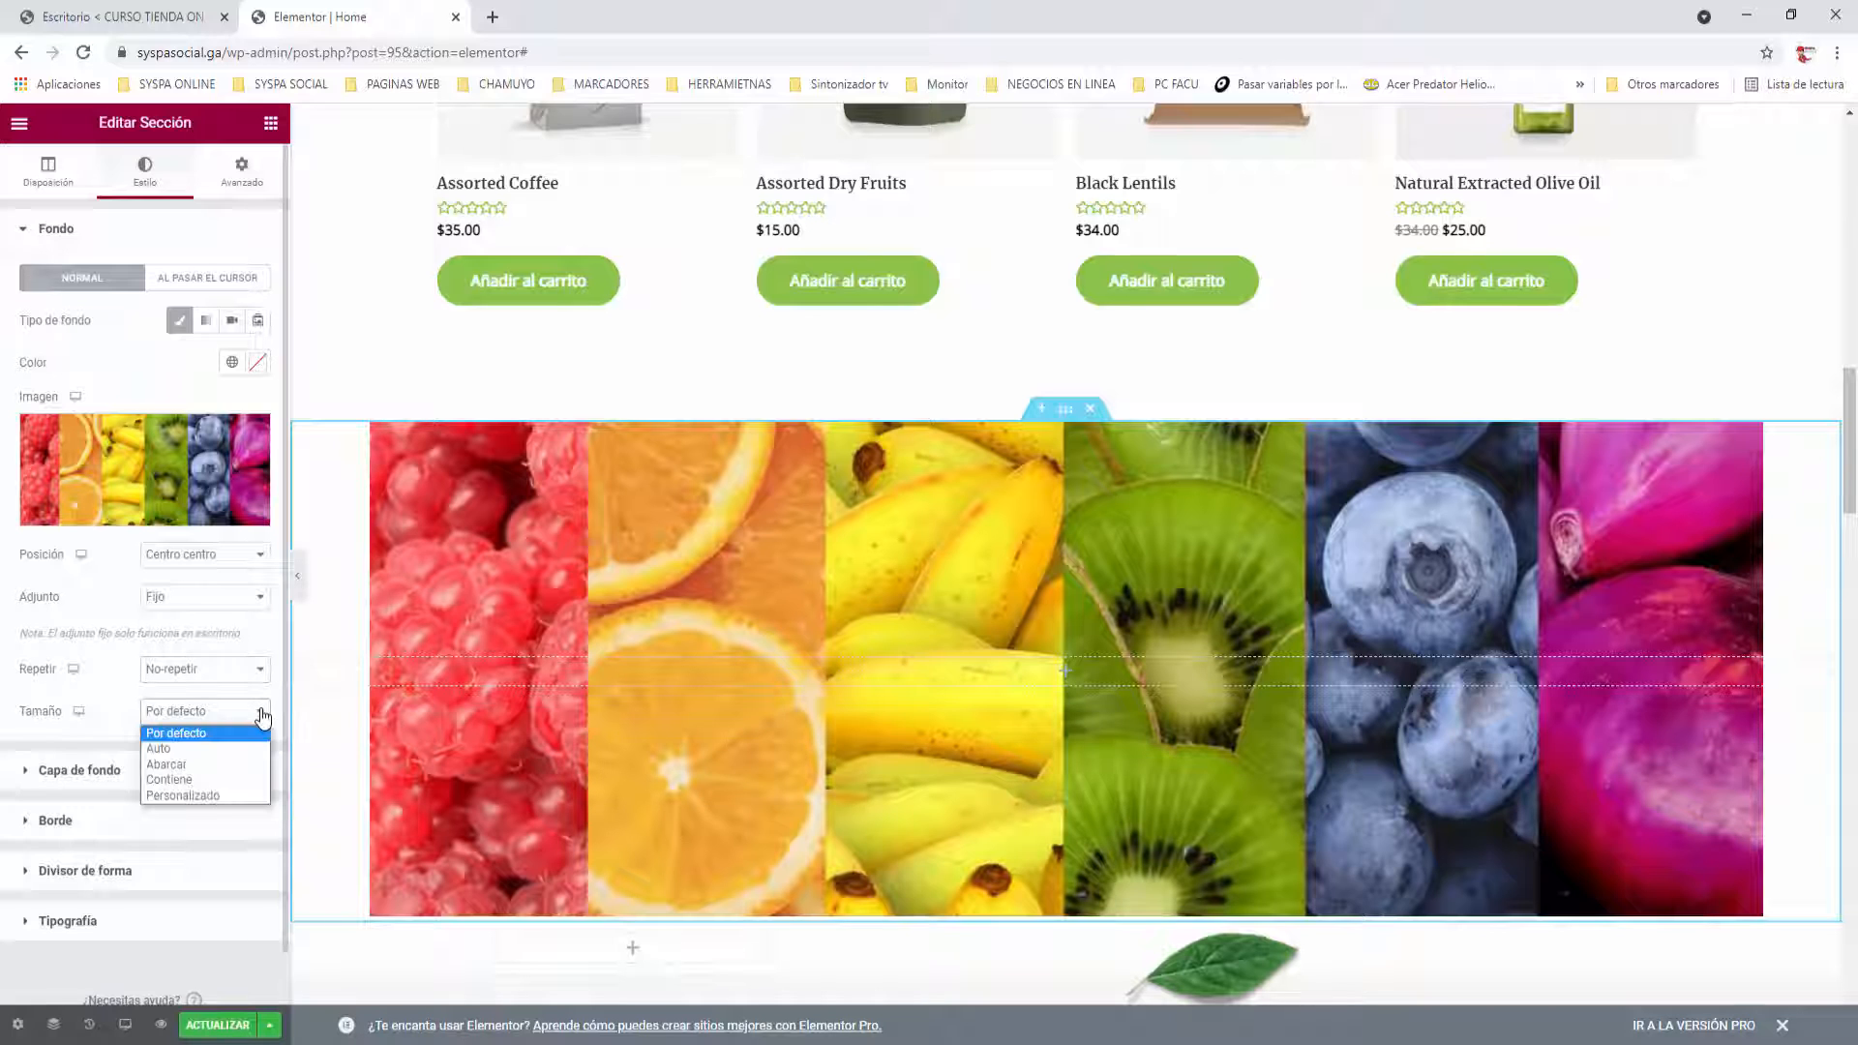
click(161, 764)
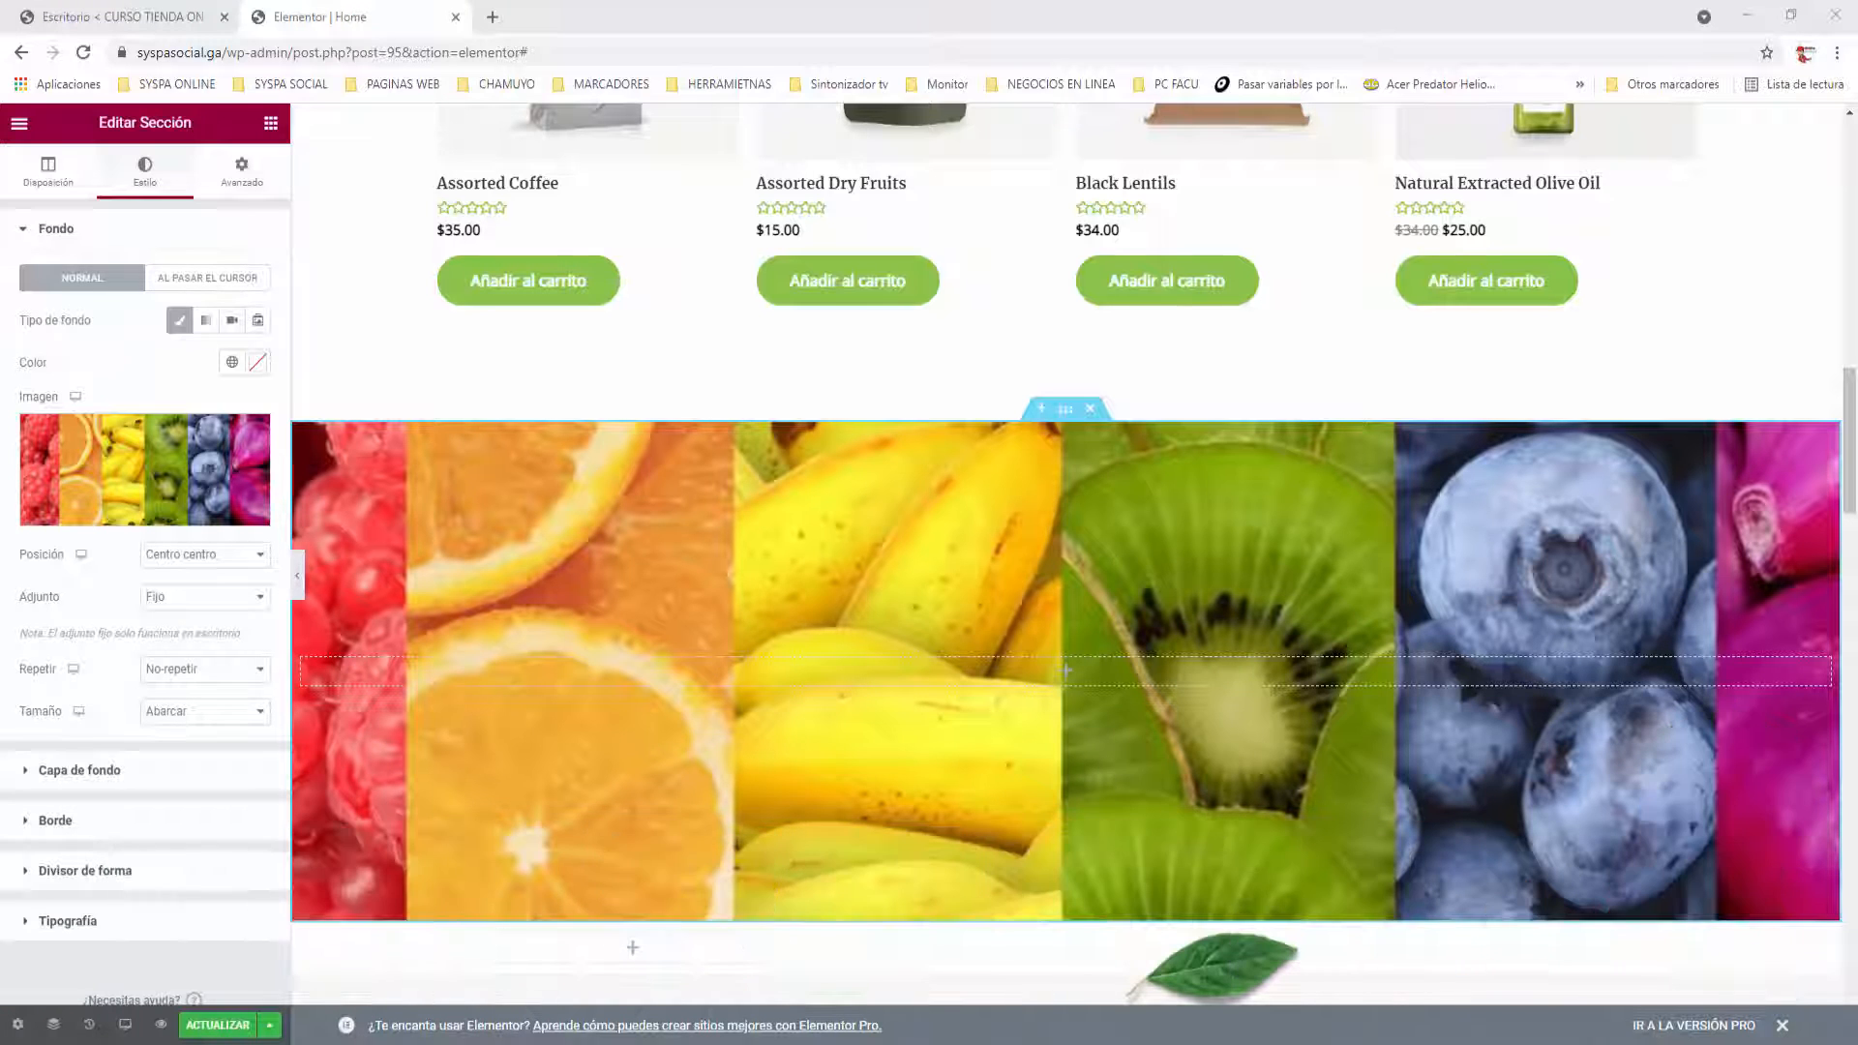
click(218, 1024)
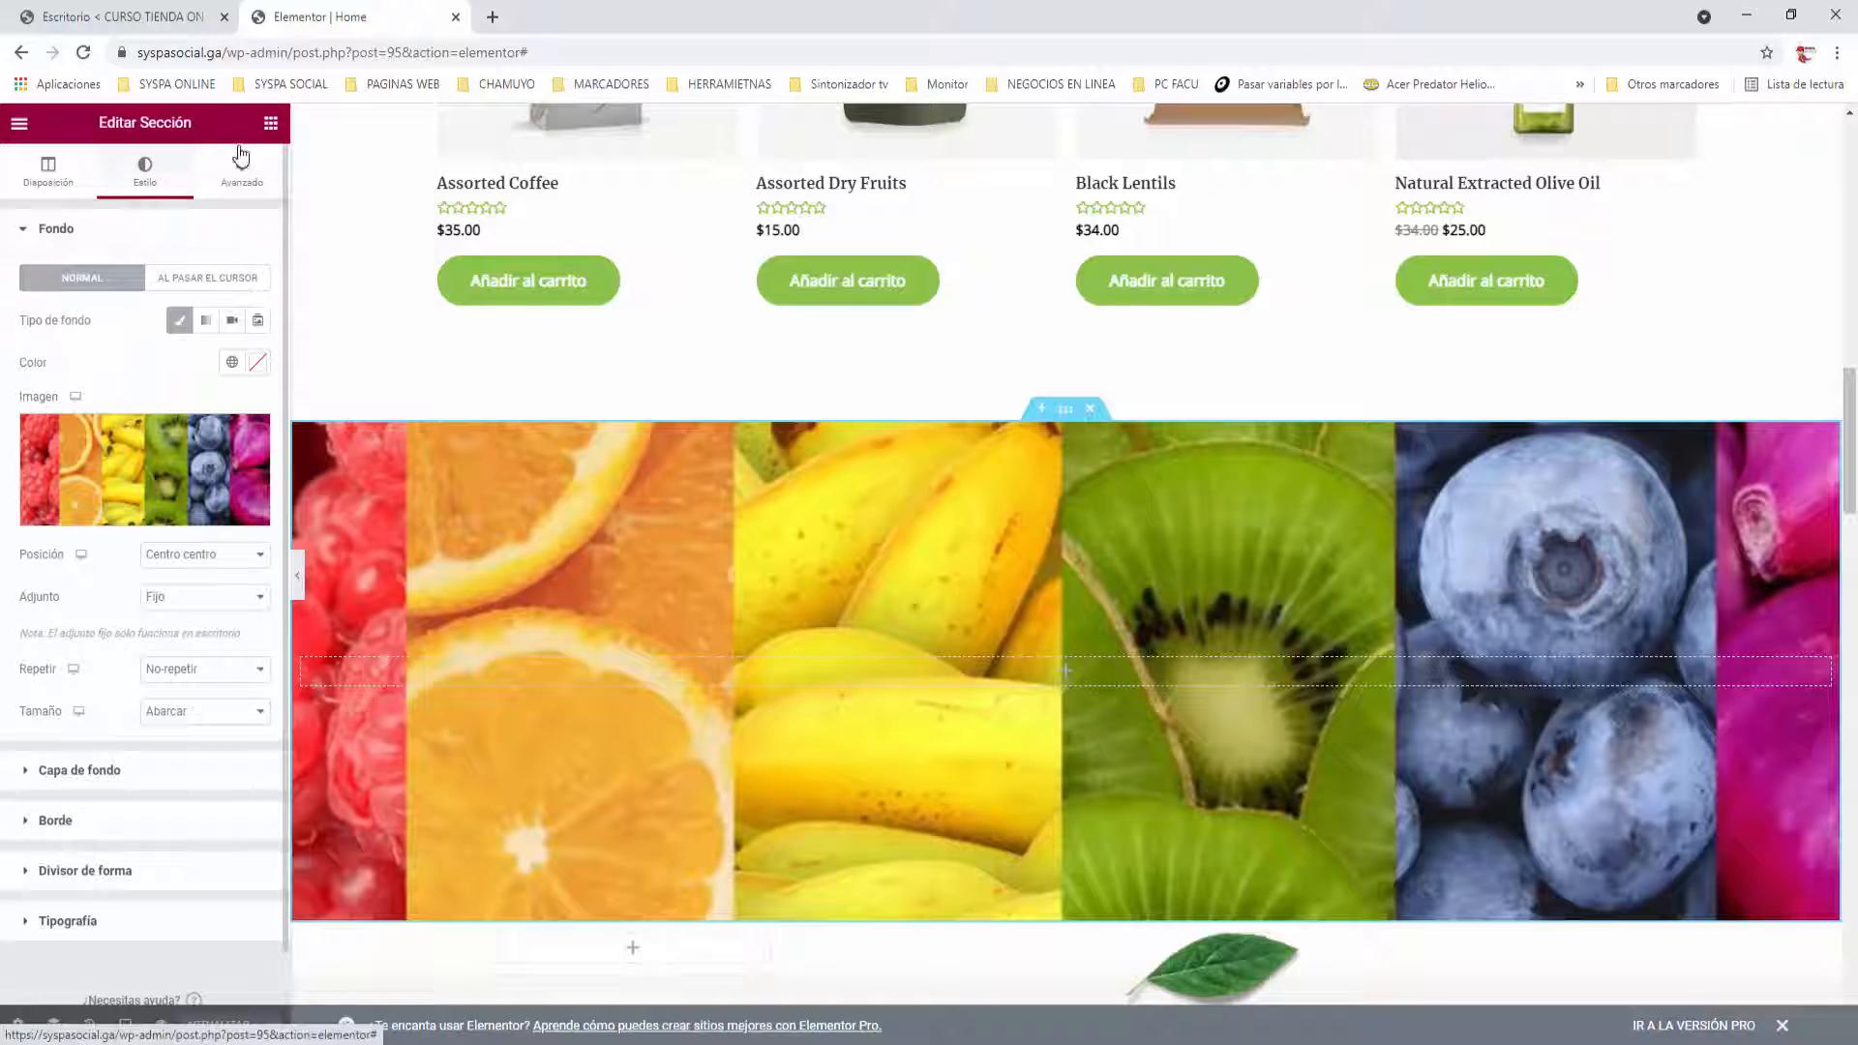
Add a centred Encabezado widget to the fruit section with the title "Mira nuestros exclusivos productos".
click(271, 123)
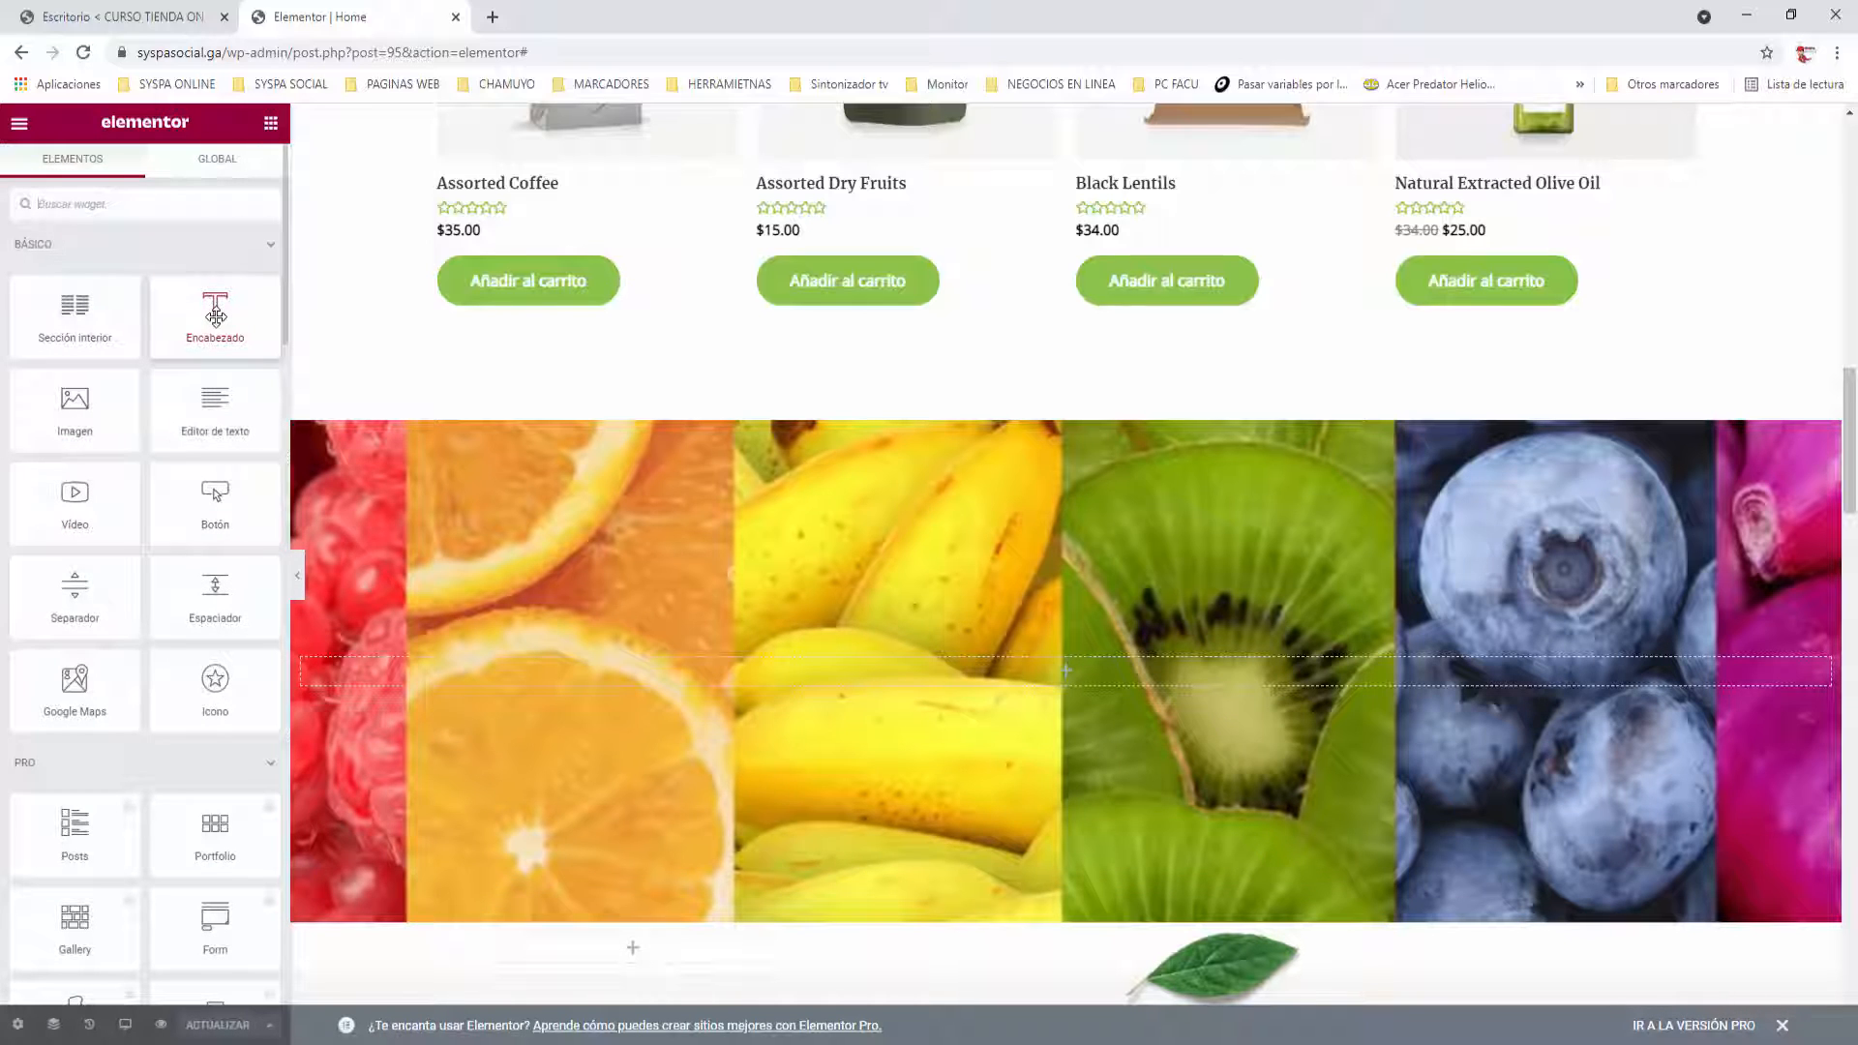
drag(215, 315, 1081, 675)
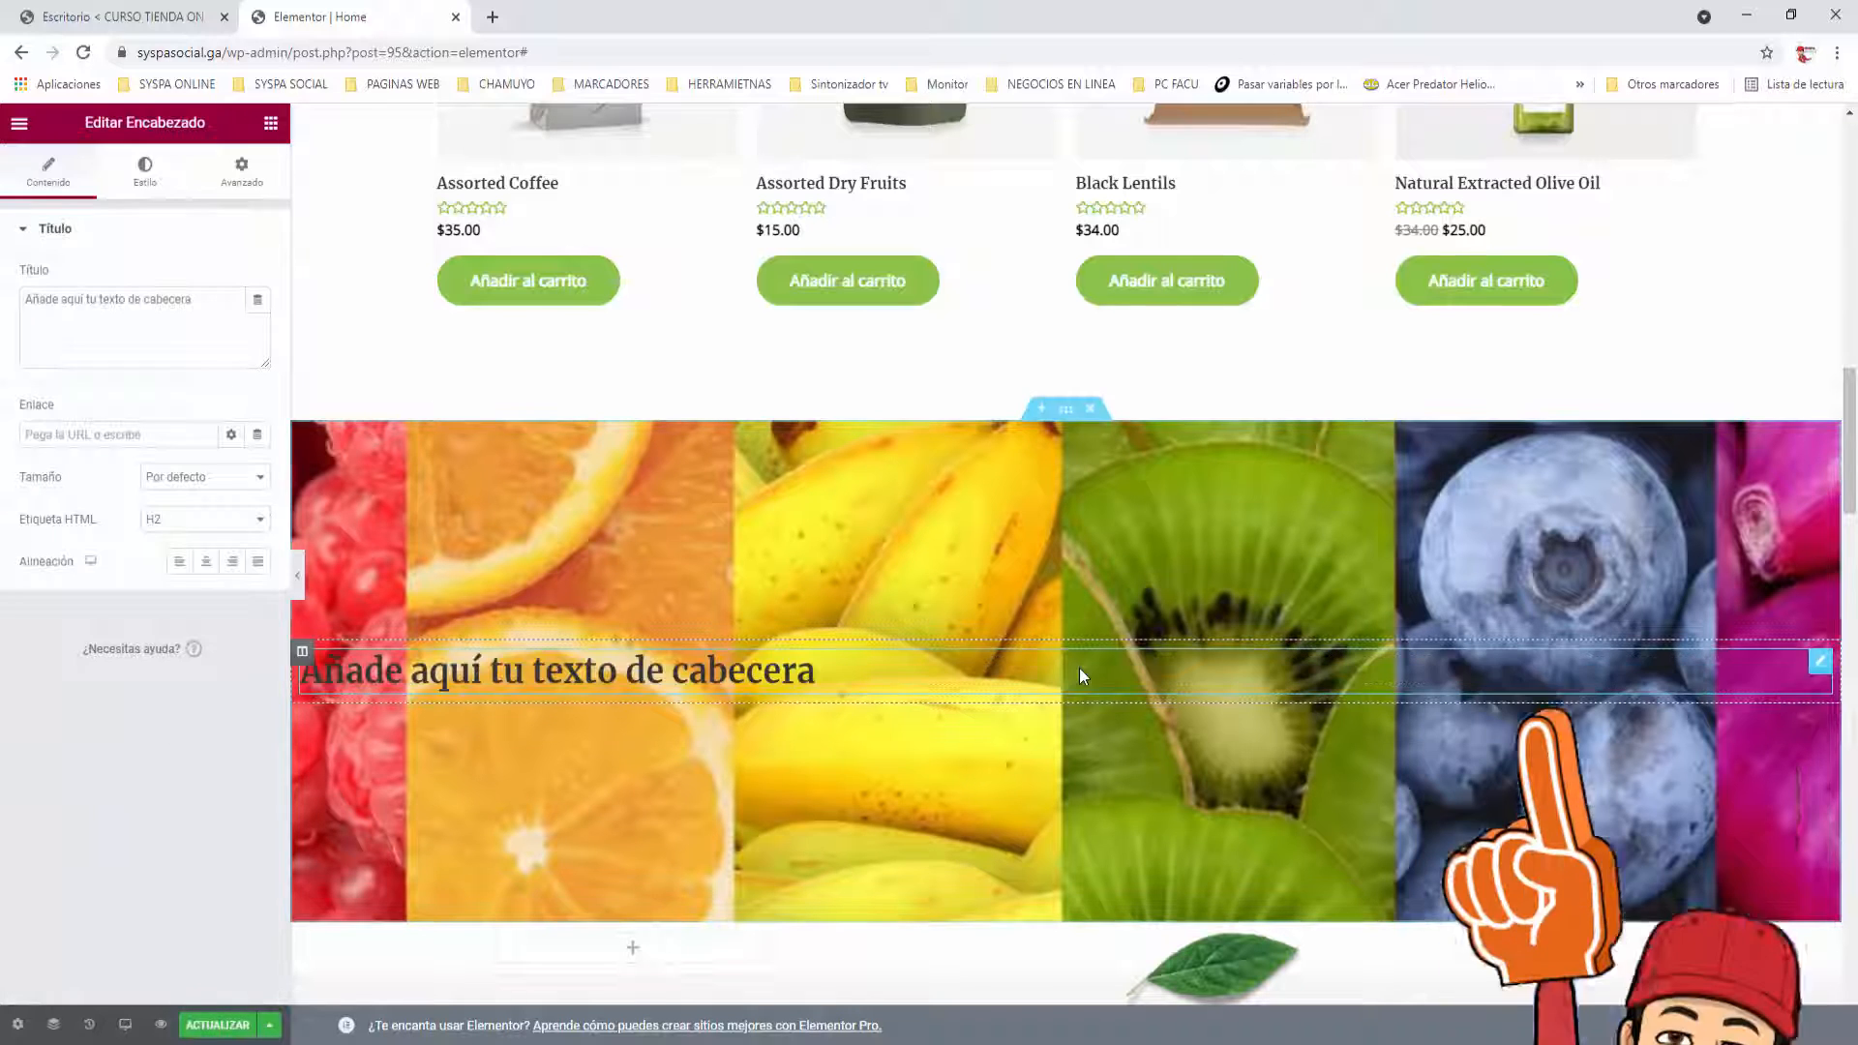
click(206, 561)
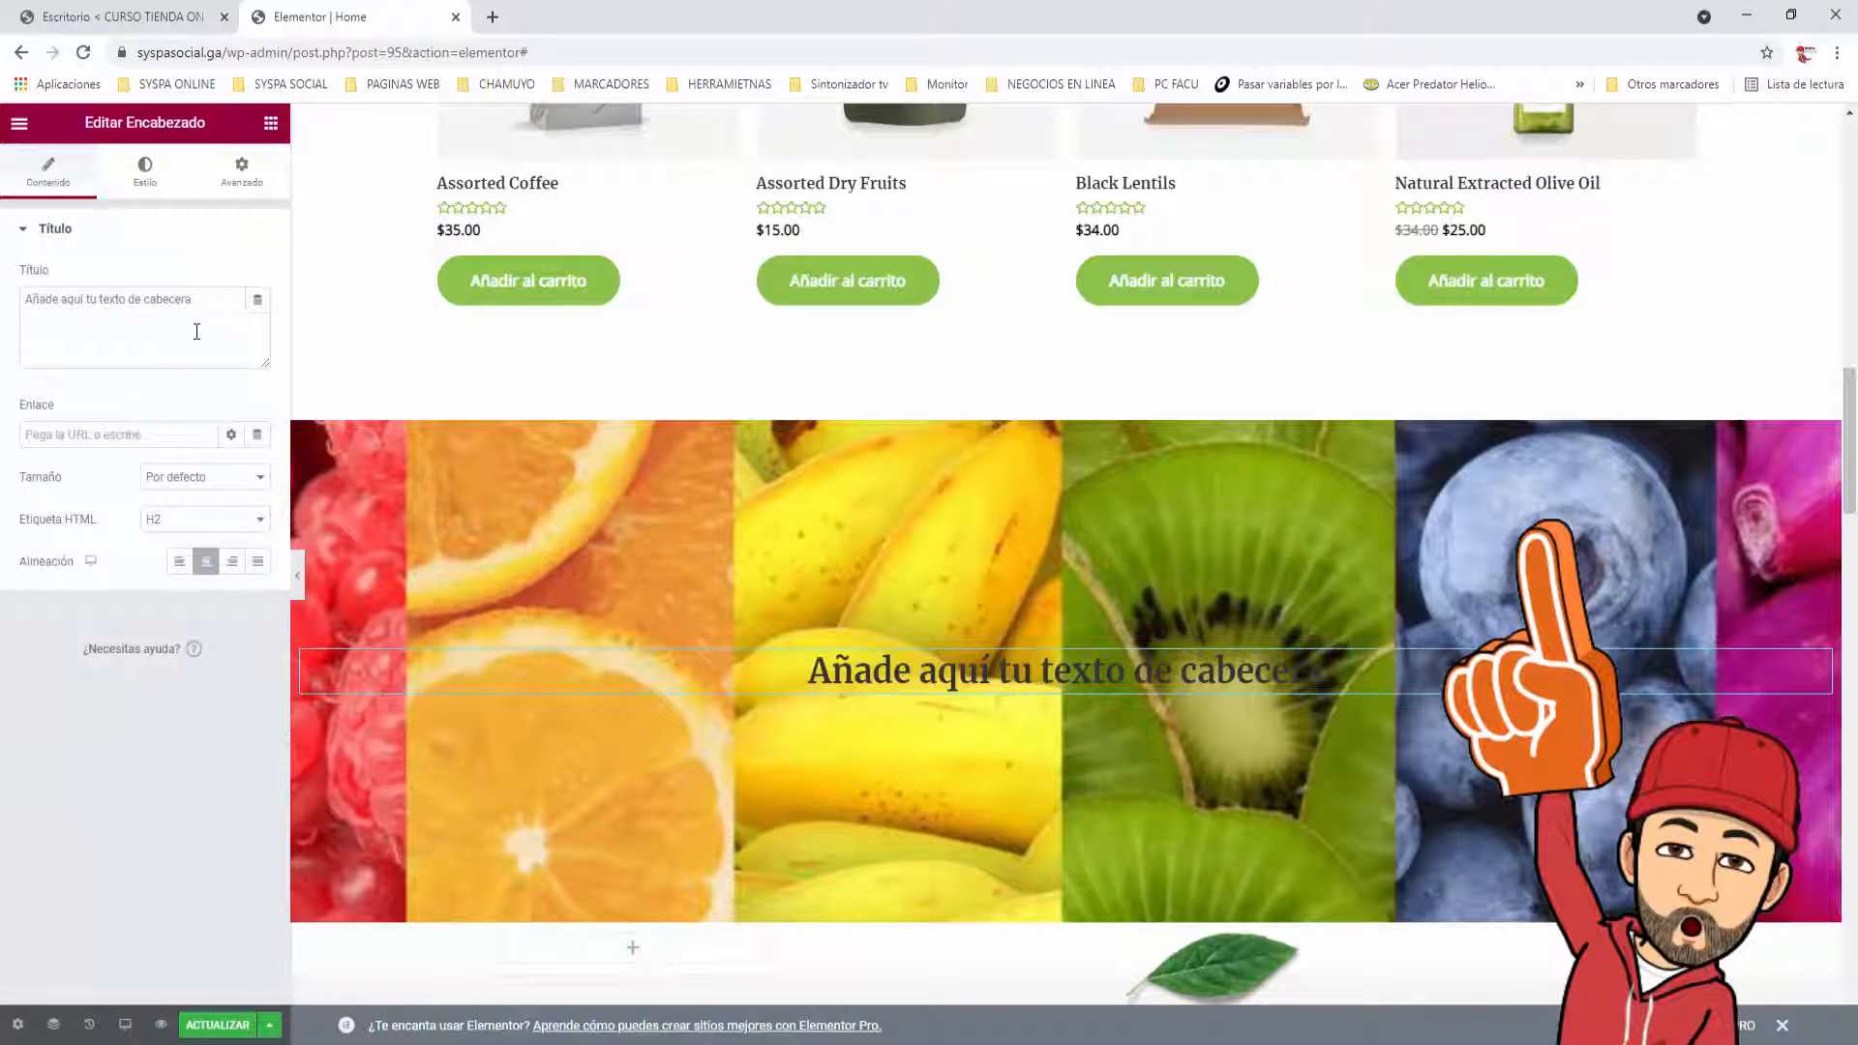
drag(207, 300, 5, 275)
text(Mi)
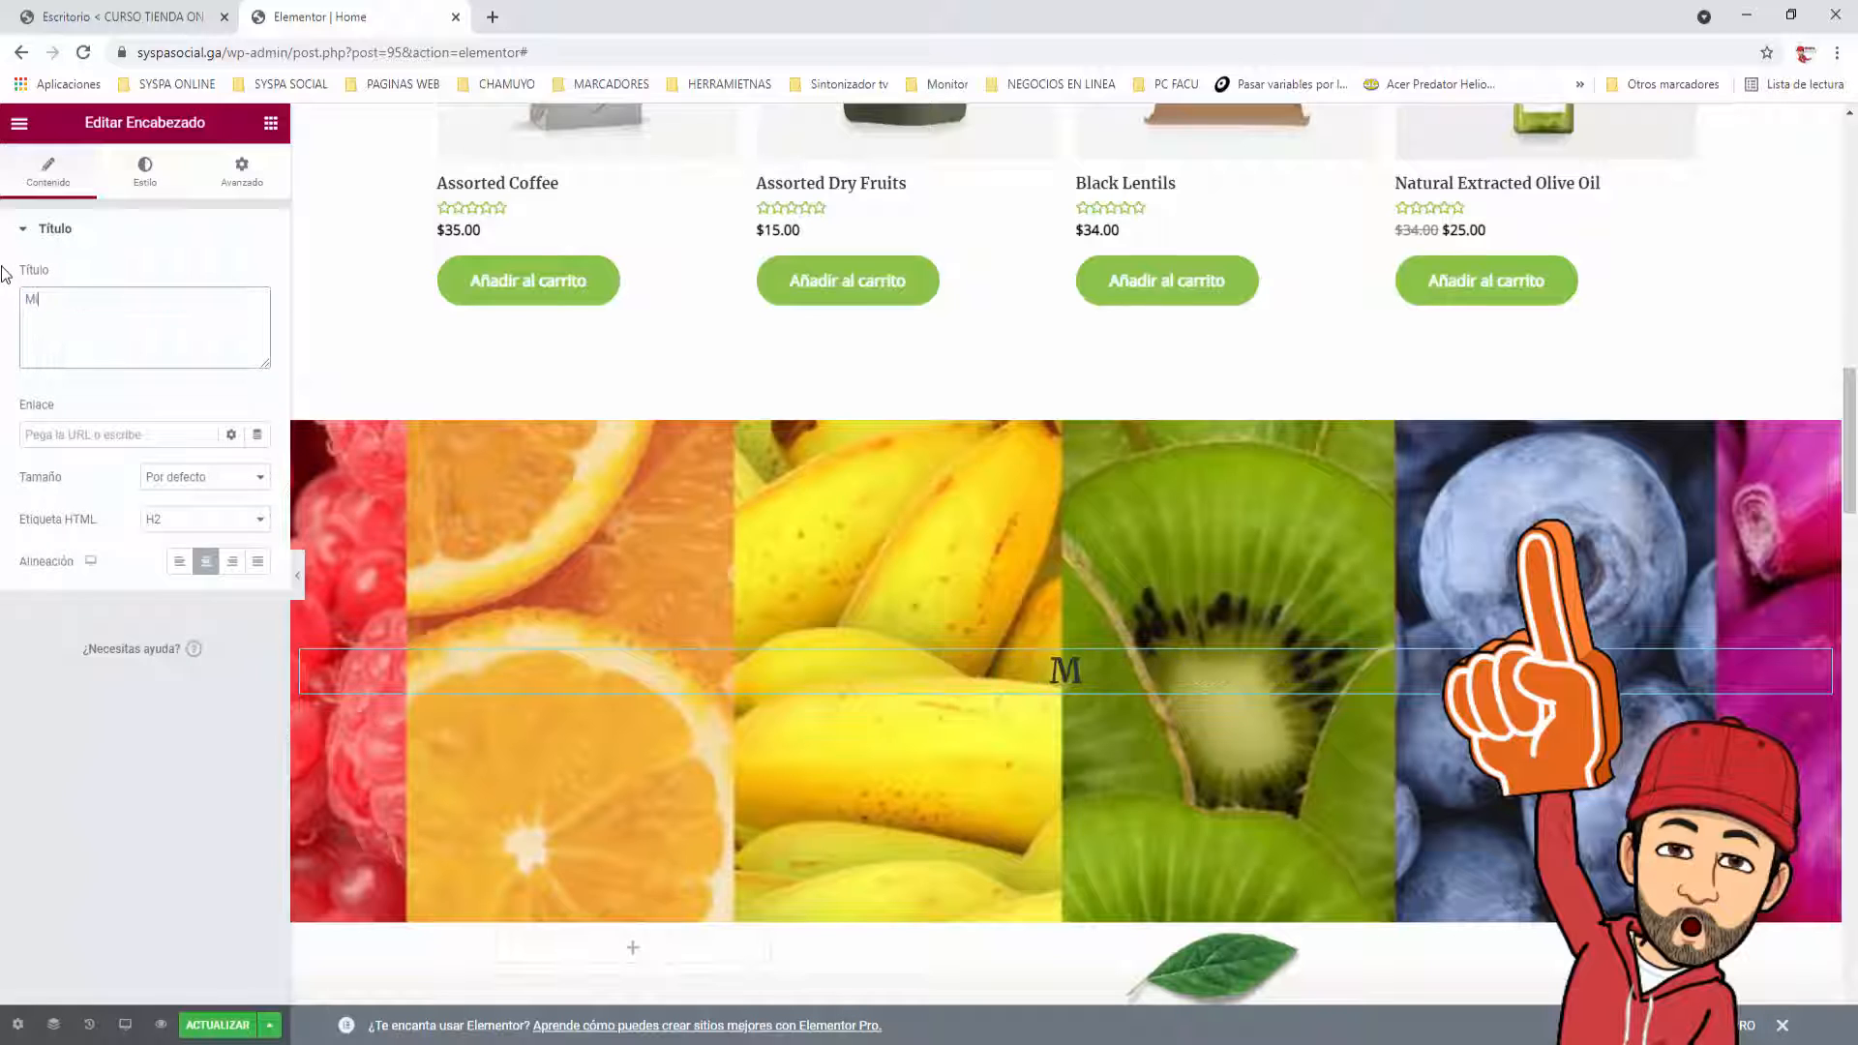
text(ra nuestros)
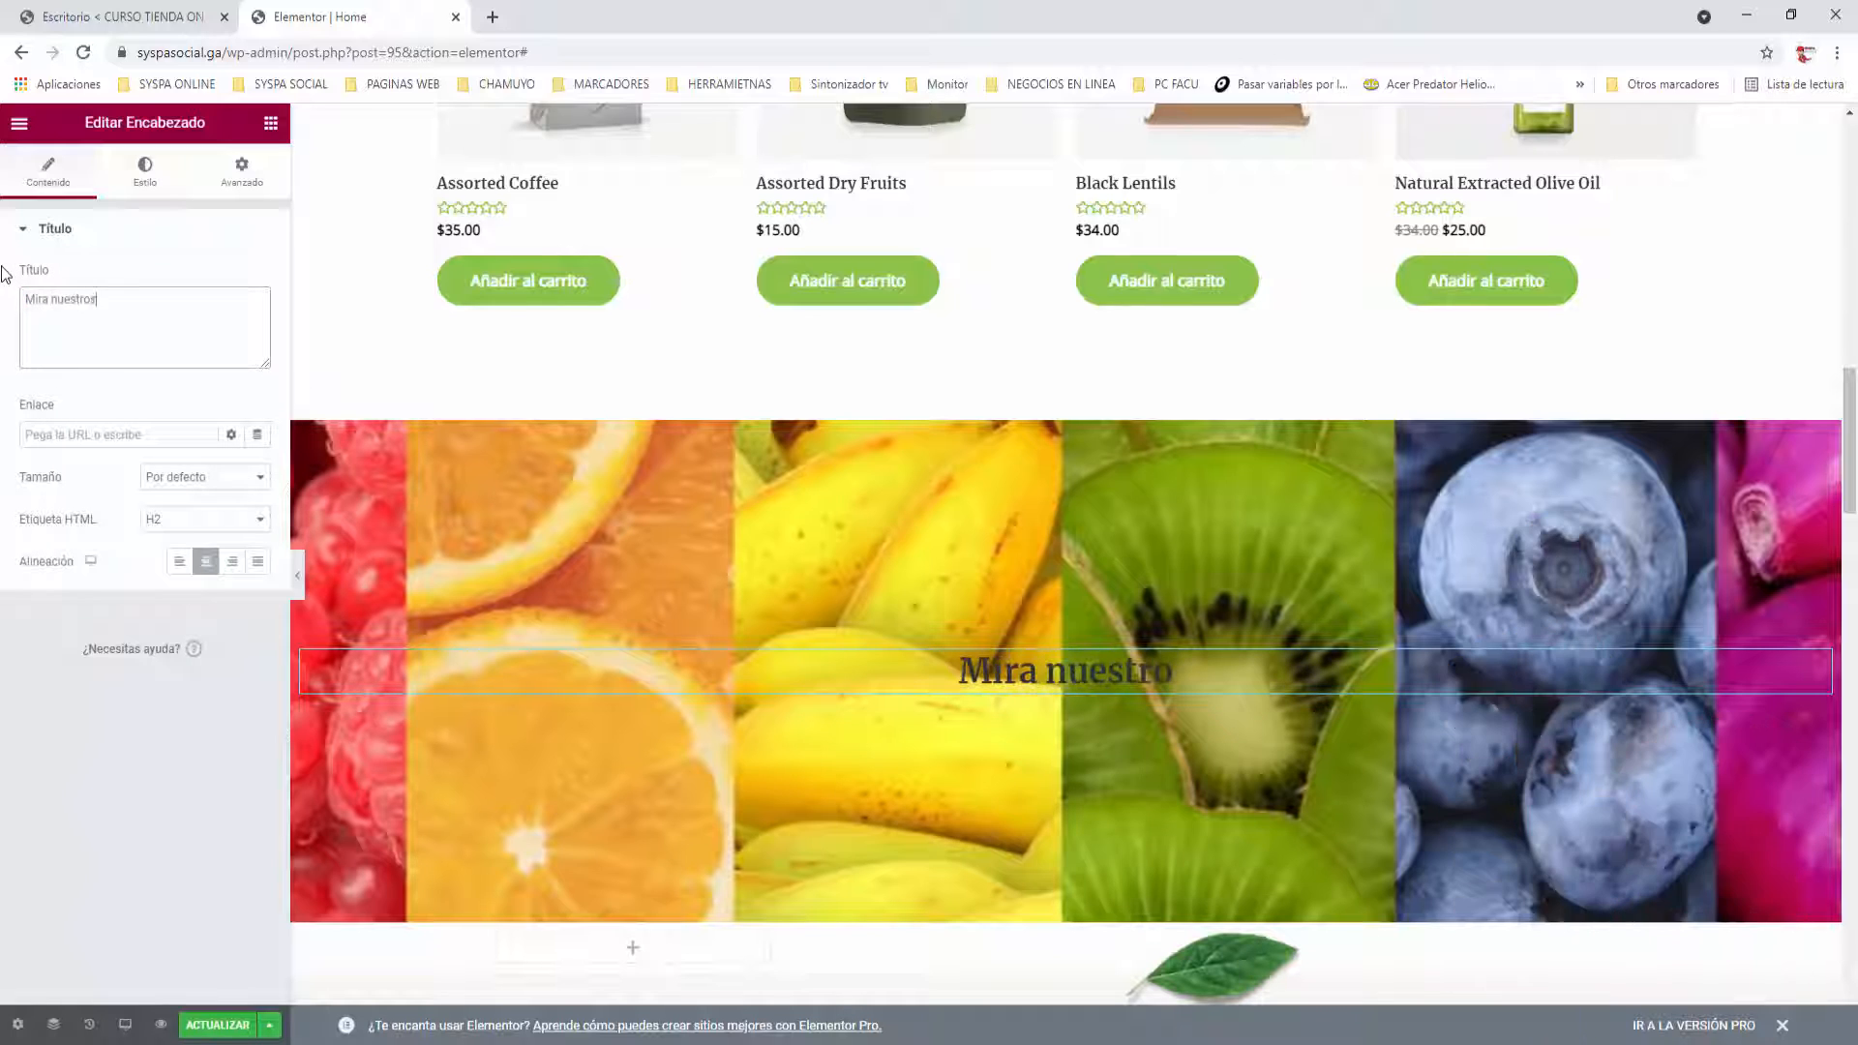
text( exclusi)
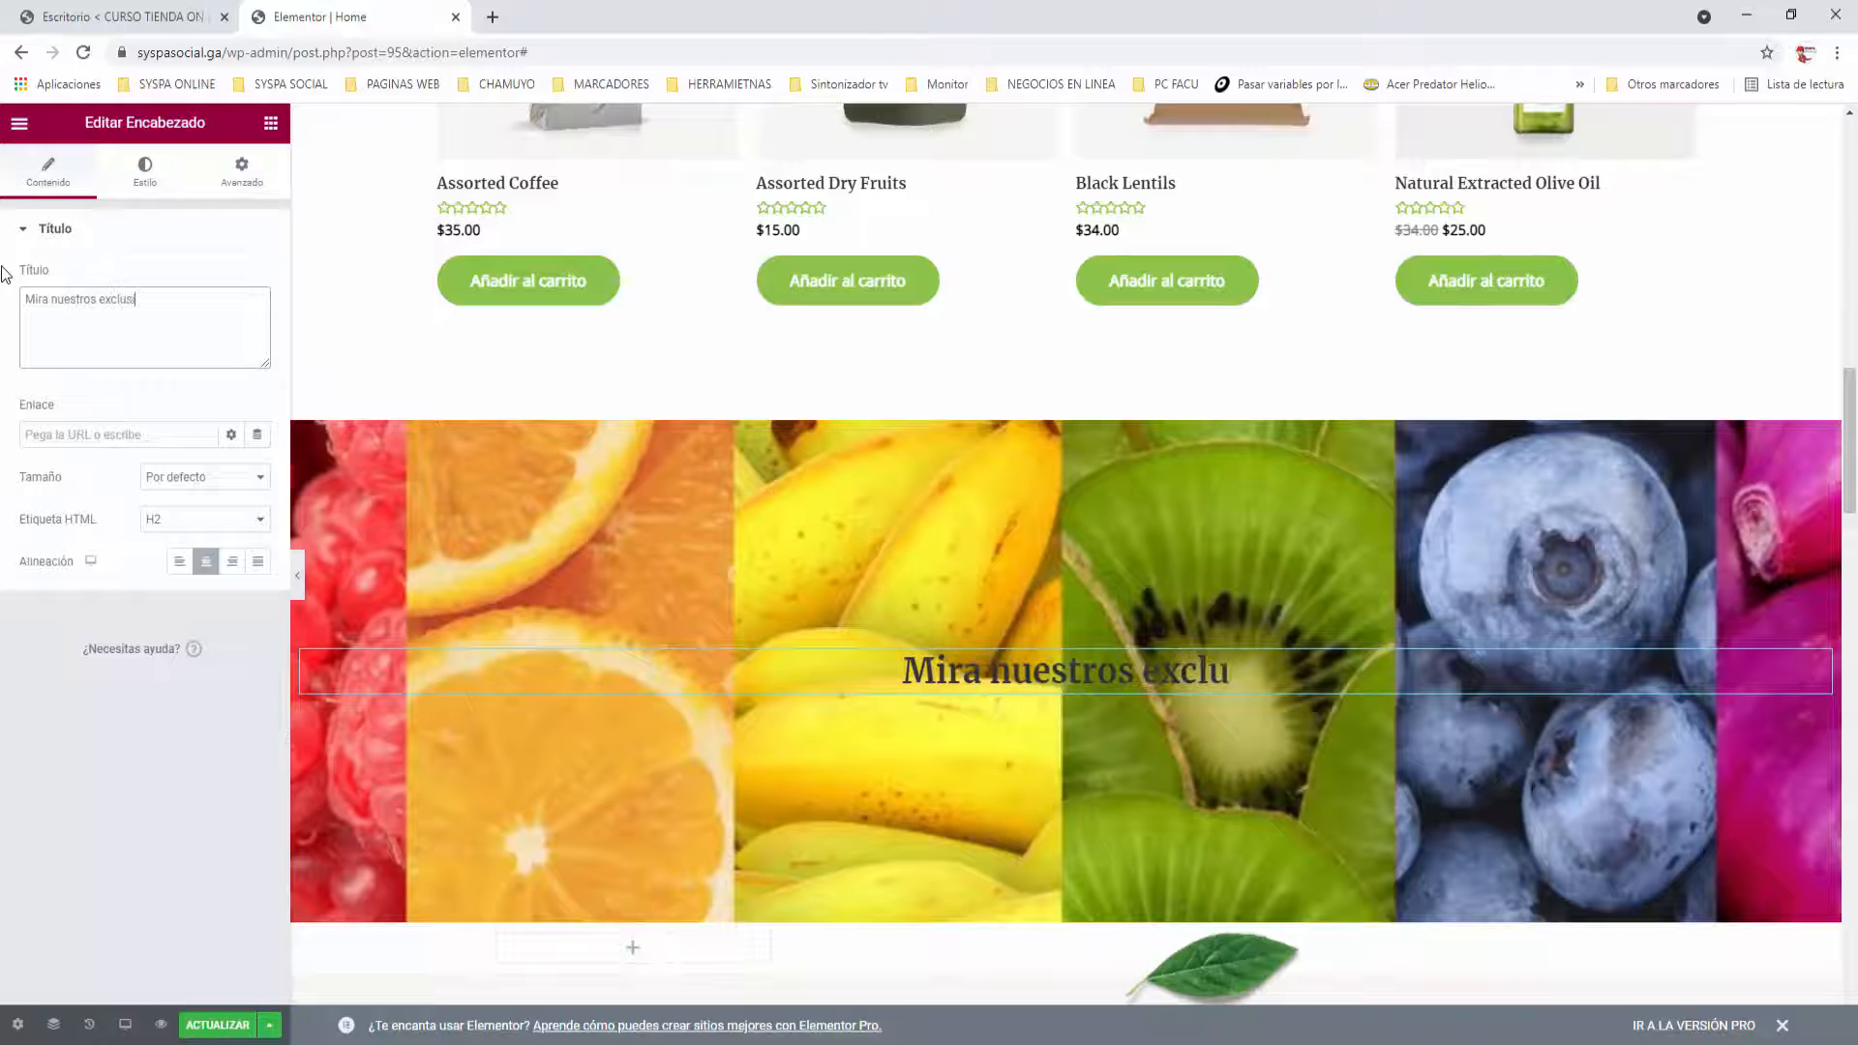
text(vos productos)
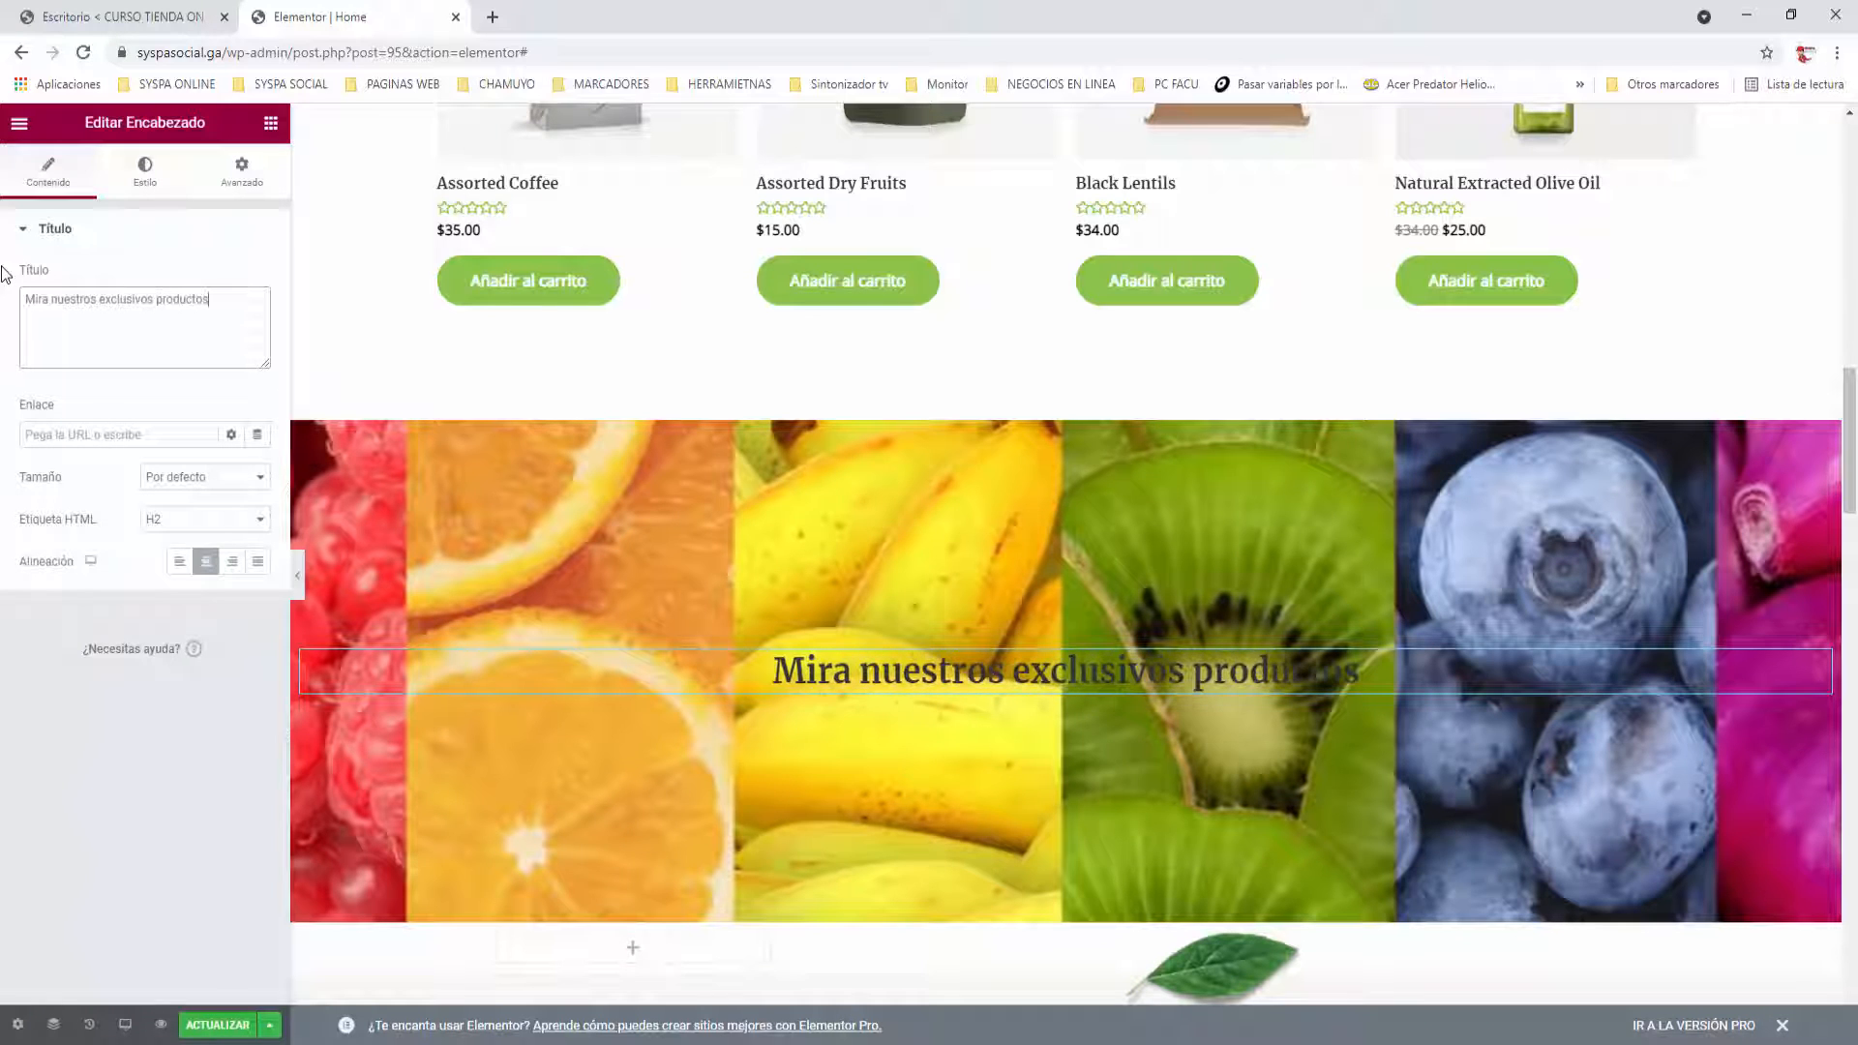
Set the heading's text colour to white (#FFFFFF).
click(155, 184)
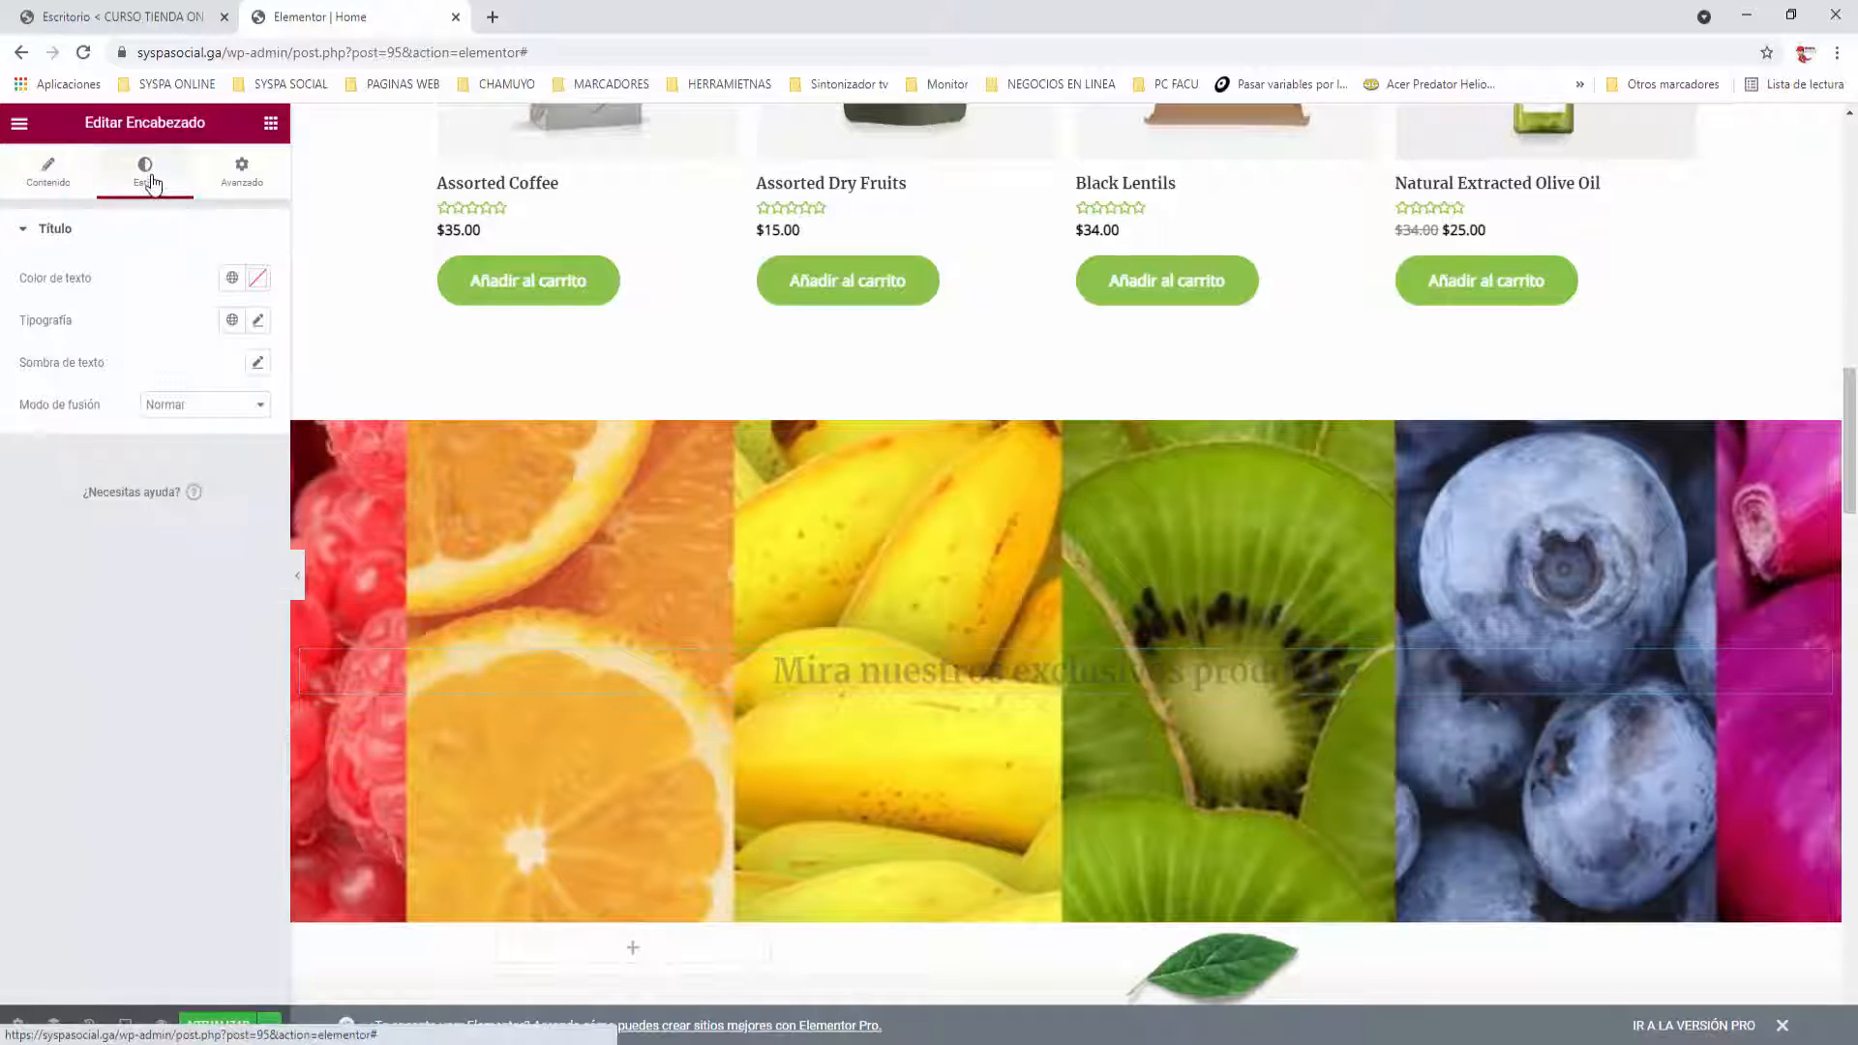
click(258, 278)
click(39, 356)
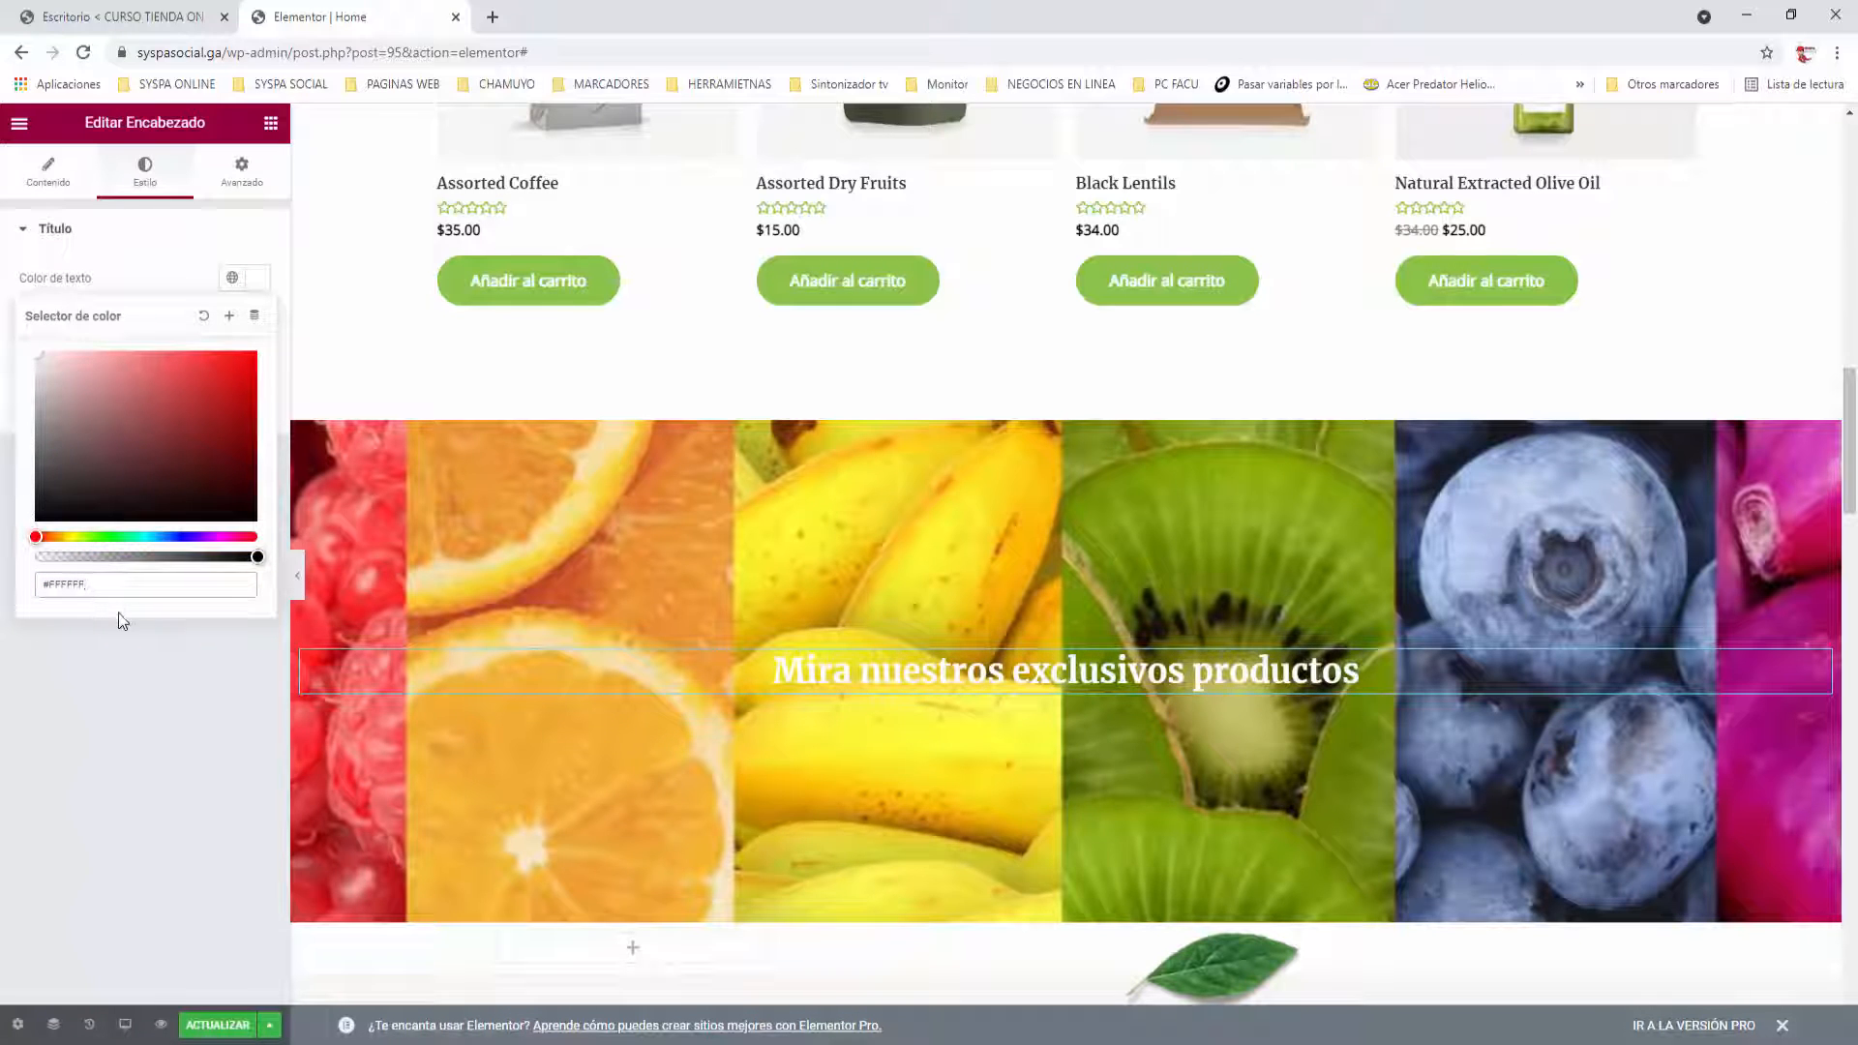
click(141, 256)
click(53, 235)
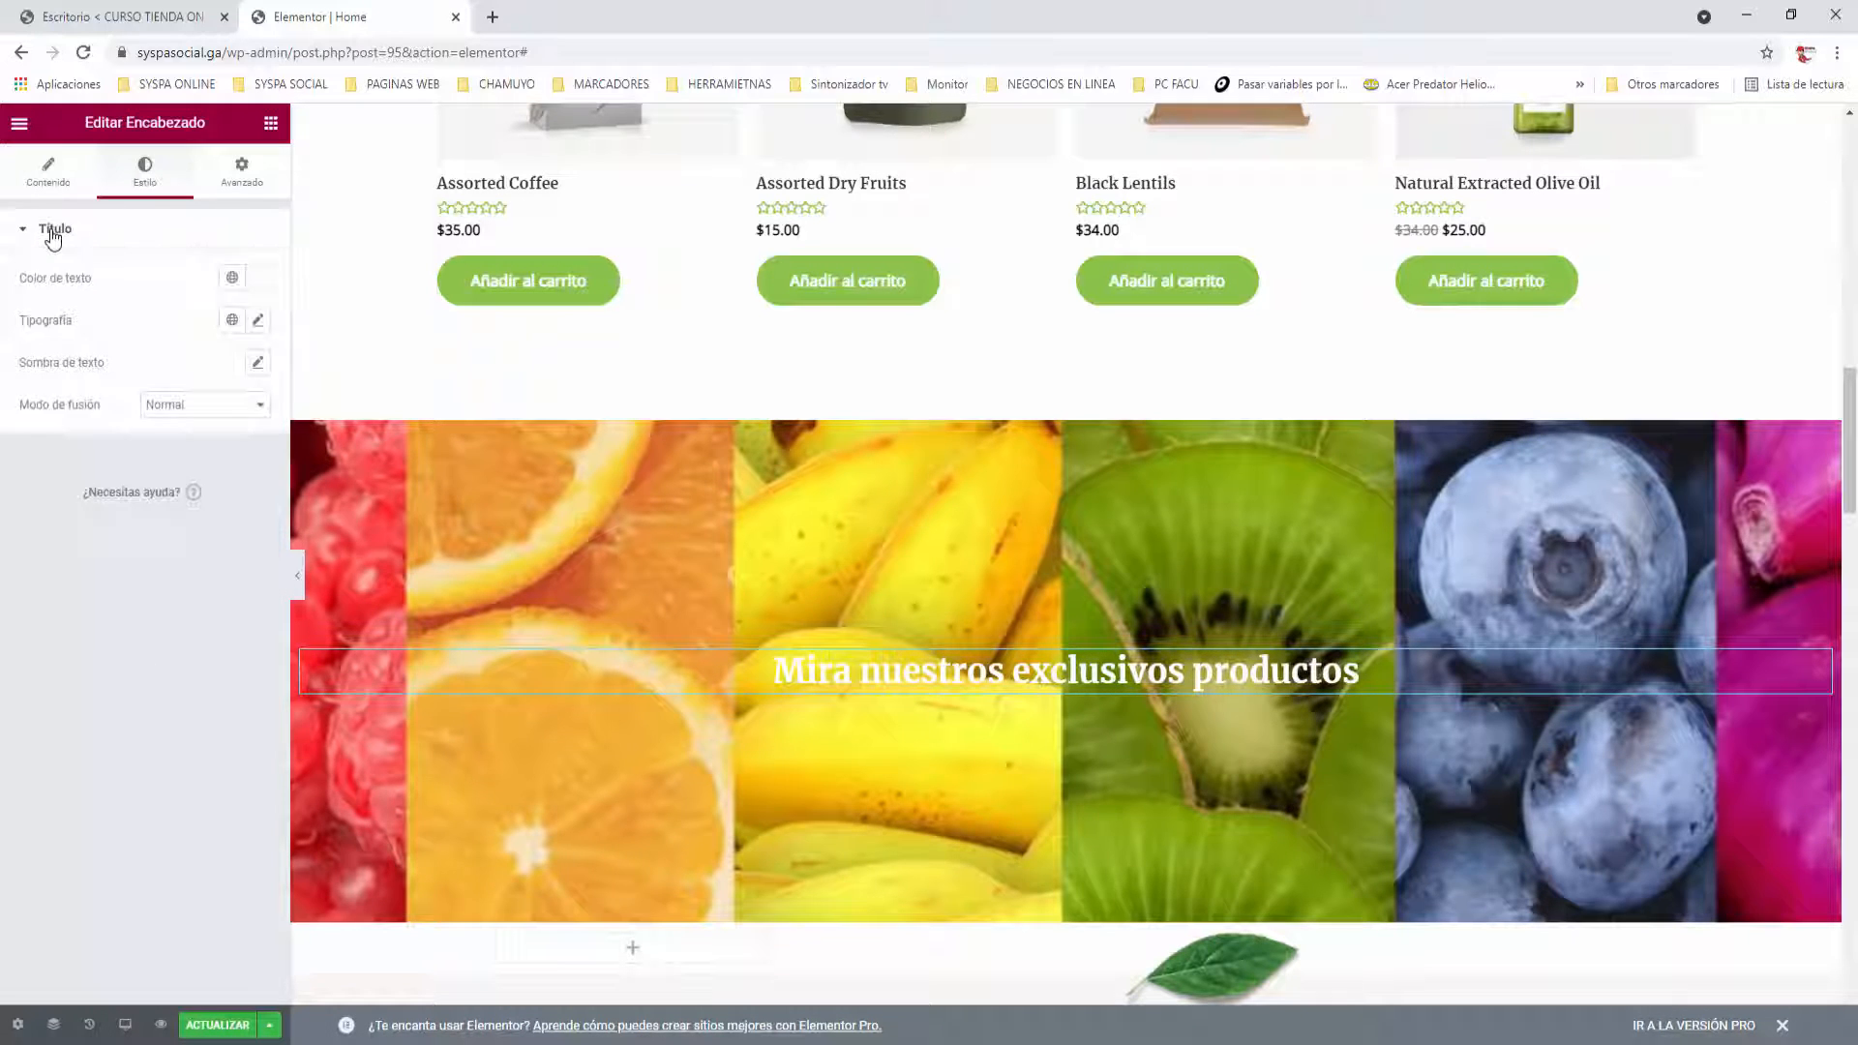
Set the heading's typography to a size of 46 px and the Cursiva style.
click(258, 320)
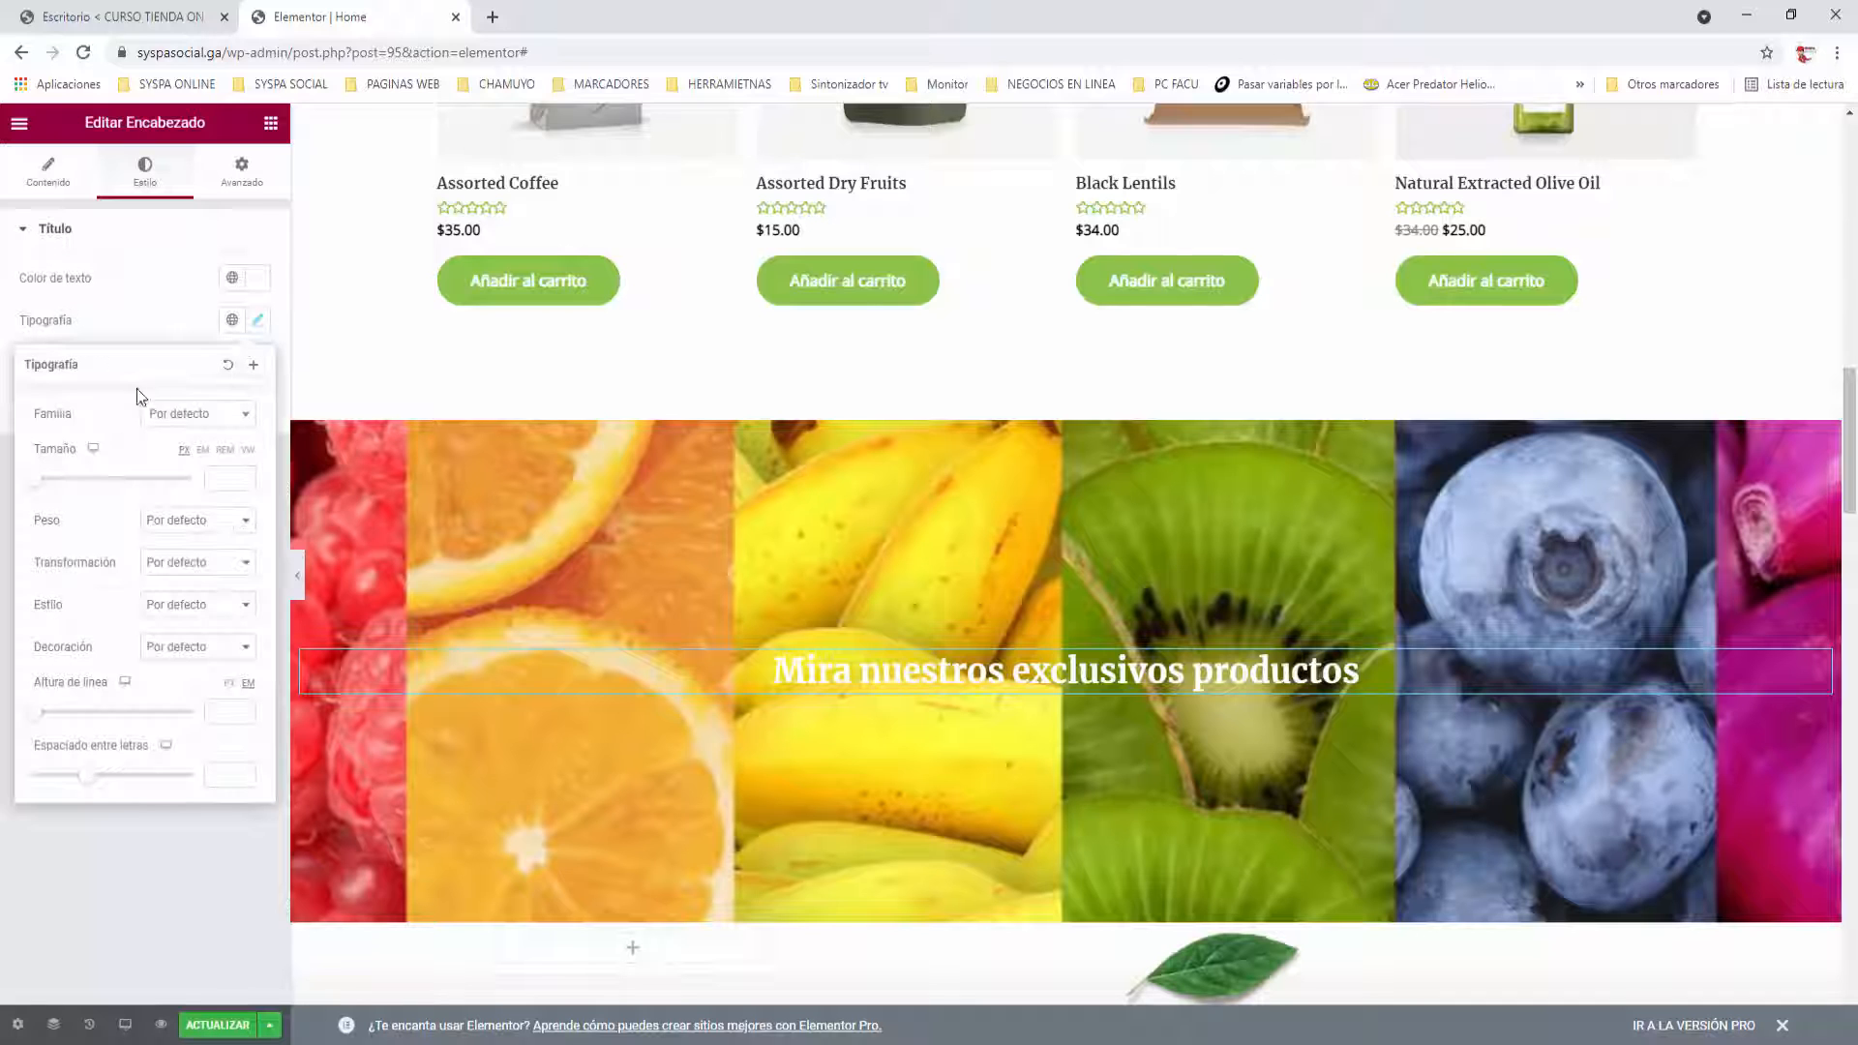
drag(45, 478, 76, 486)
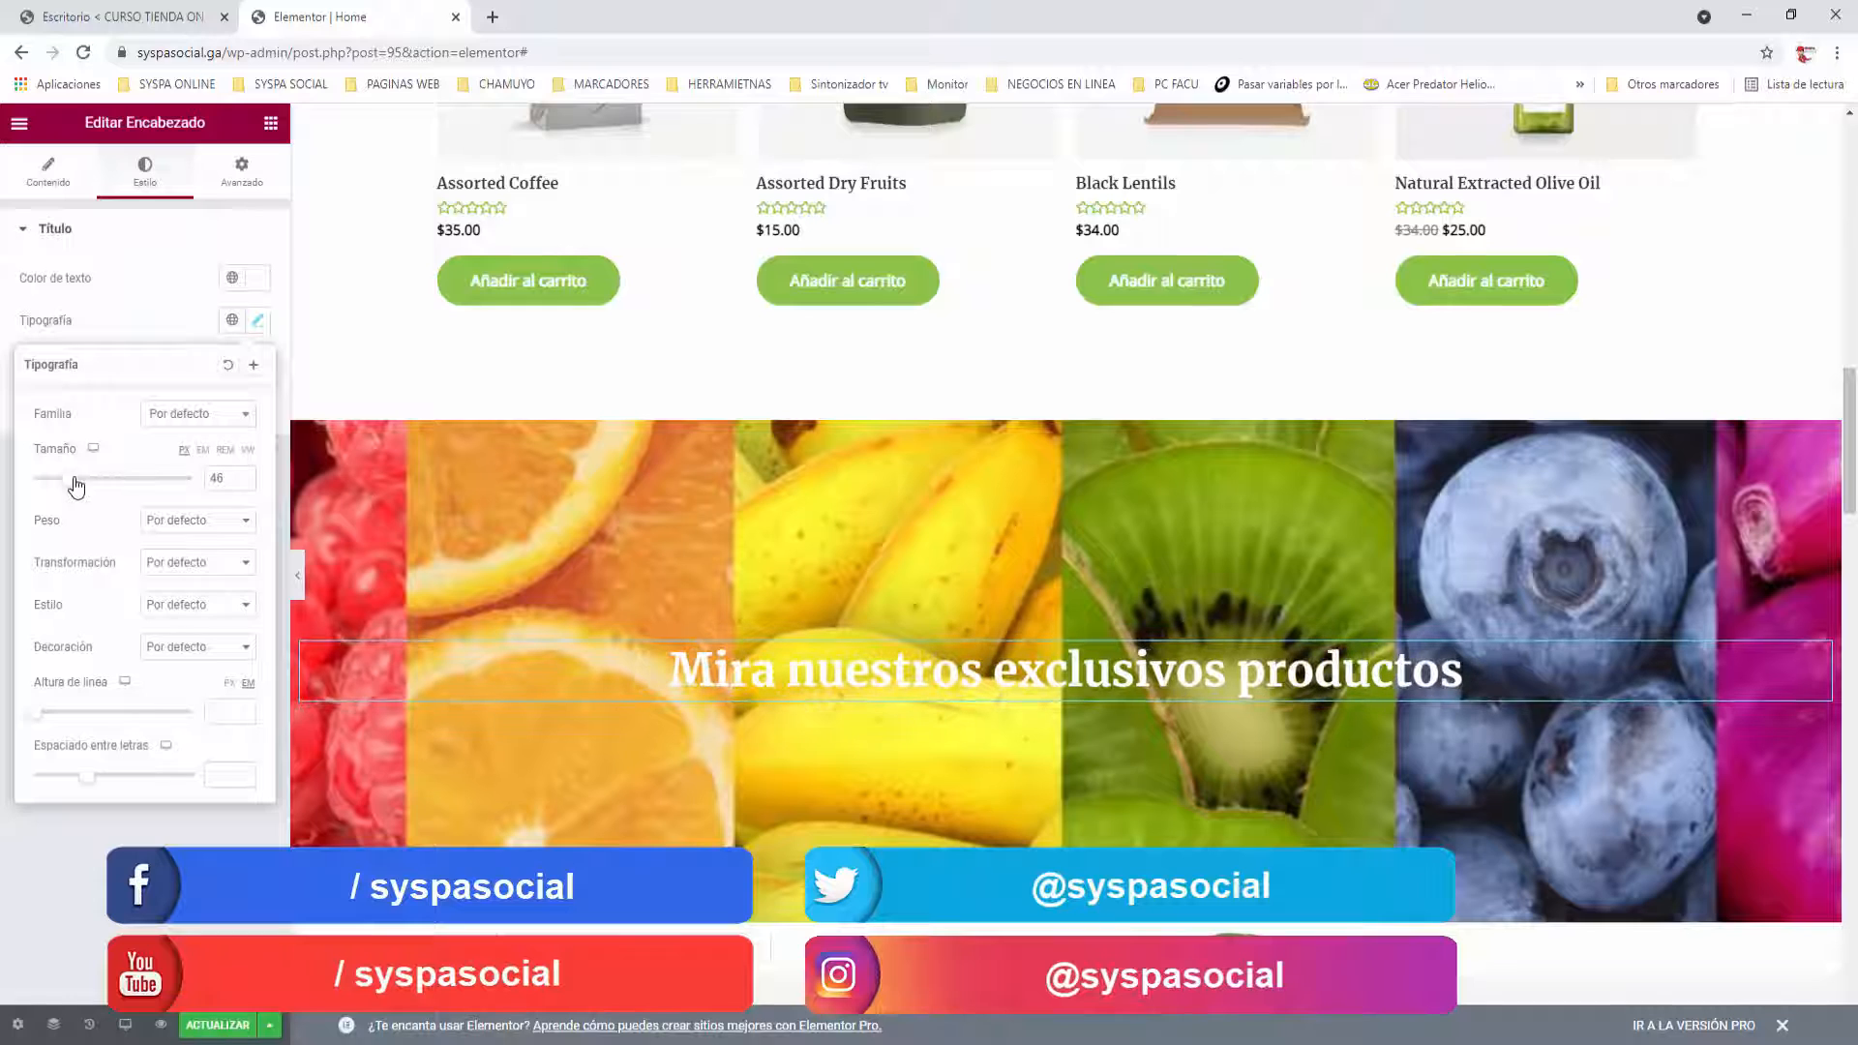
click(184, 604)
click(184, 660)
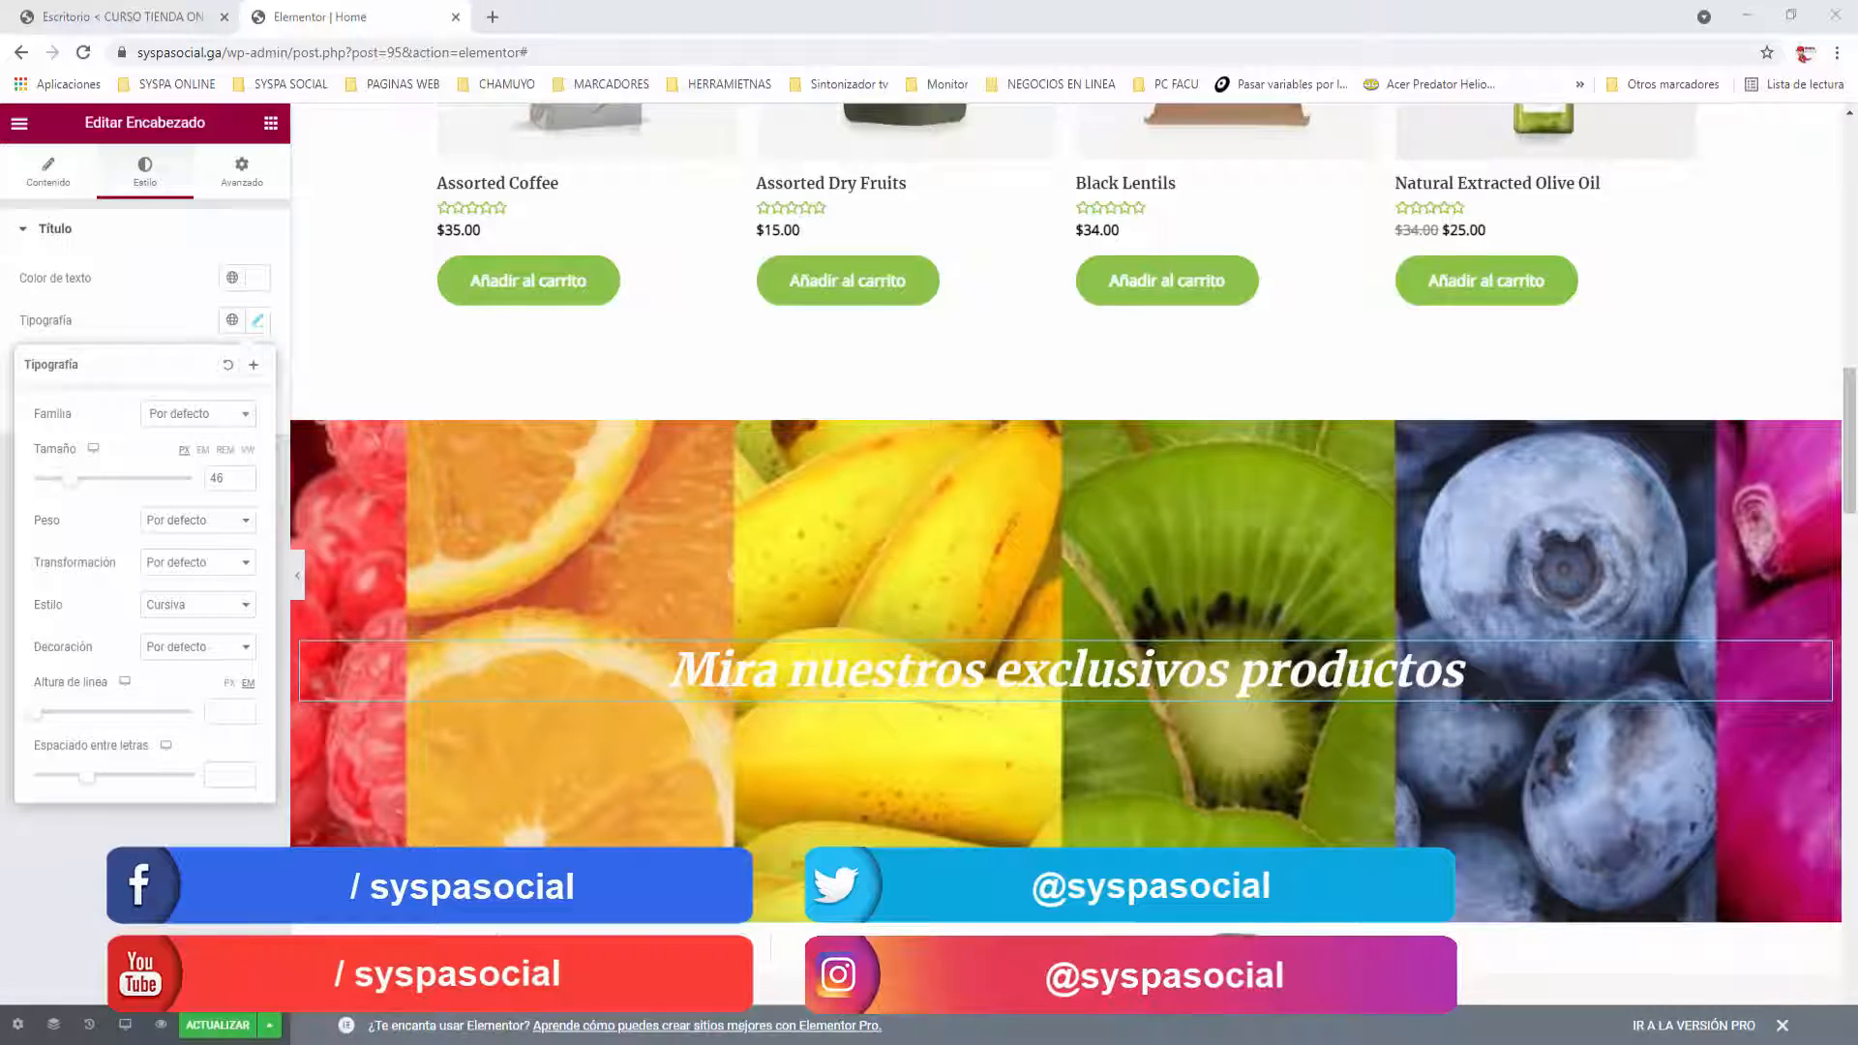
Add an Editor de texto widget below the heading with the centred text "Los mejores productos al alcance de tu mano !.".
click(272, 124)
drag(215, 404, 1104, 703)
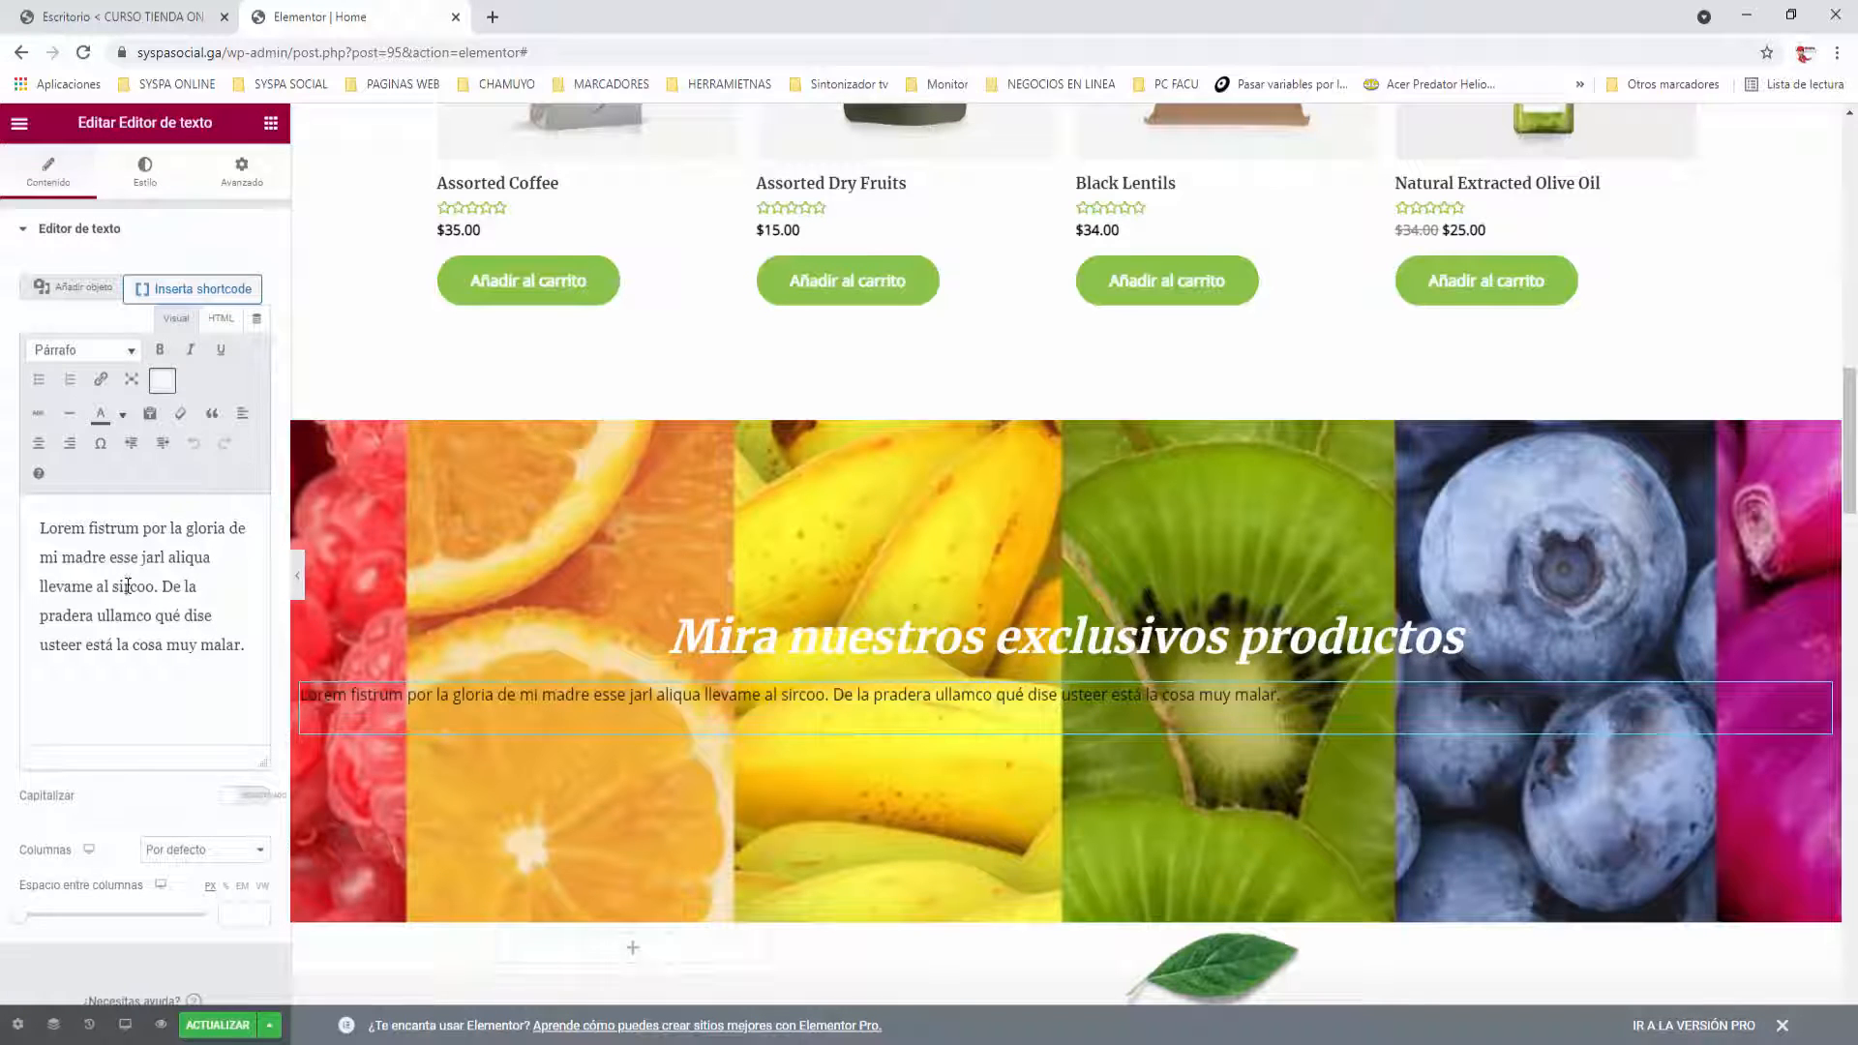
drag(247, 646, 17, 498)
text(Los )
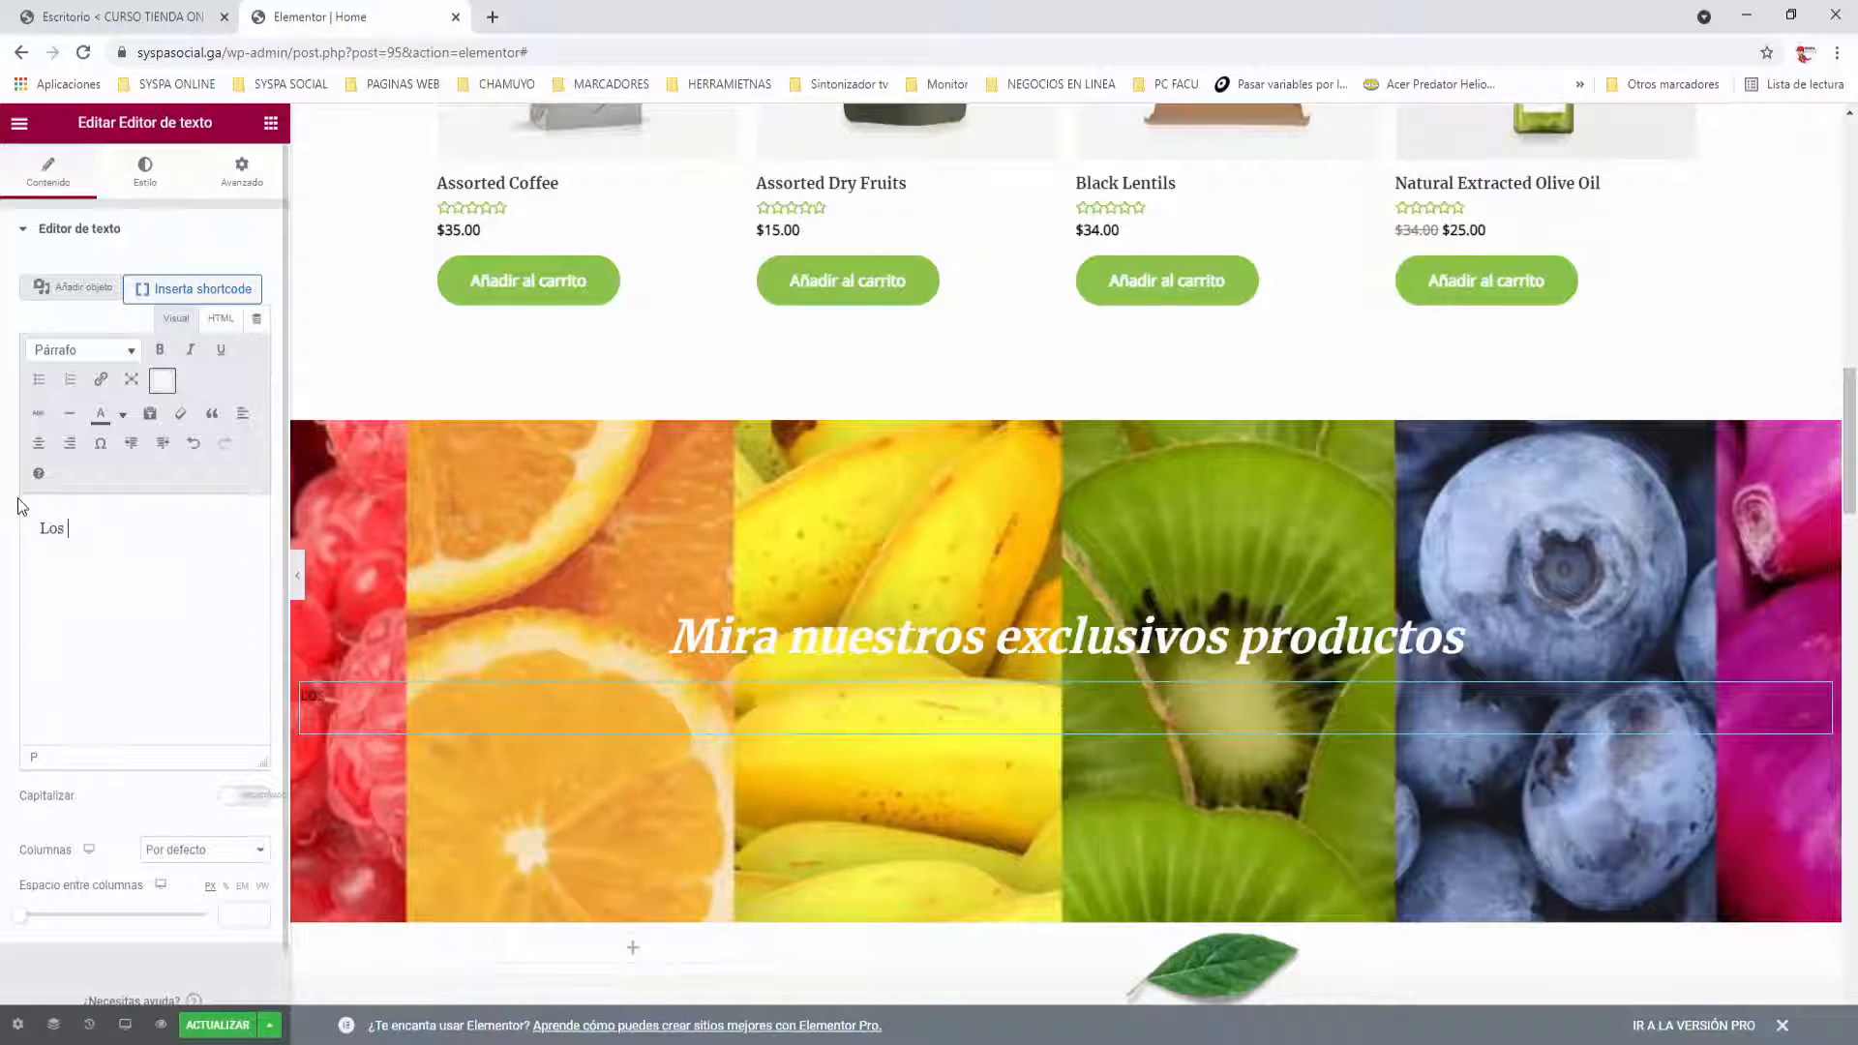
text(mejores produc)
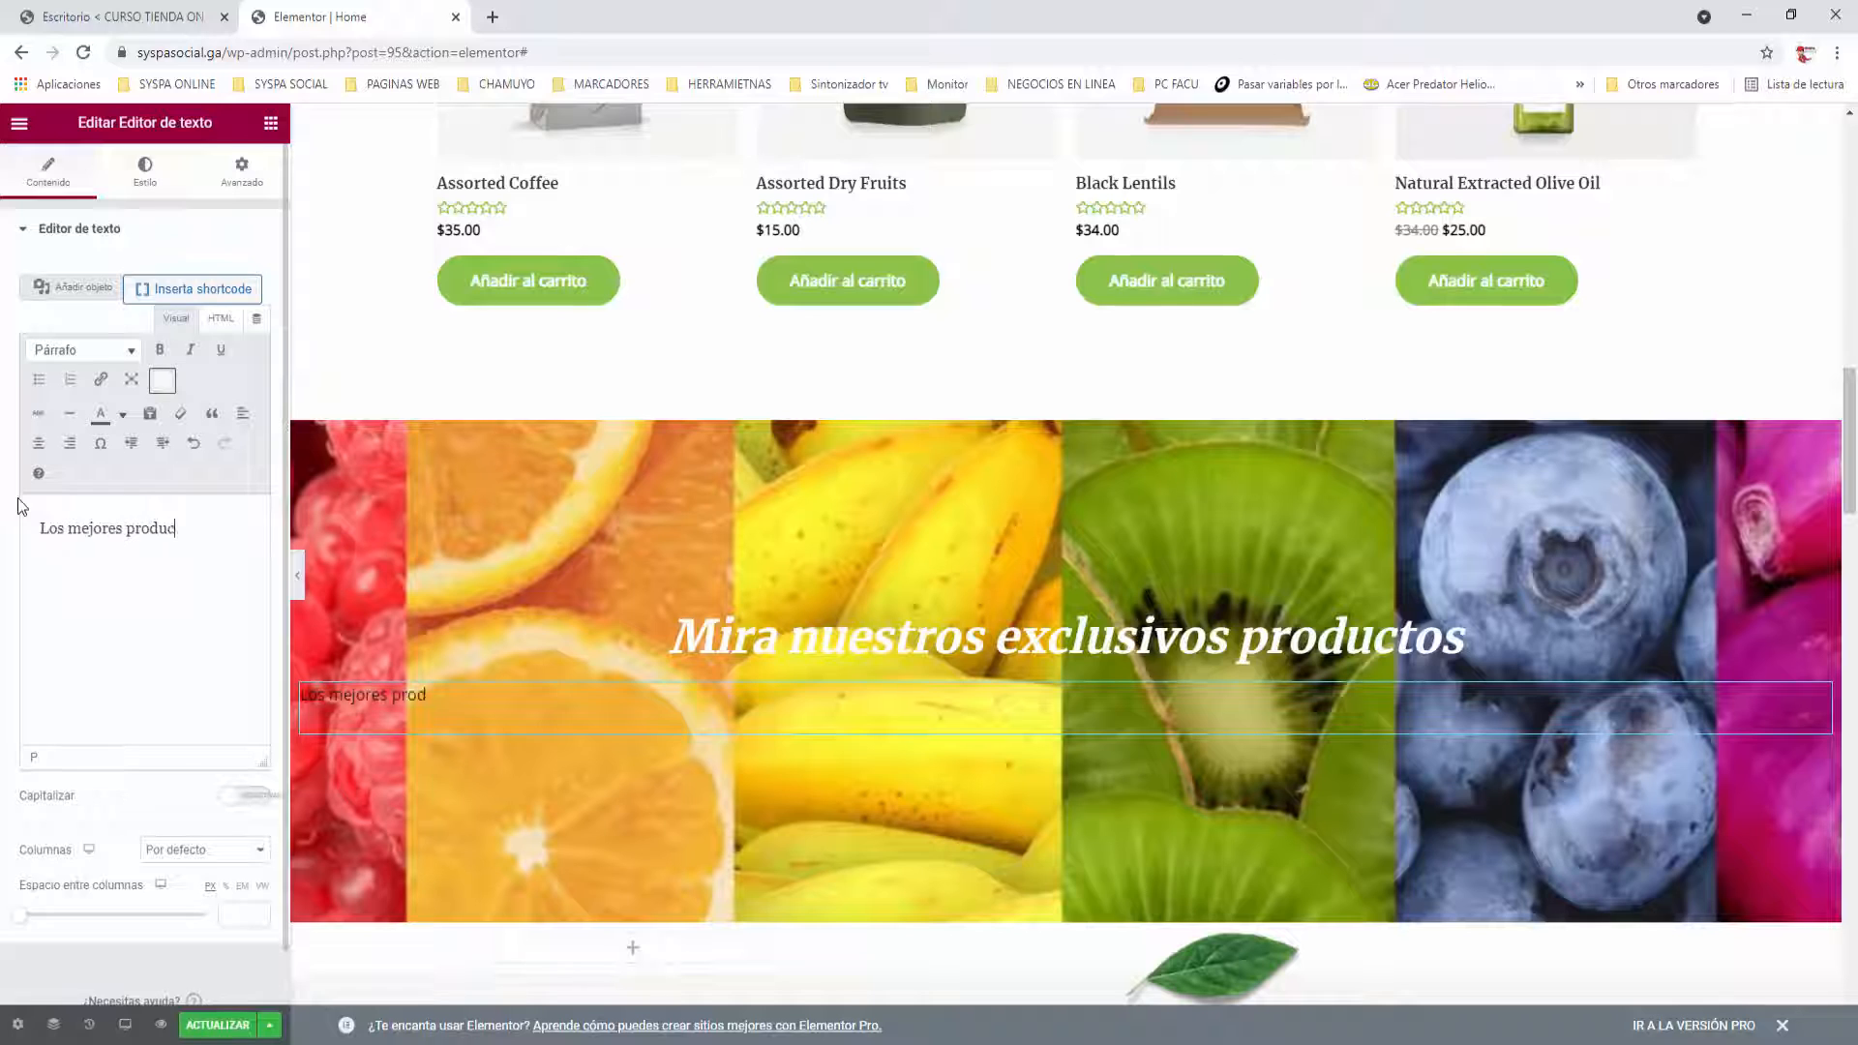
text(tos a la)
key(BackSpace)
key(BackSpace)
key(BackSpace)
text(l ac)
key(BackSpace)
text(lcance de tu )
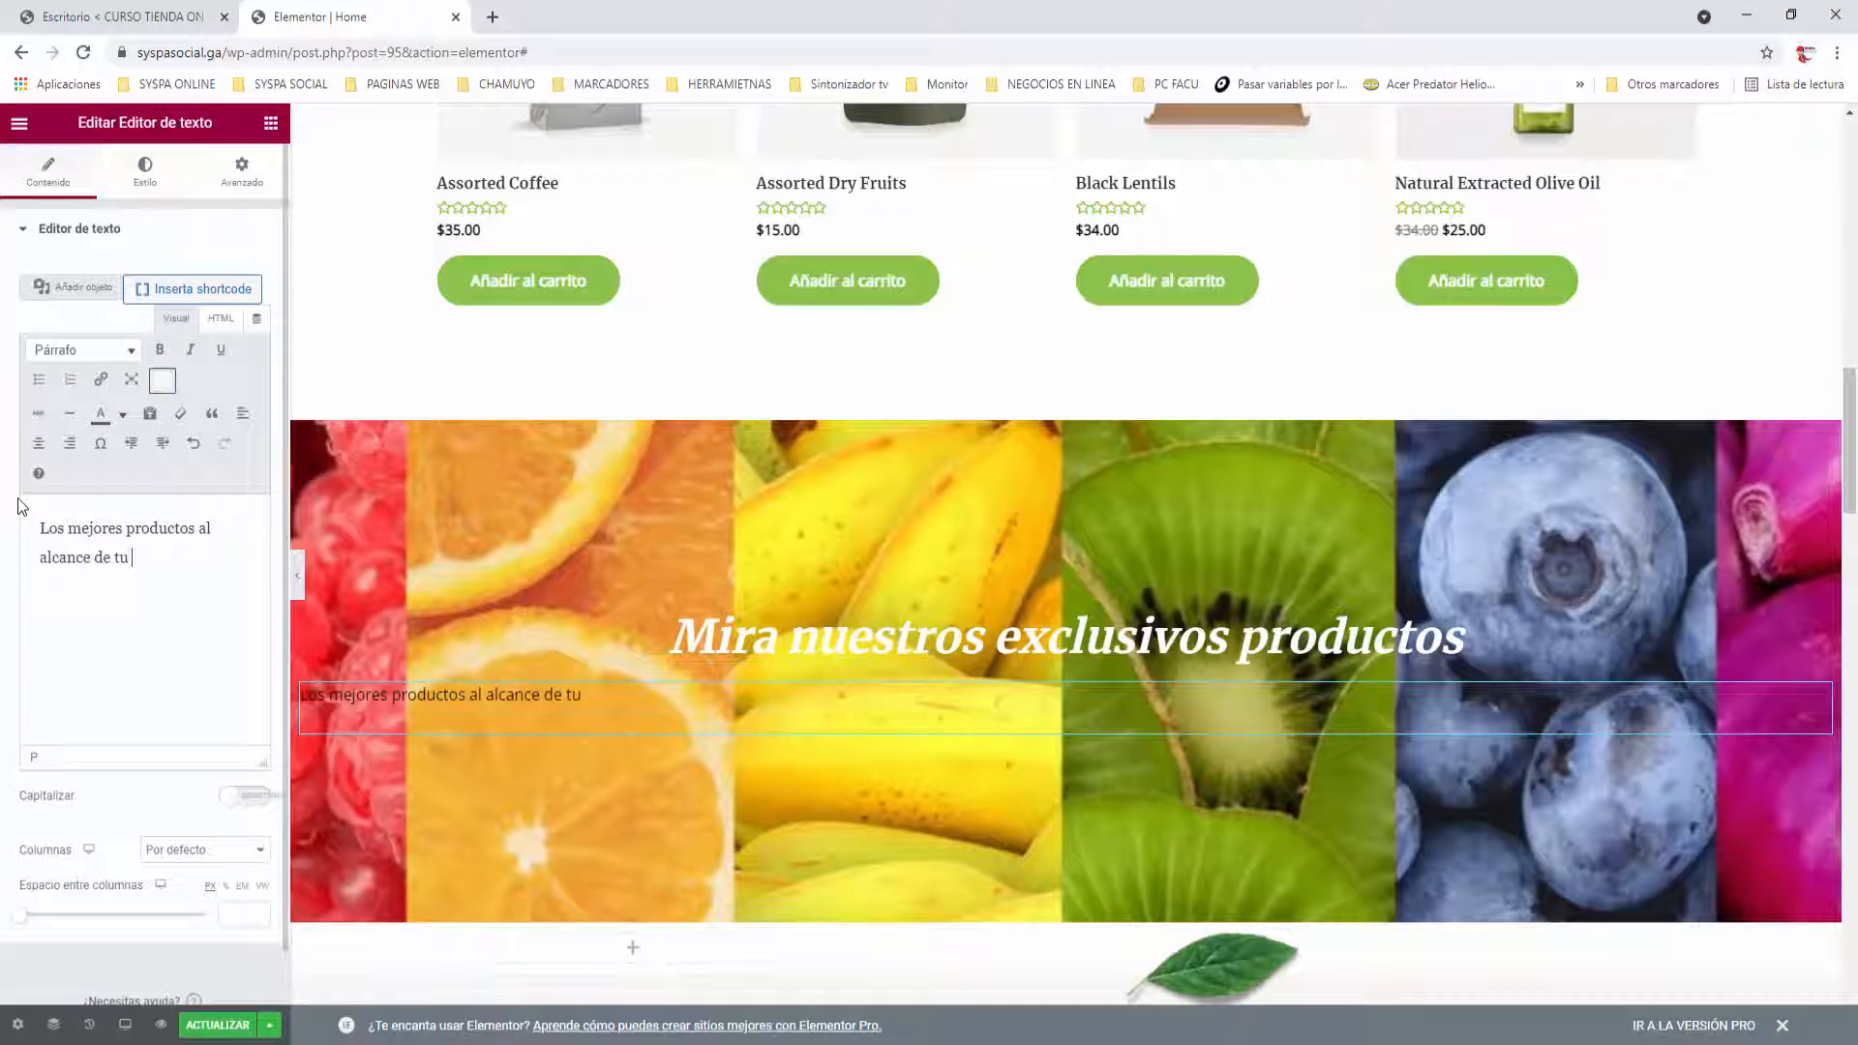
text(mano !.)
click(40, 444)
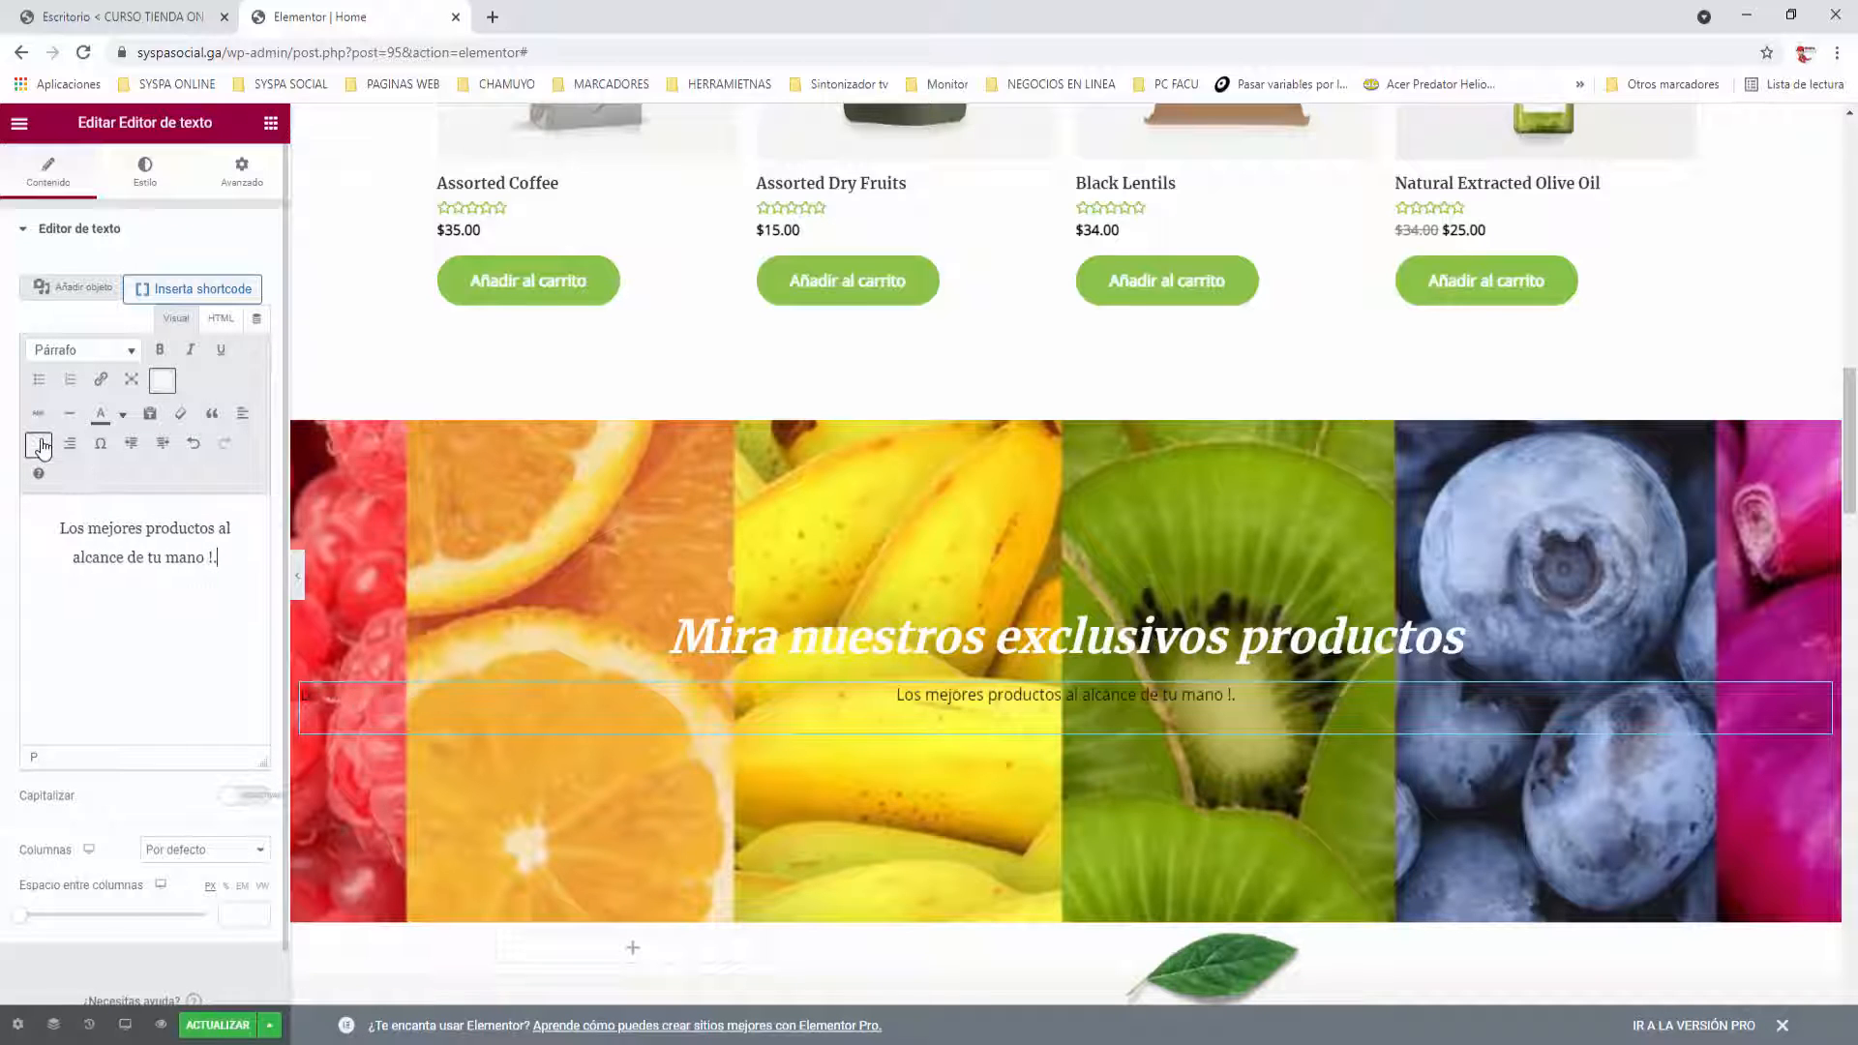
Set the paragraph's text colour to white (#FFFFFF) and its style alignment to centre.
click(135, 169)
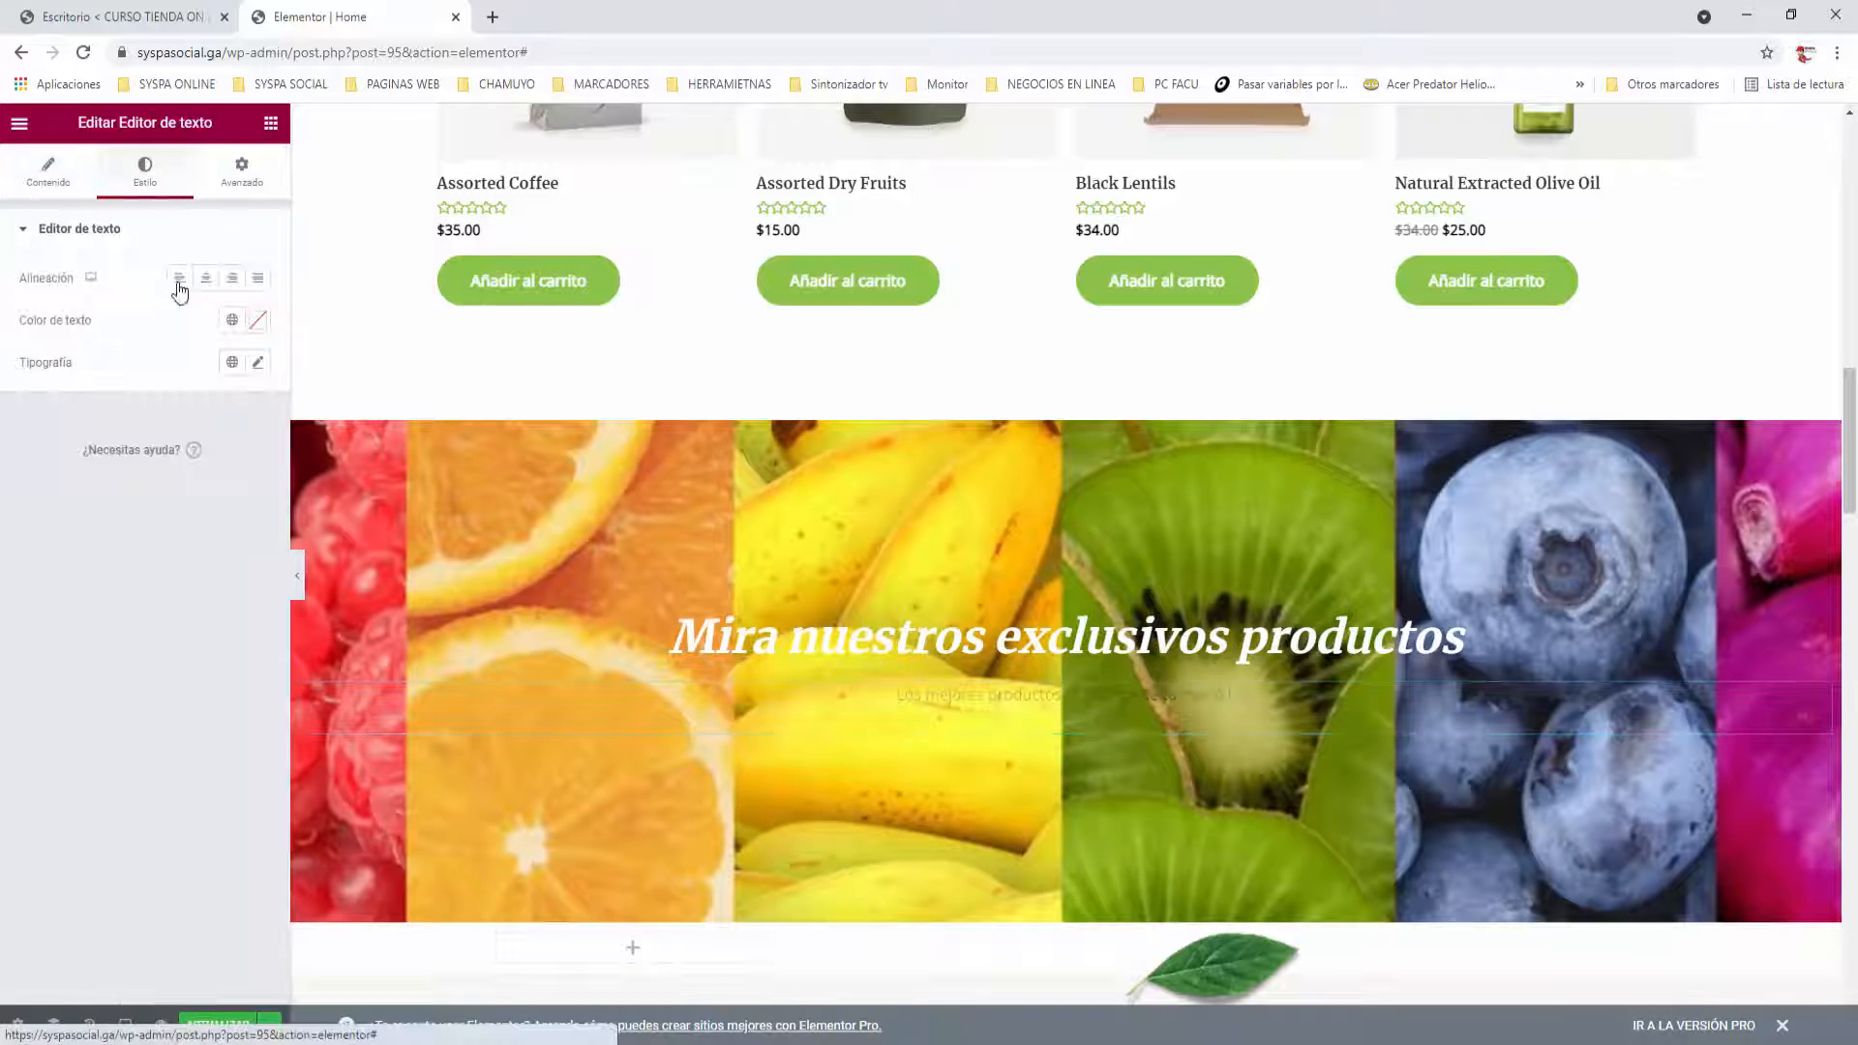
click(258, 319)
text(#FFFFFF)
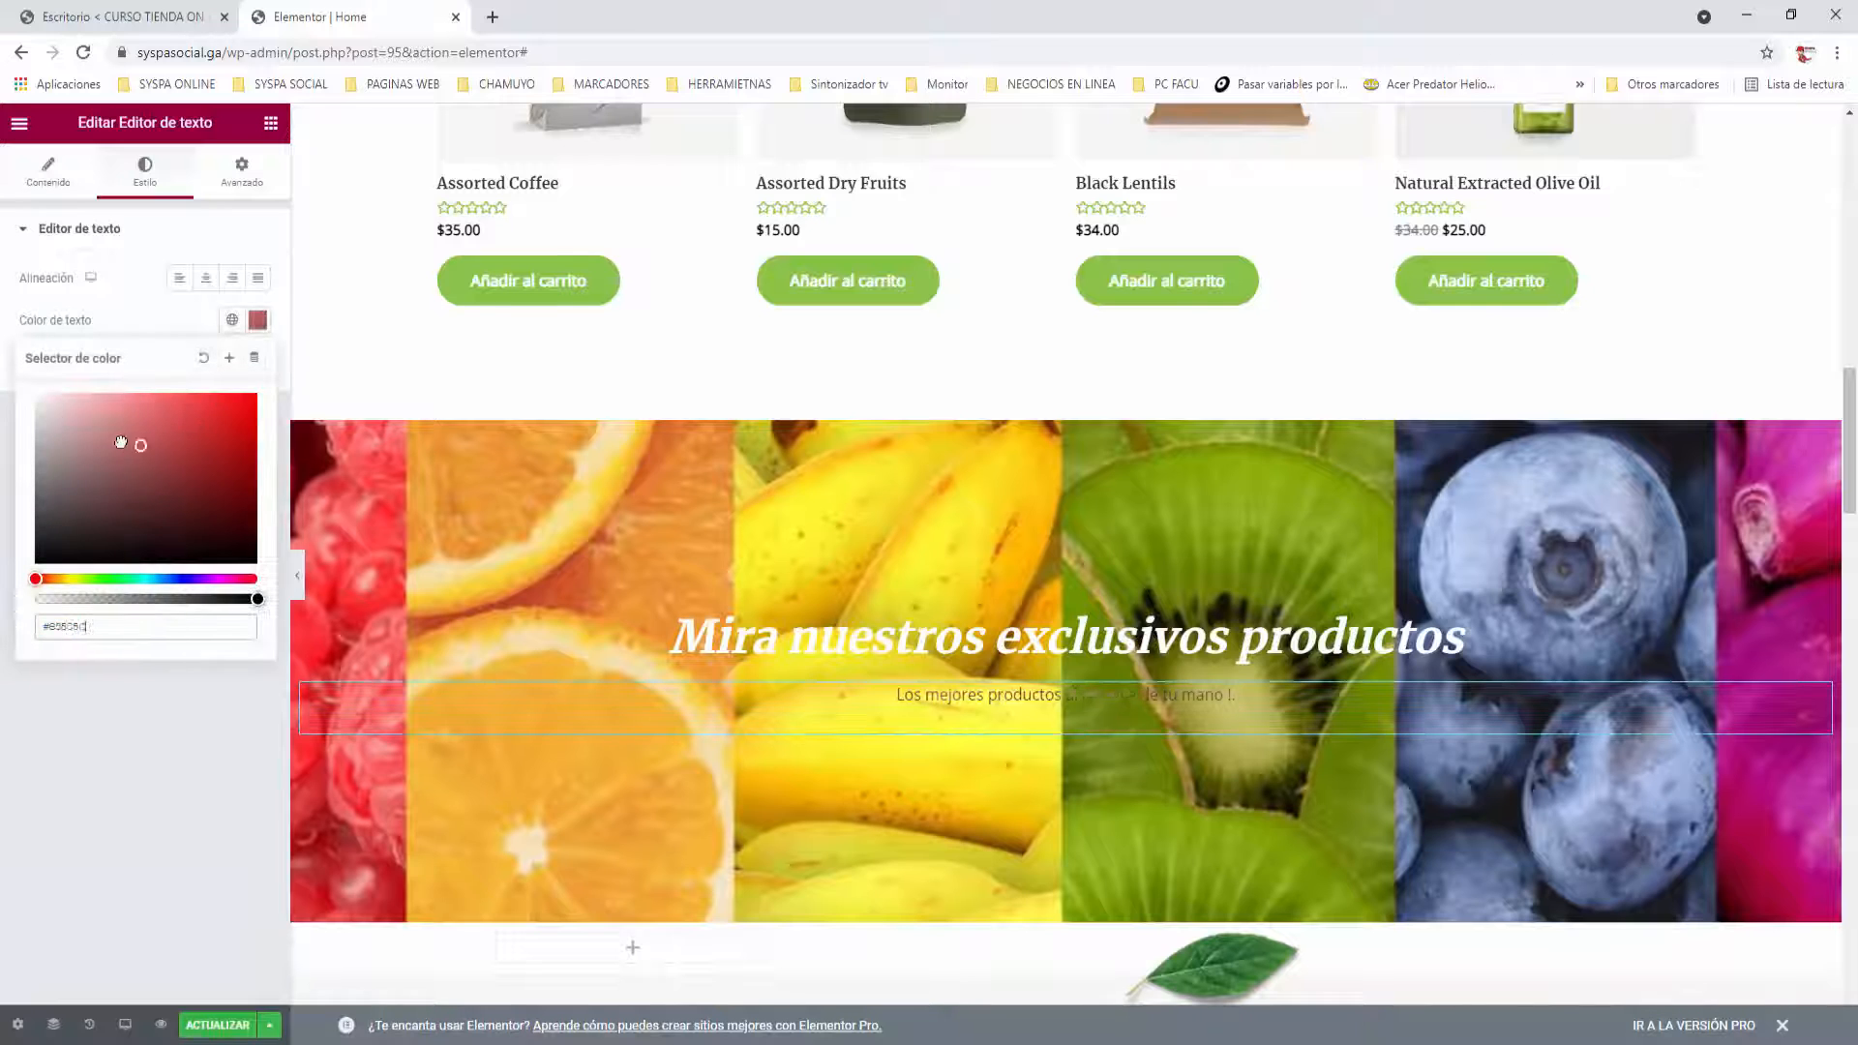
click(205, 278)
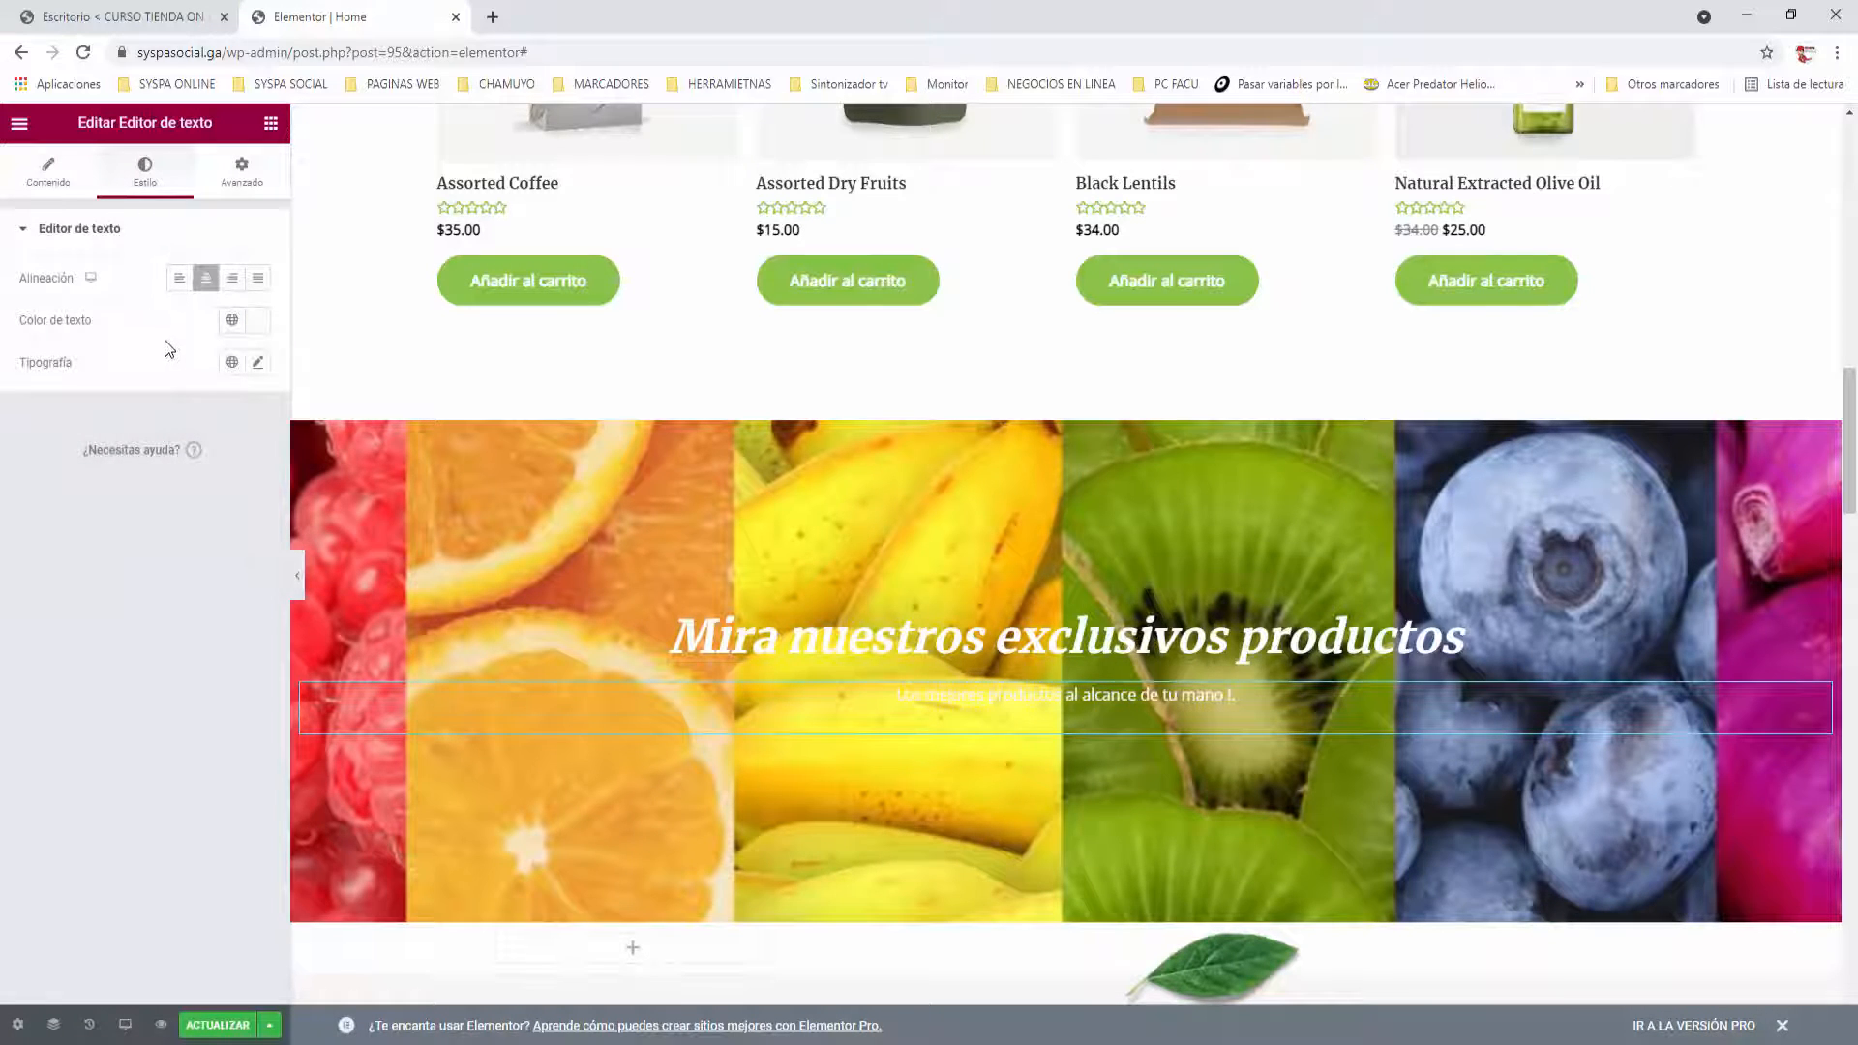
Set the paragraph's typography to a size of 30 px and a line height of 0.5 em.
click(258, 362)
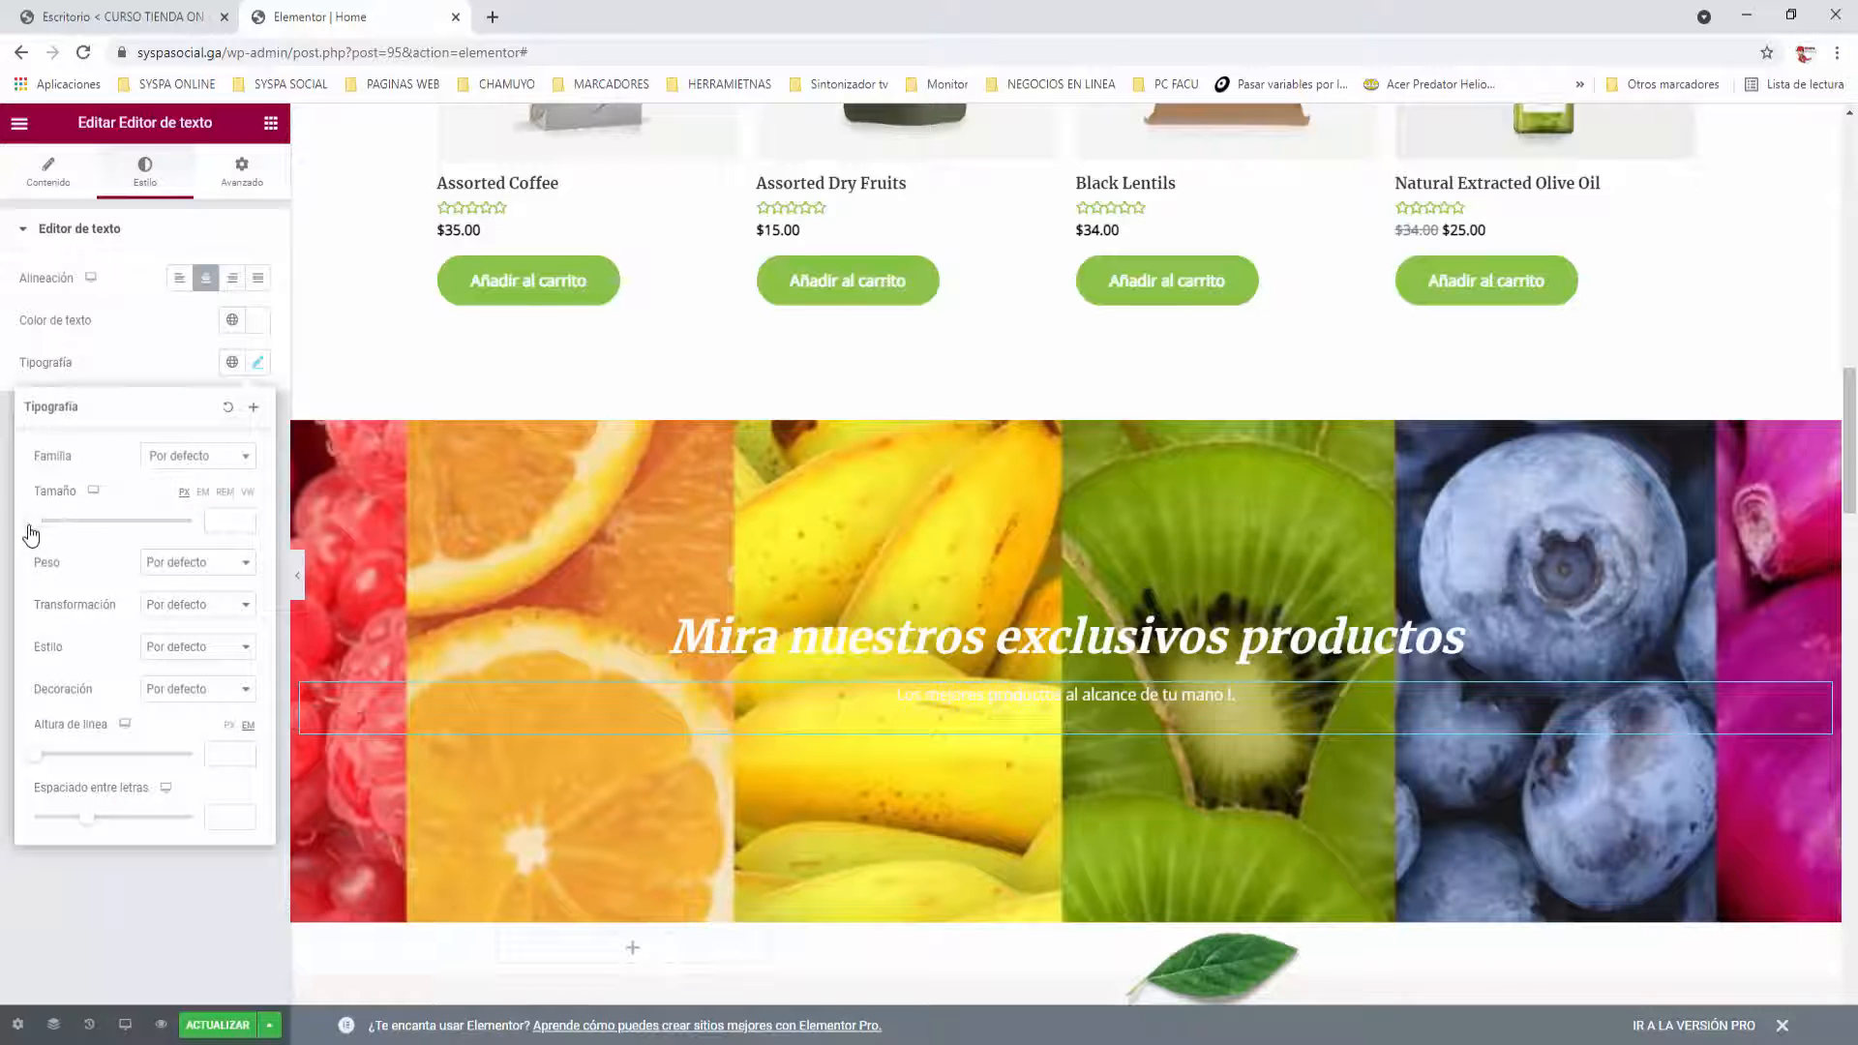
drag(37, 532, 57, 532)
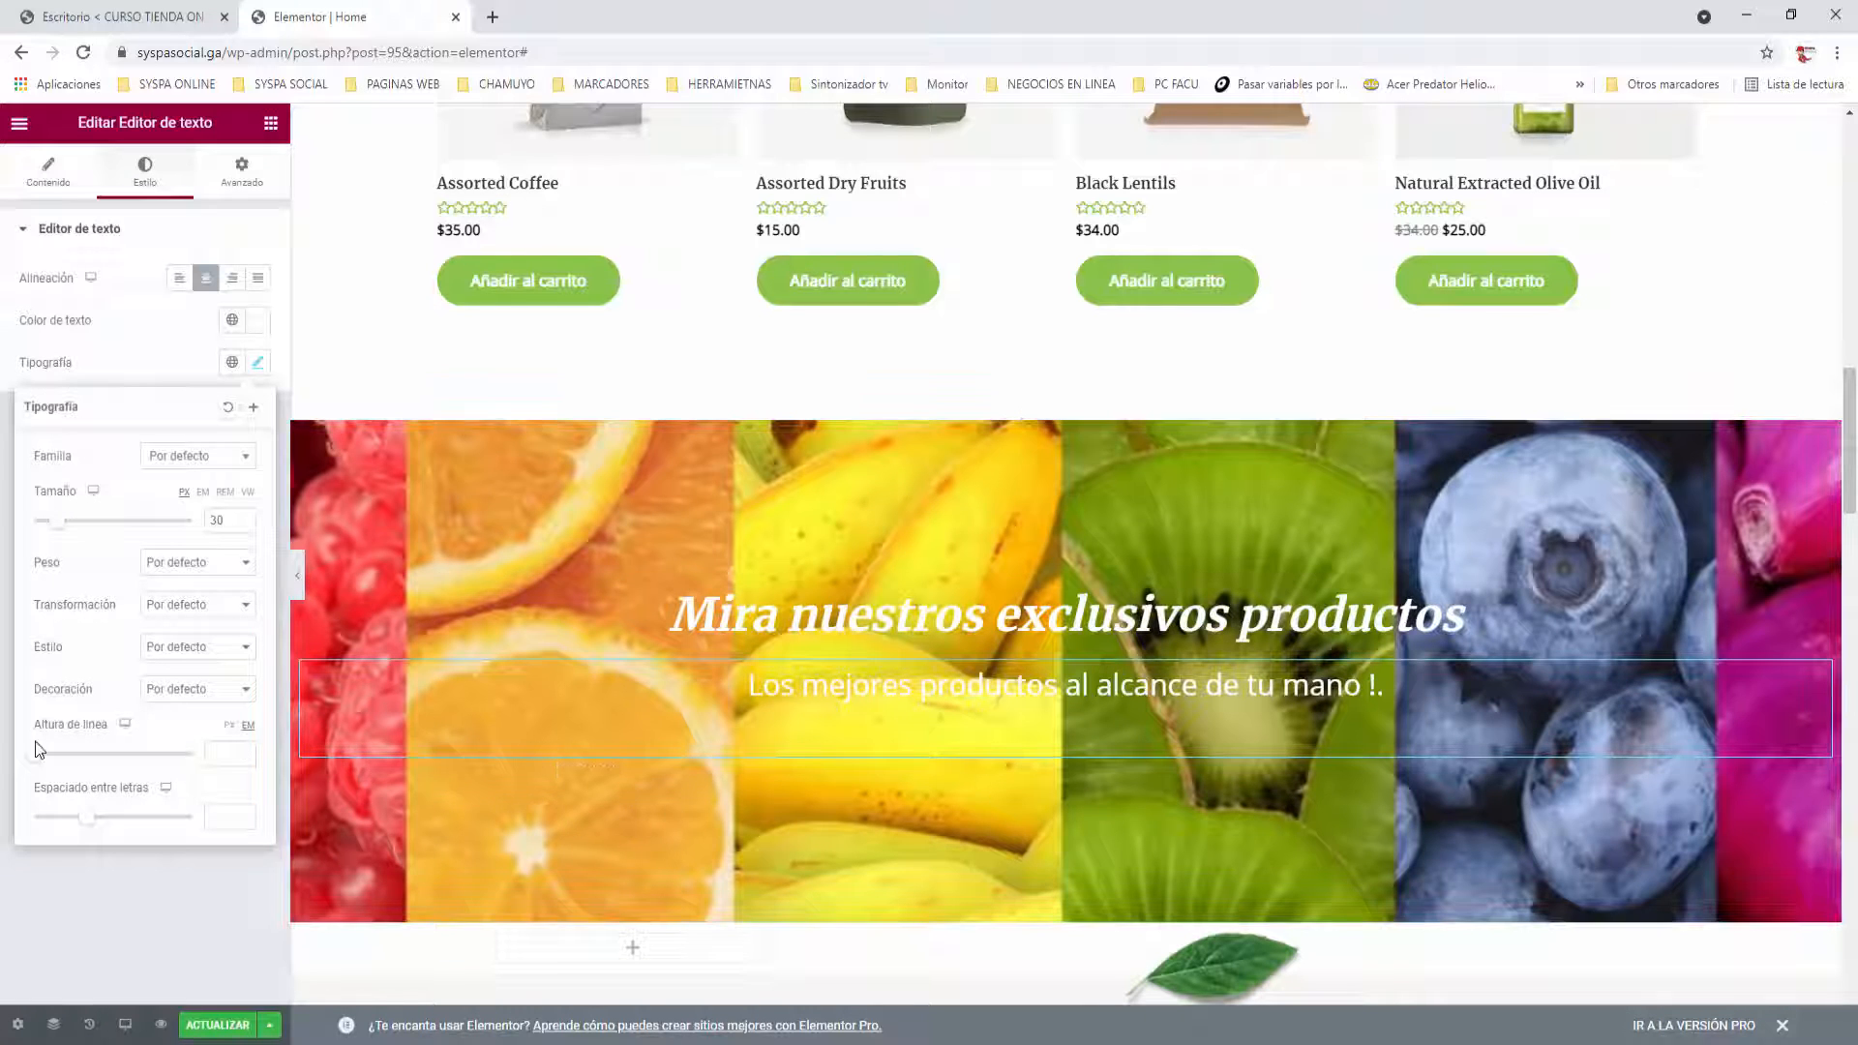
drag(37, 750, 39, 769)
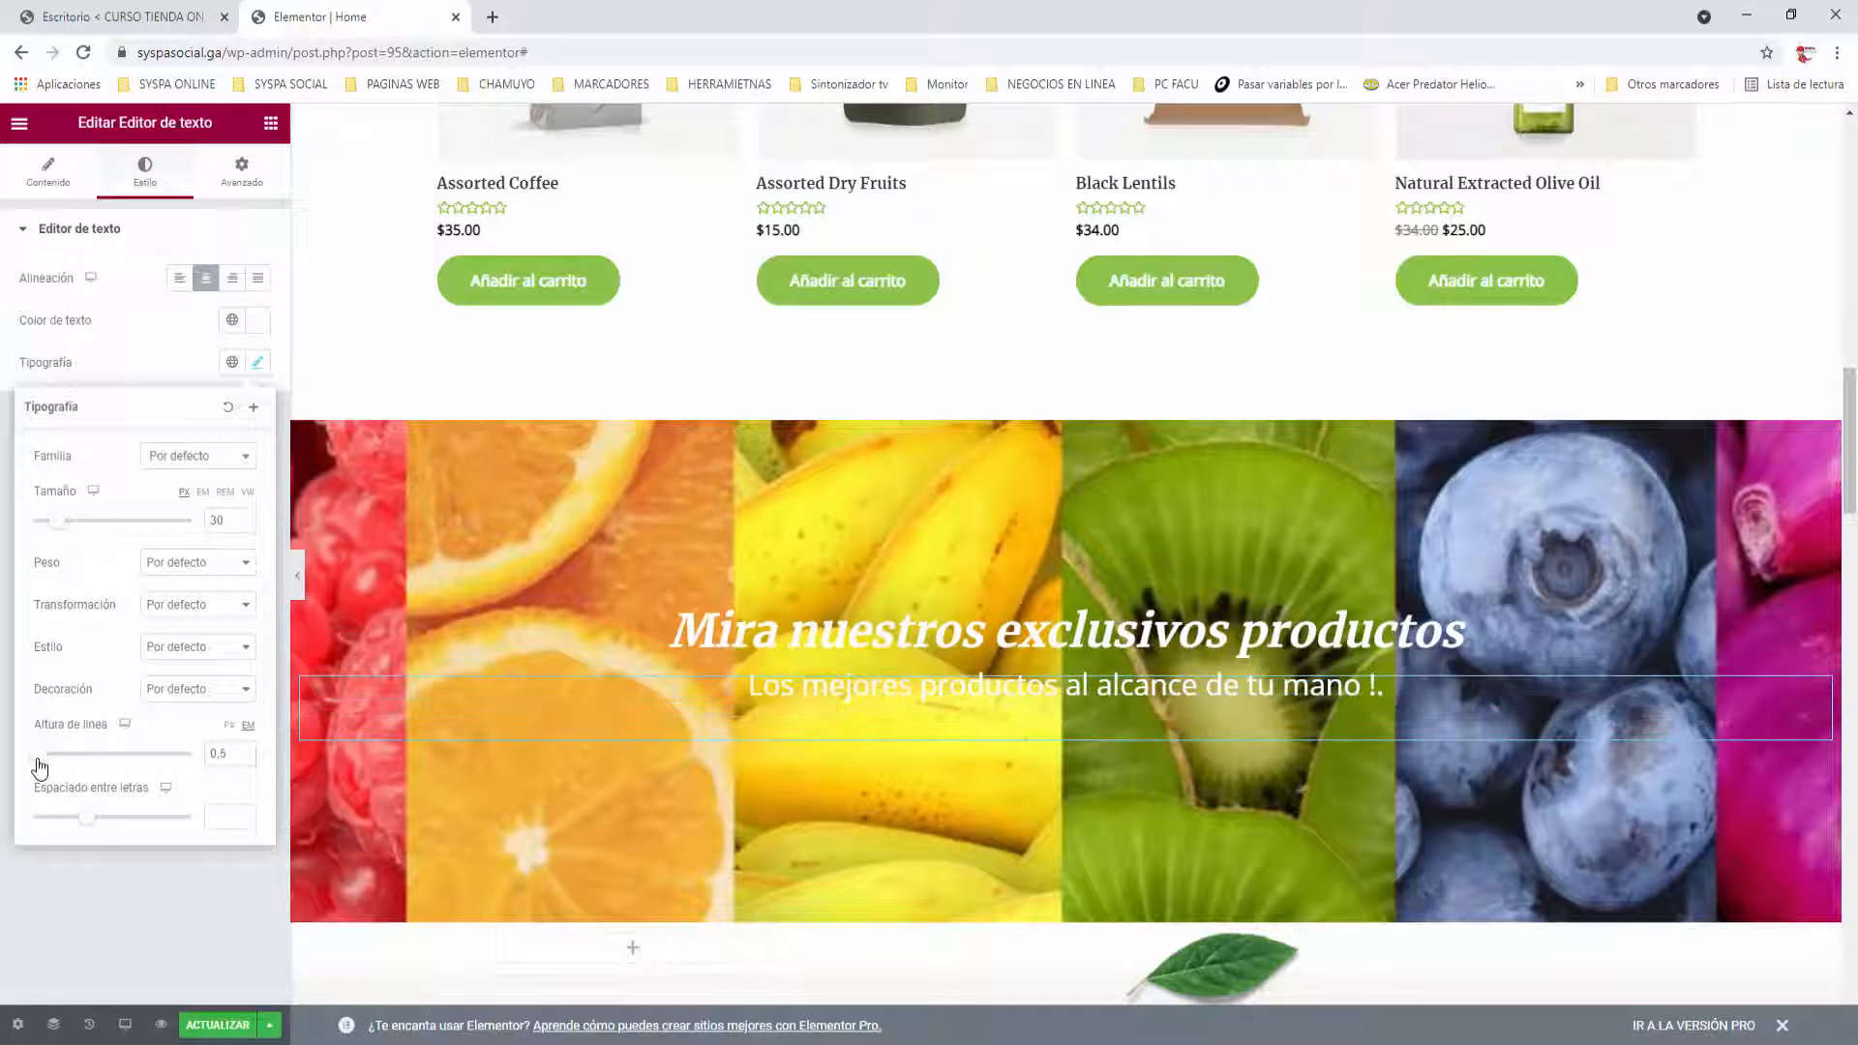
click(542, 741)
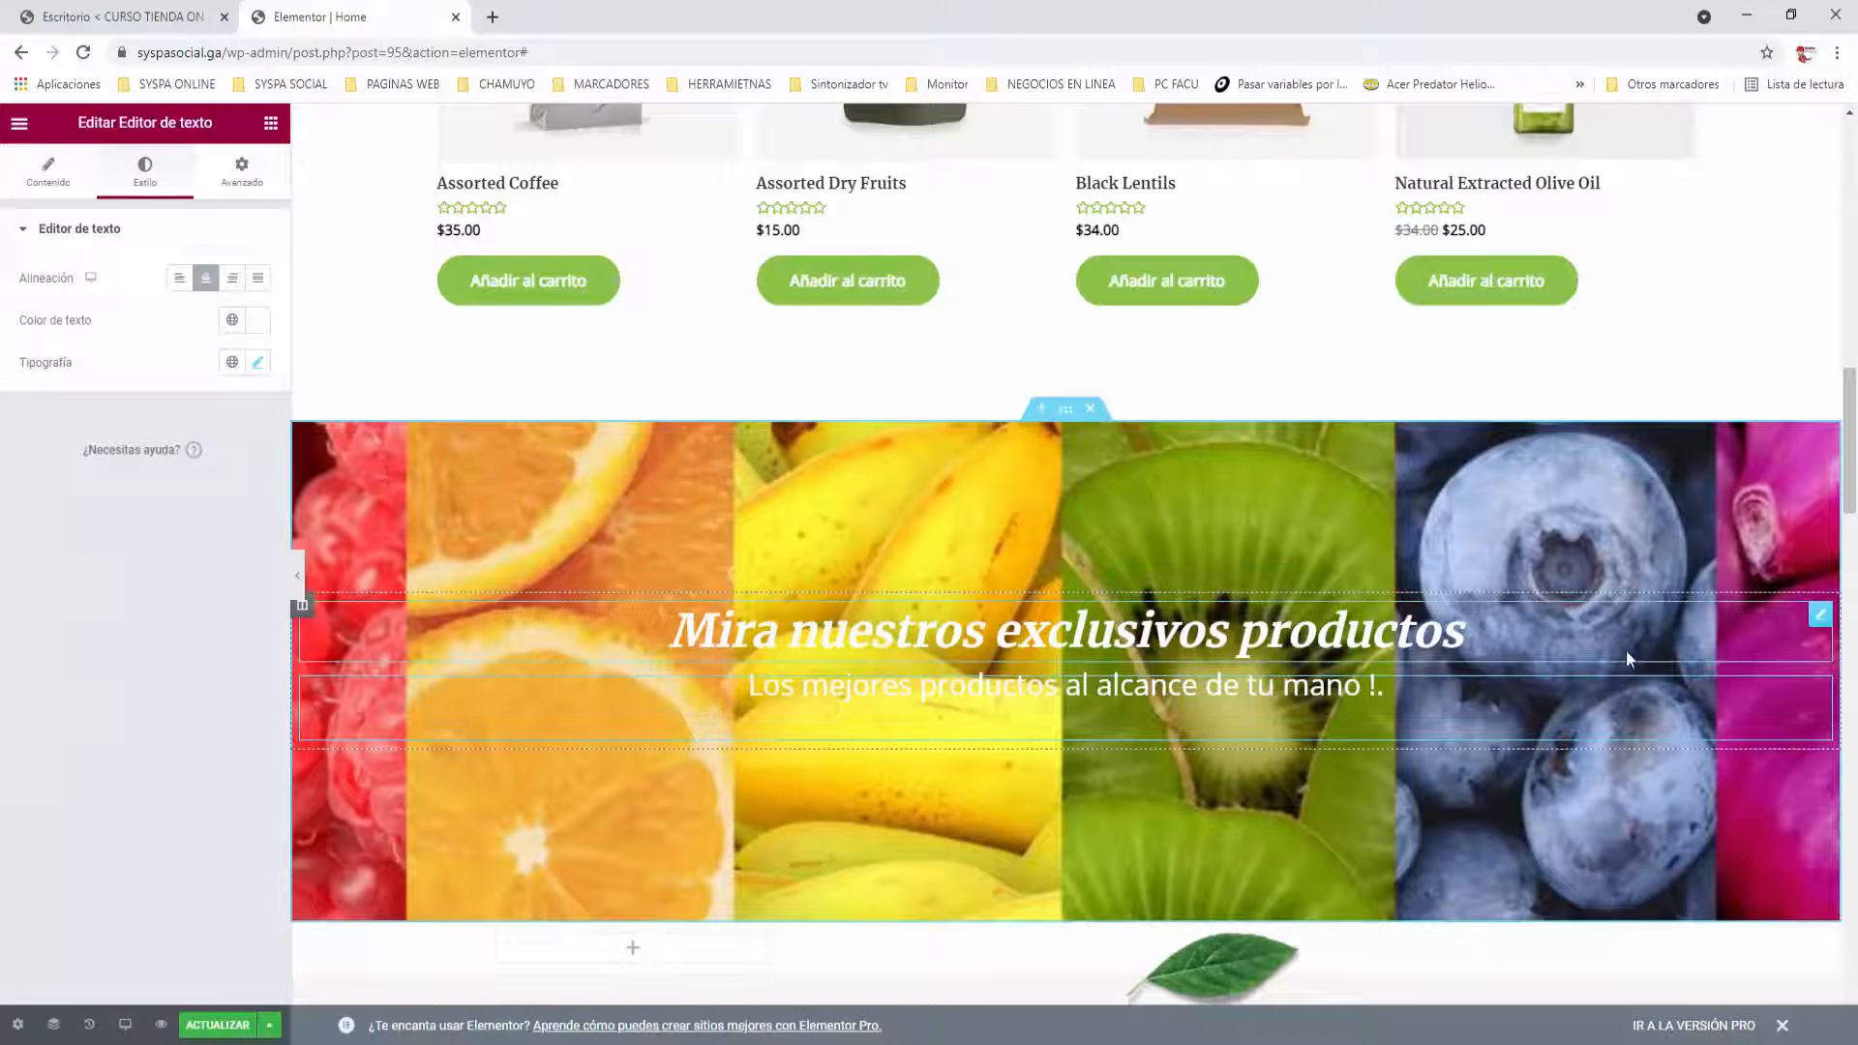
Set the line height of the "Mira nuestros exclusivos productos" heading to 2.2 em.
click(1815, 616)
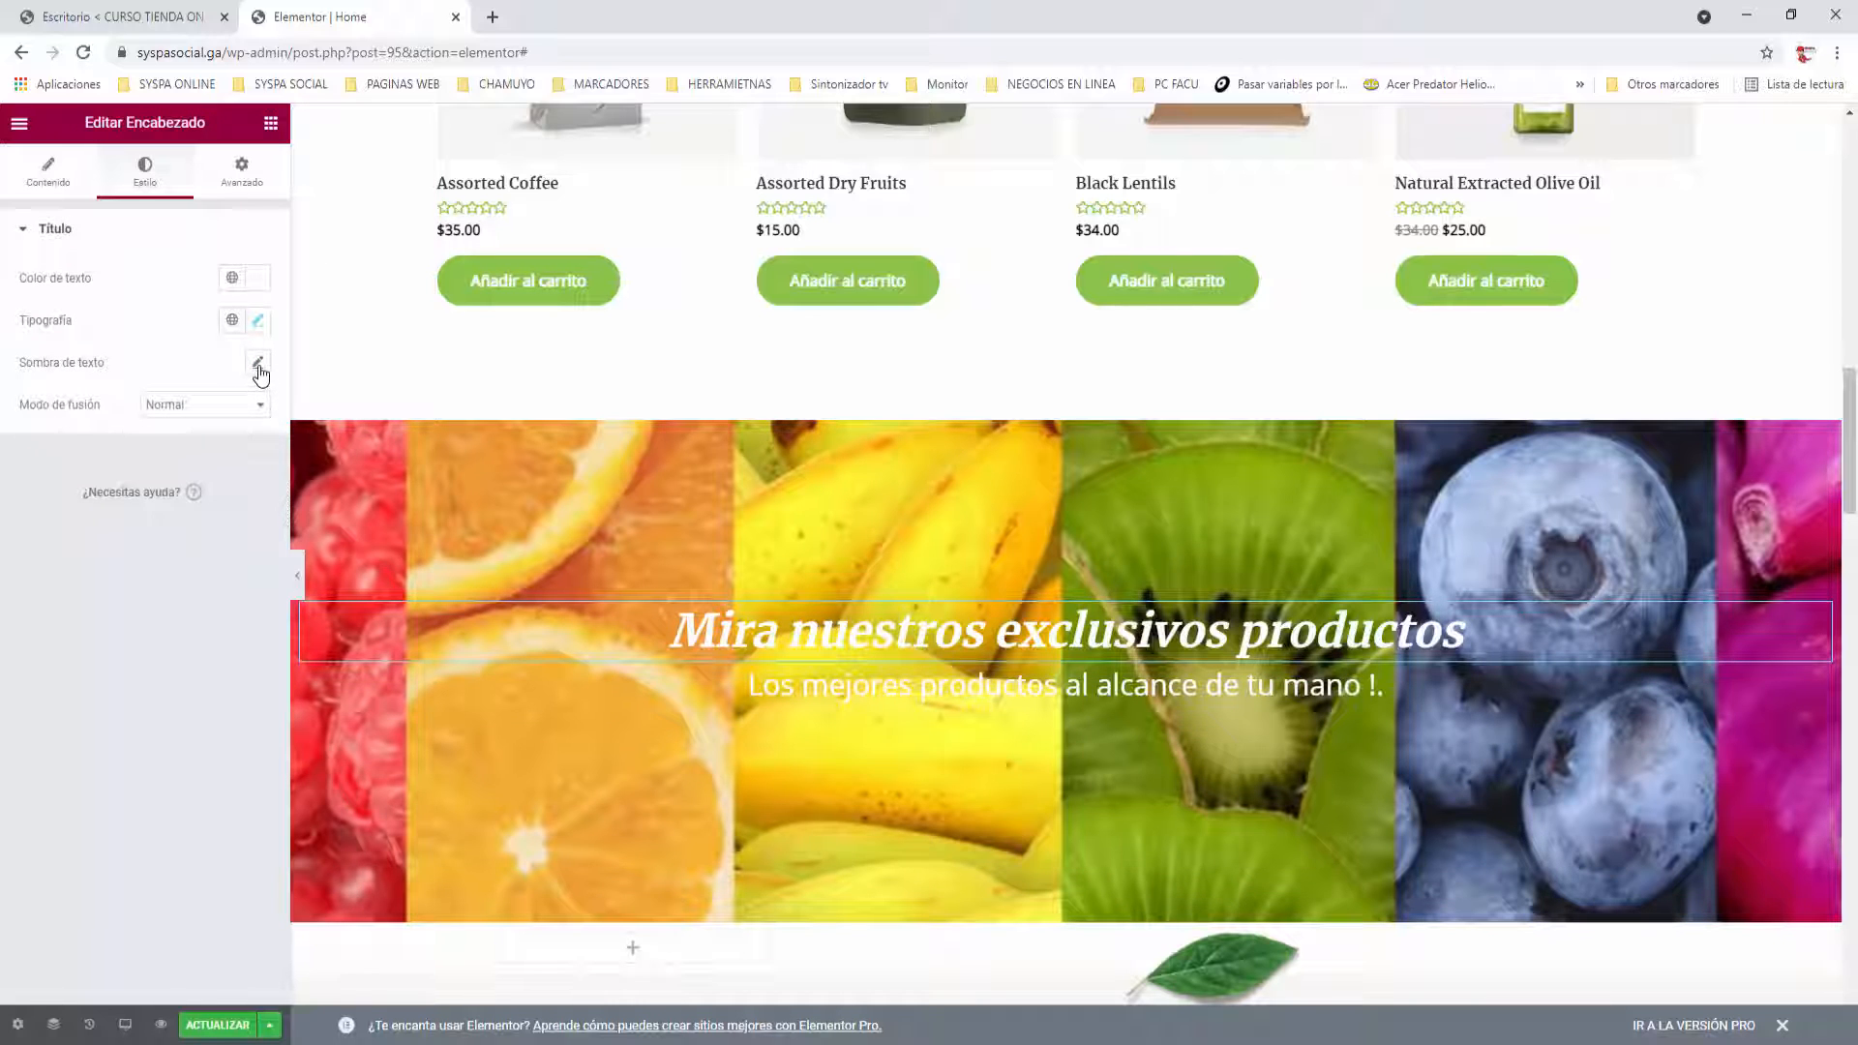
click(258, 319)
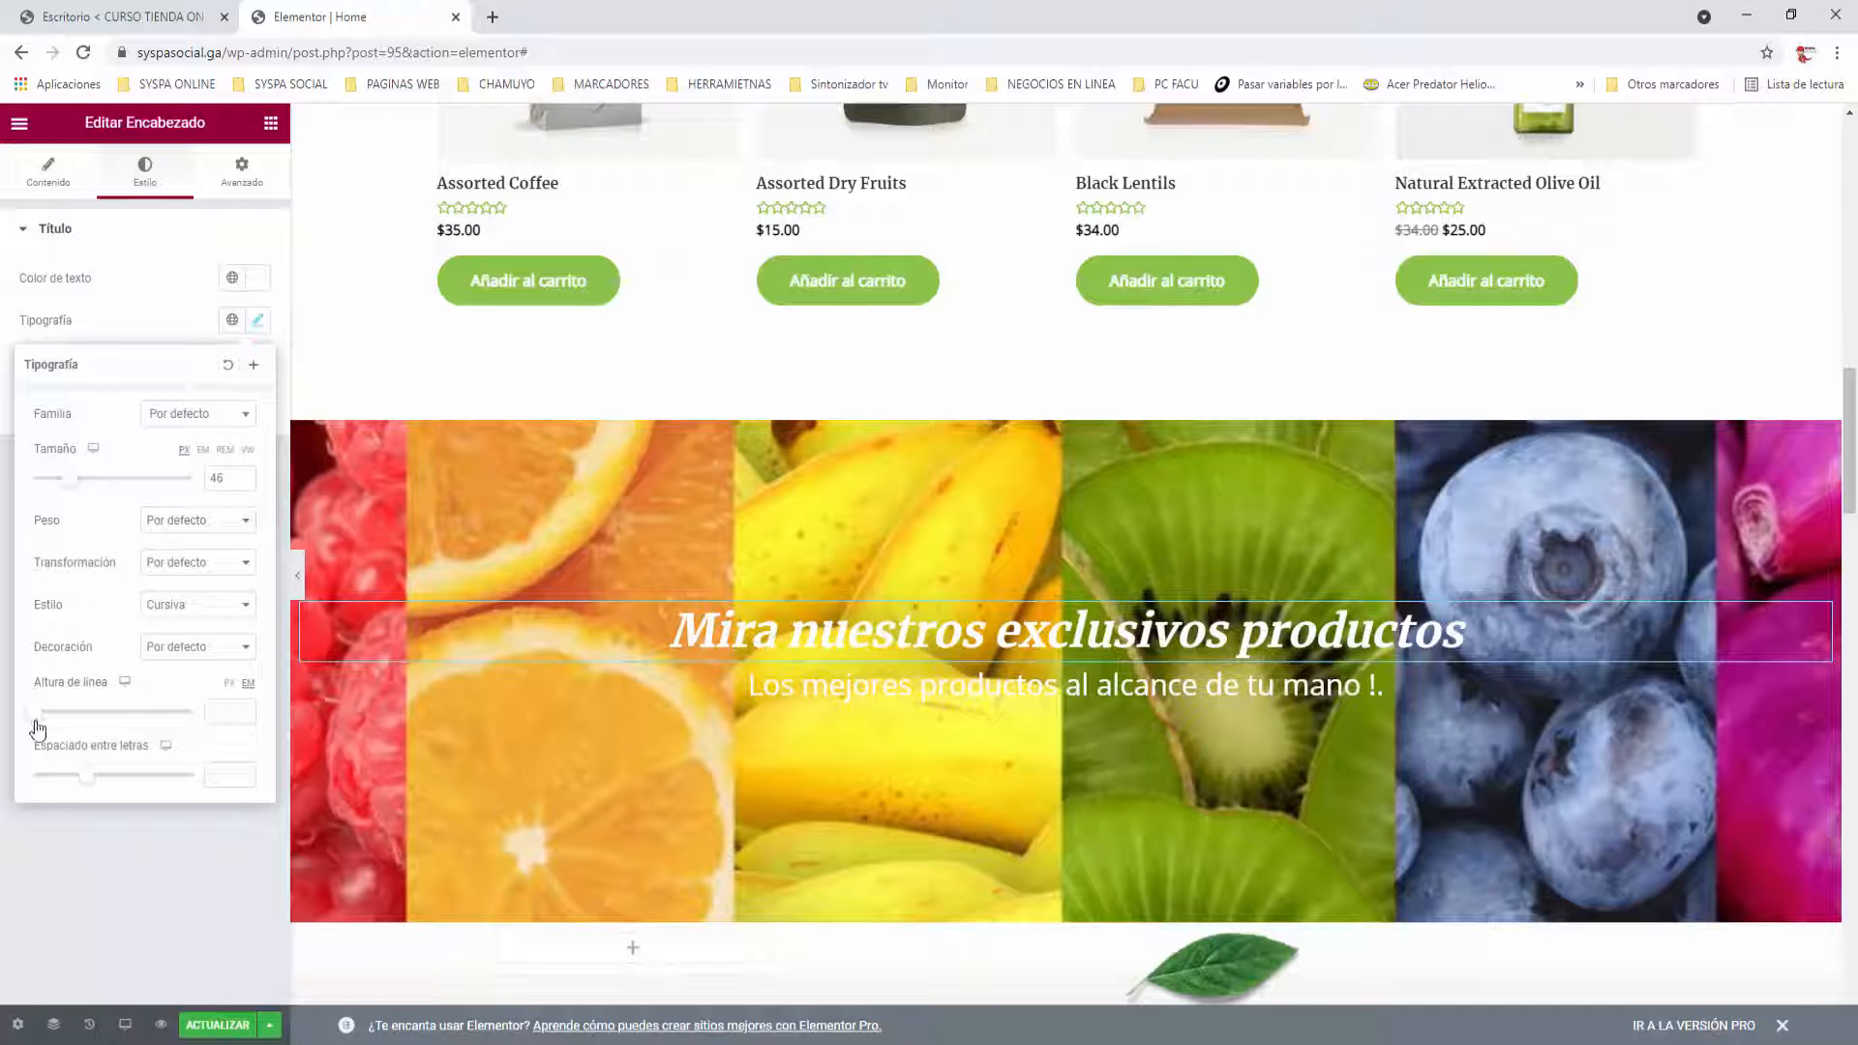
drag(39, 714, 75, 717)
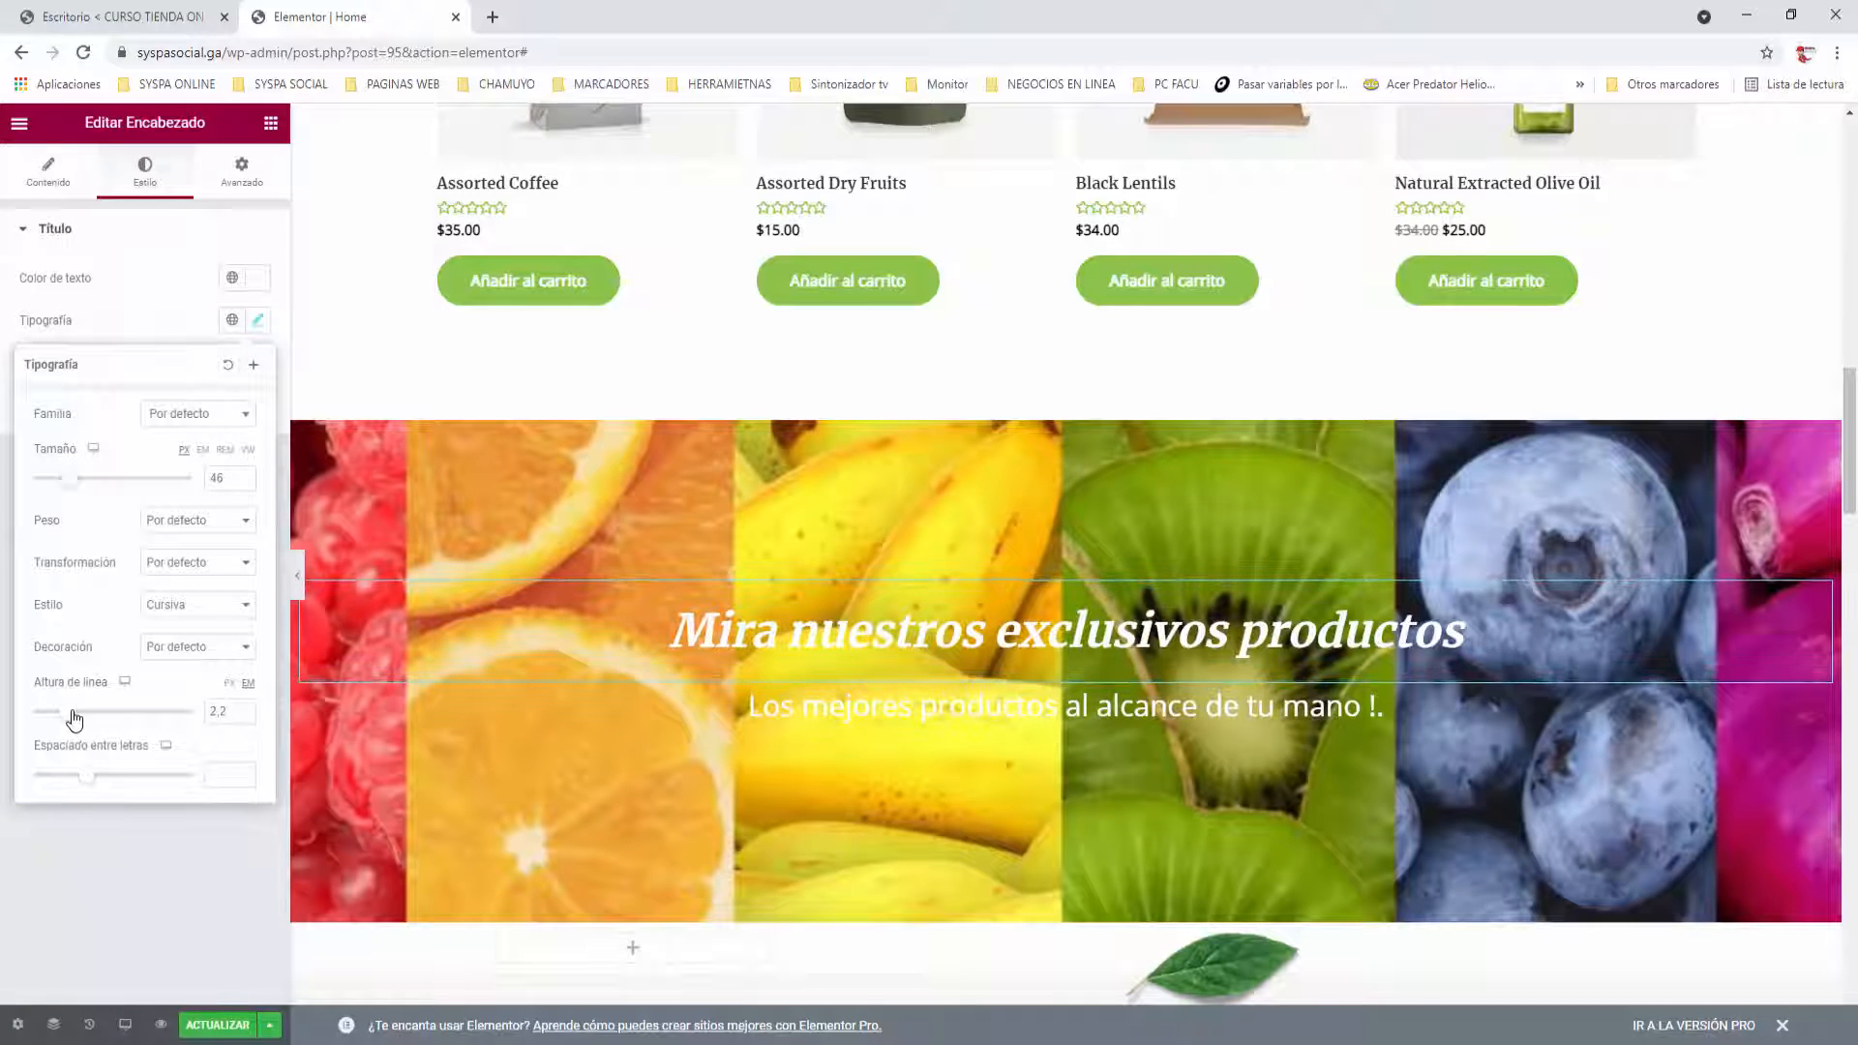
click(257, 858)
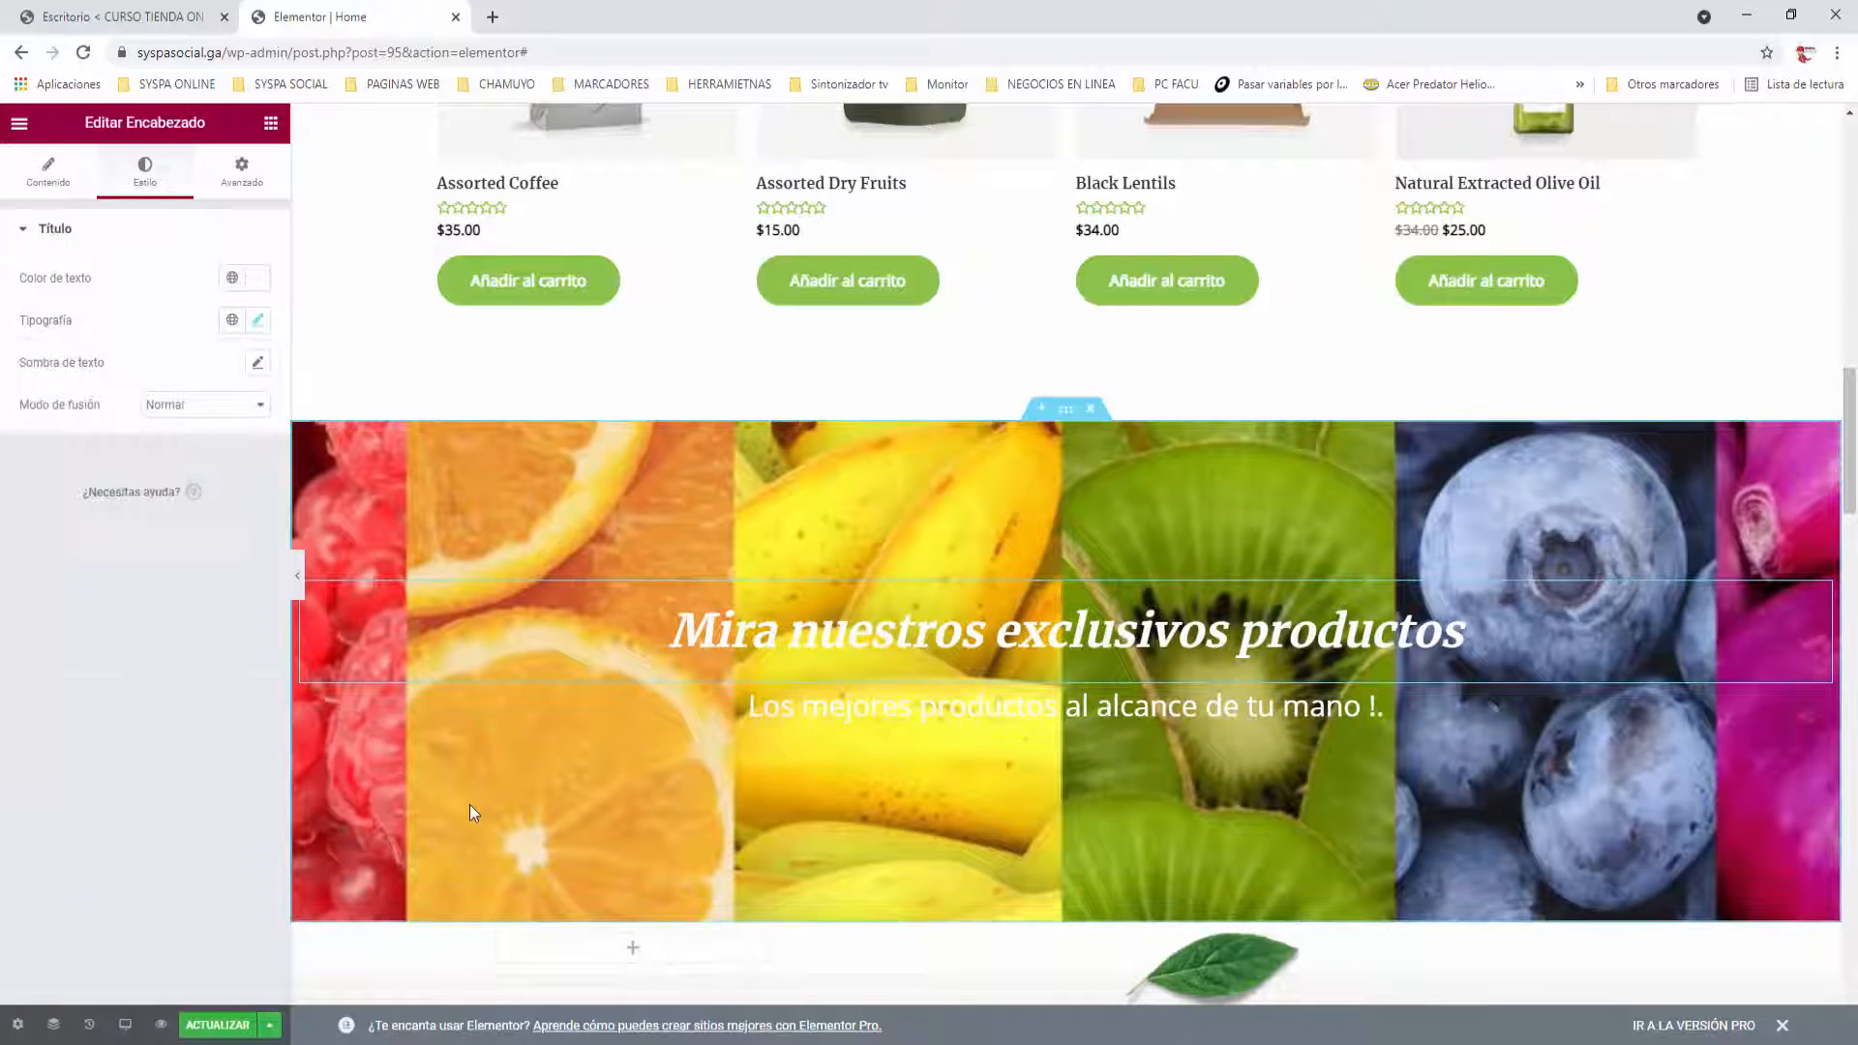
Add a Botón widget below the paragraph in the fruit section and centre it.
click(273, 127)
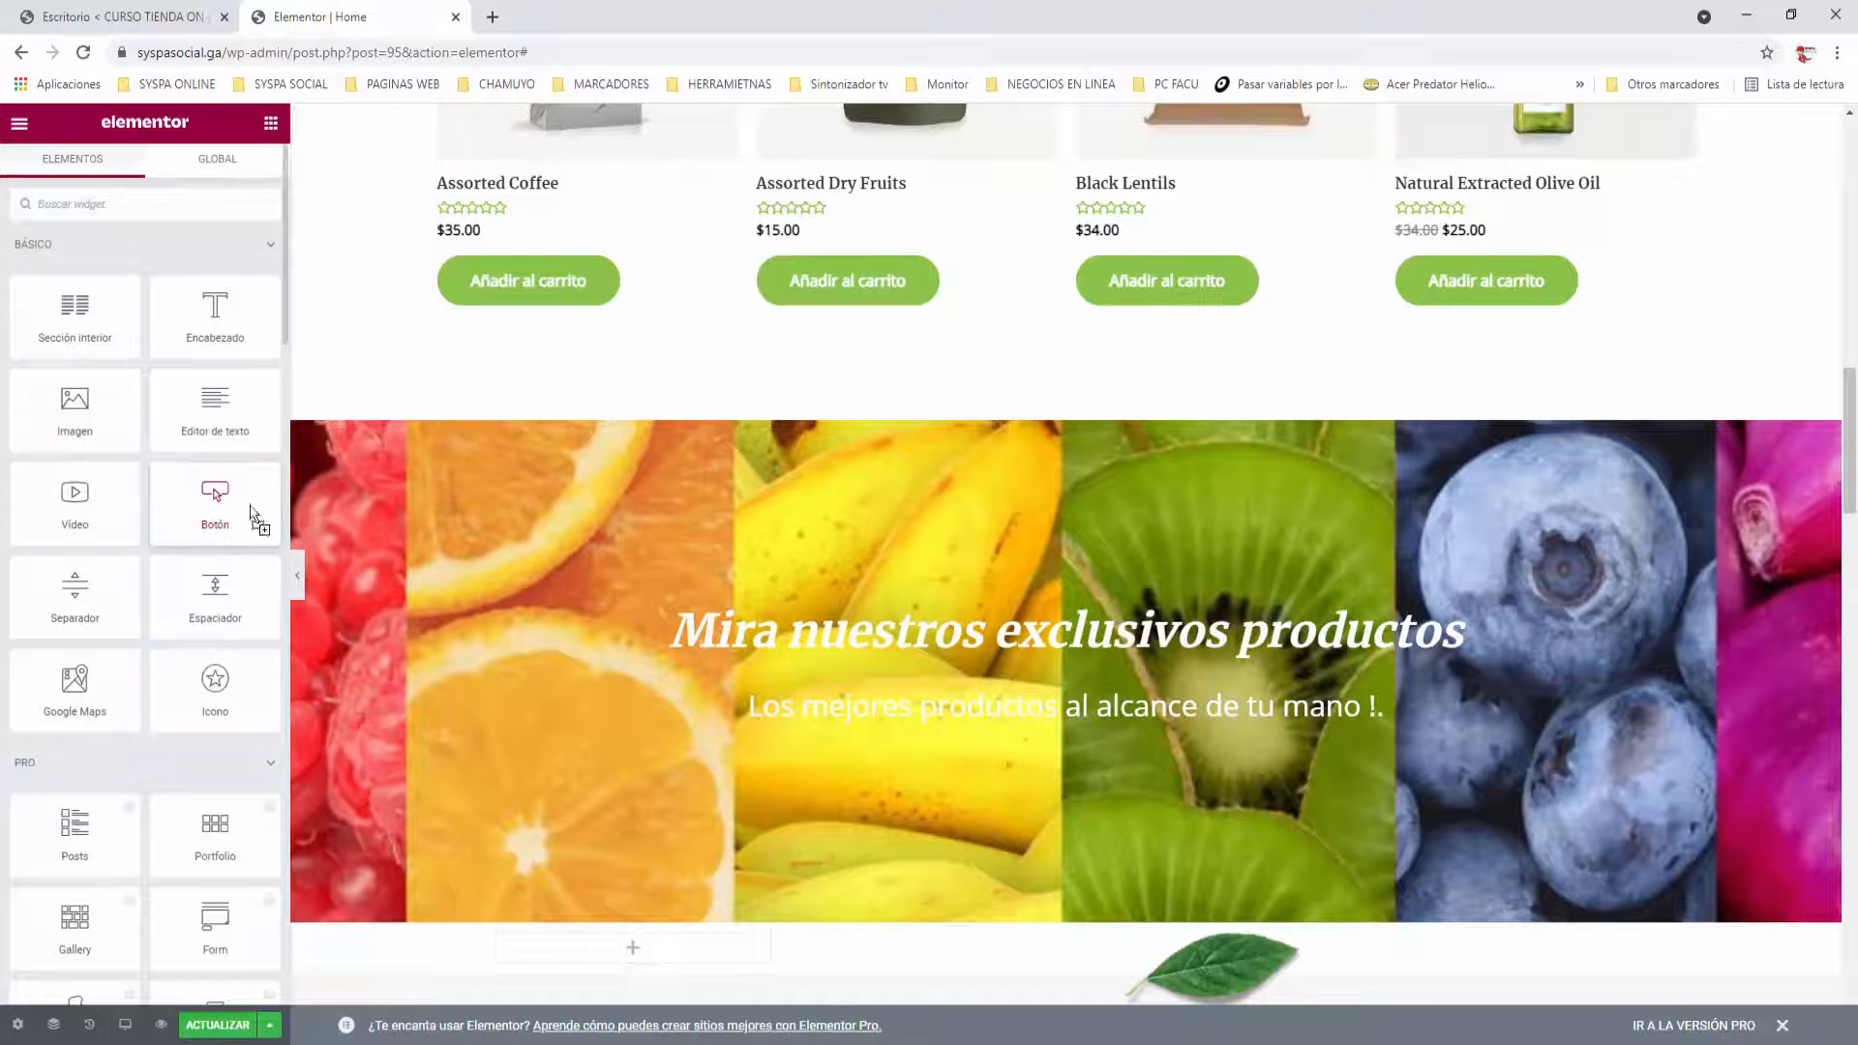
drag(249, 513, 1119, 756)
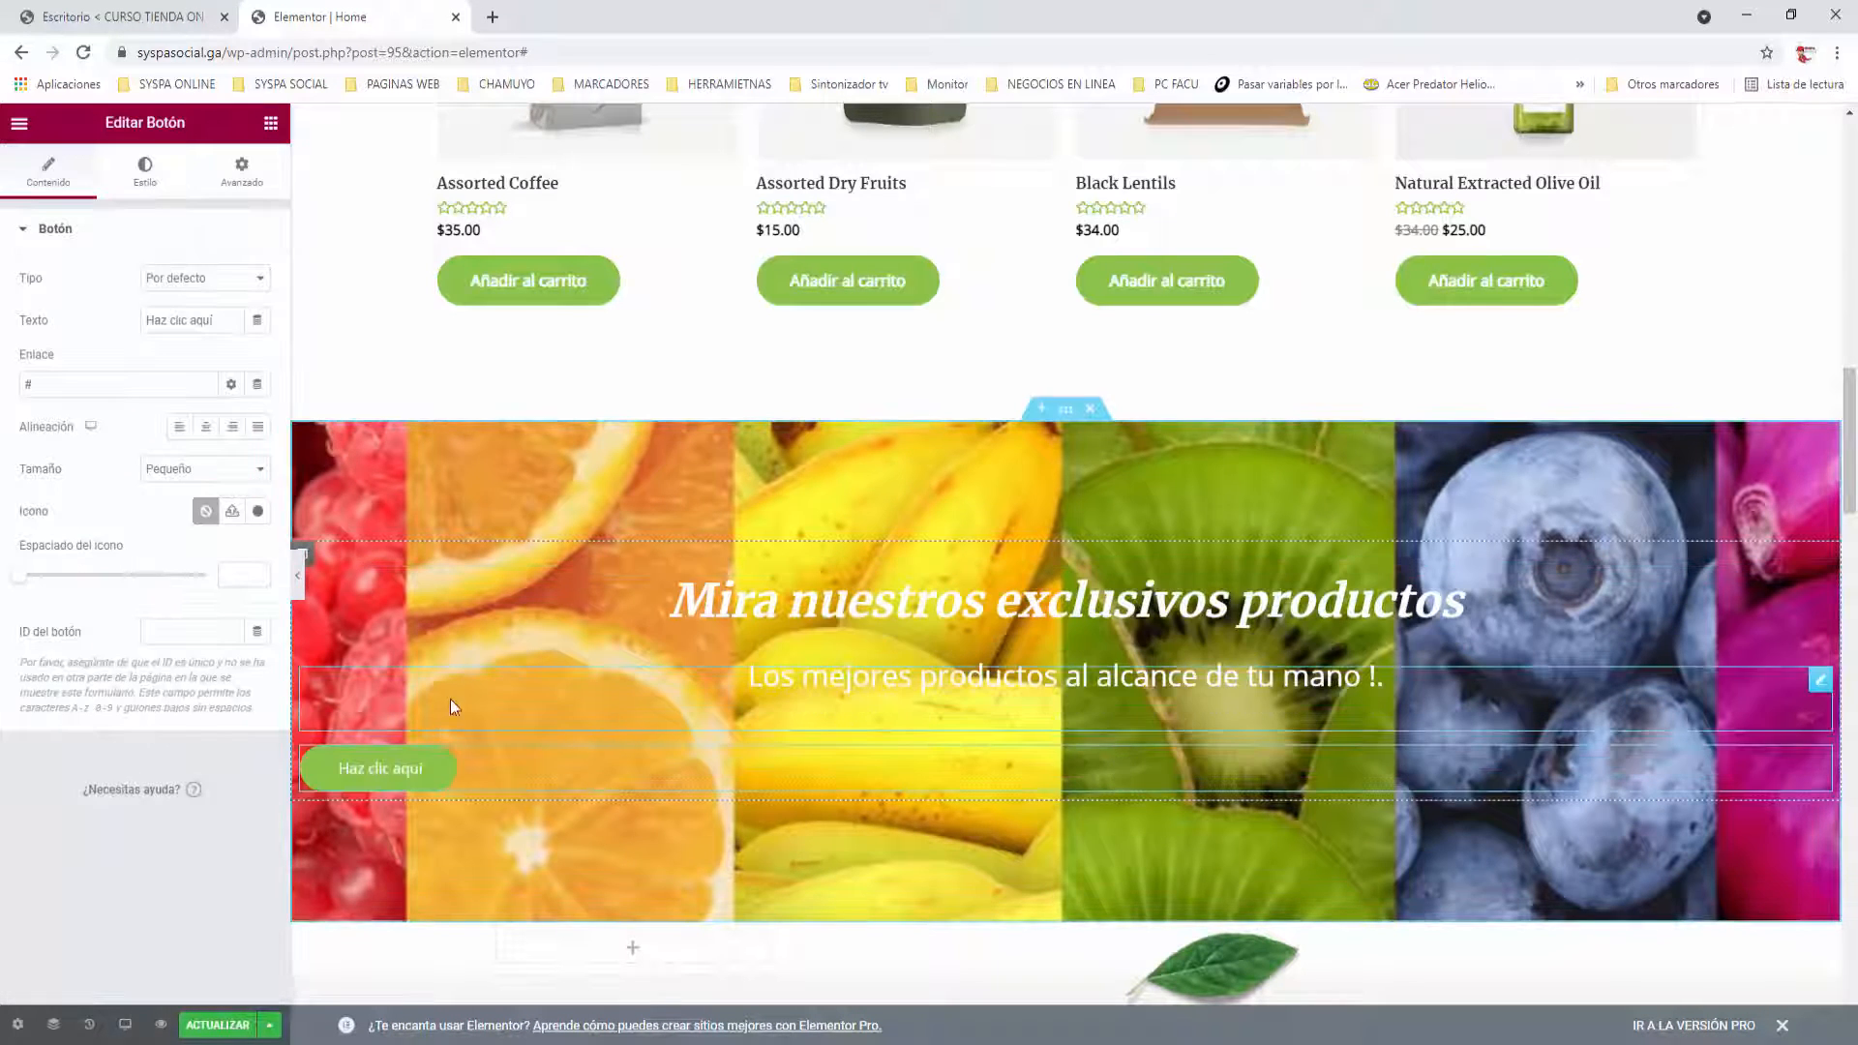
click(206, 427)
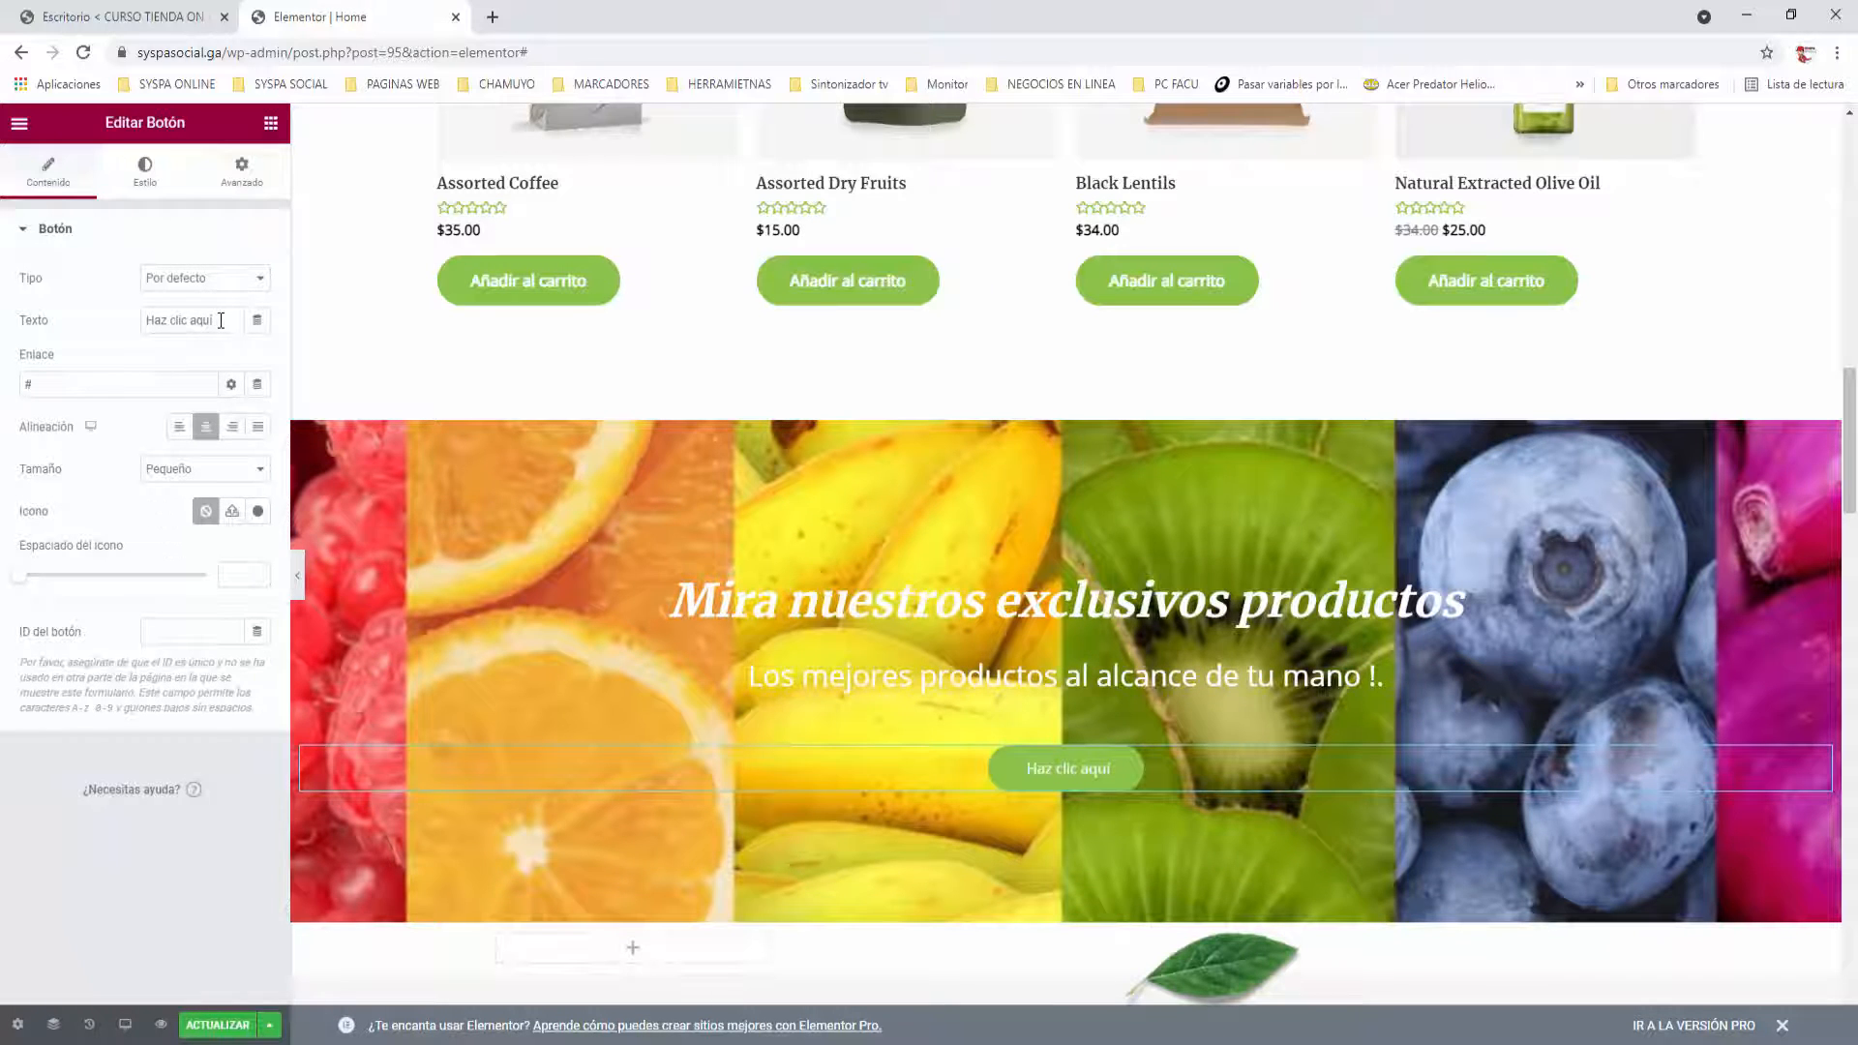
Set the button's text to "Compra ya !" and open the icon library for its icon.
drag(215, 321, 69, 303)
text(Compra ya !)
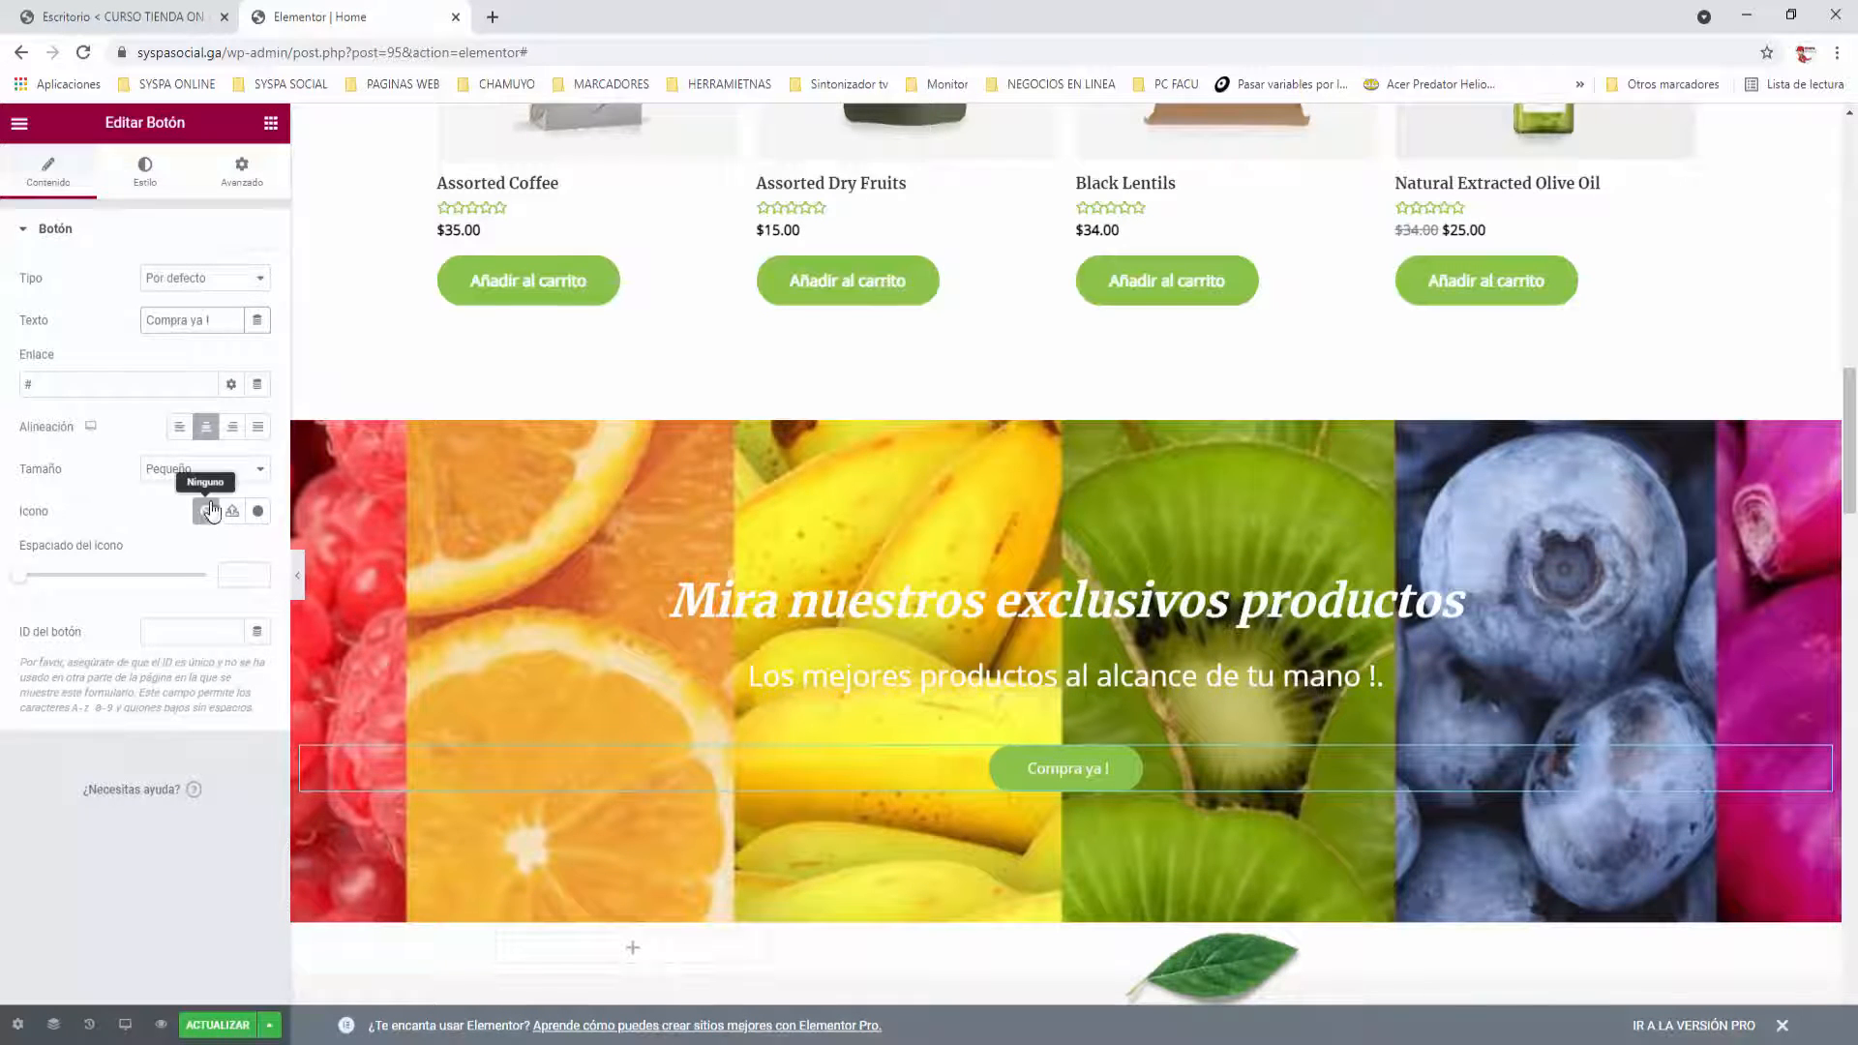
click(257, 511)
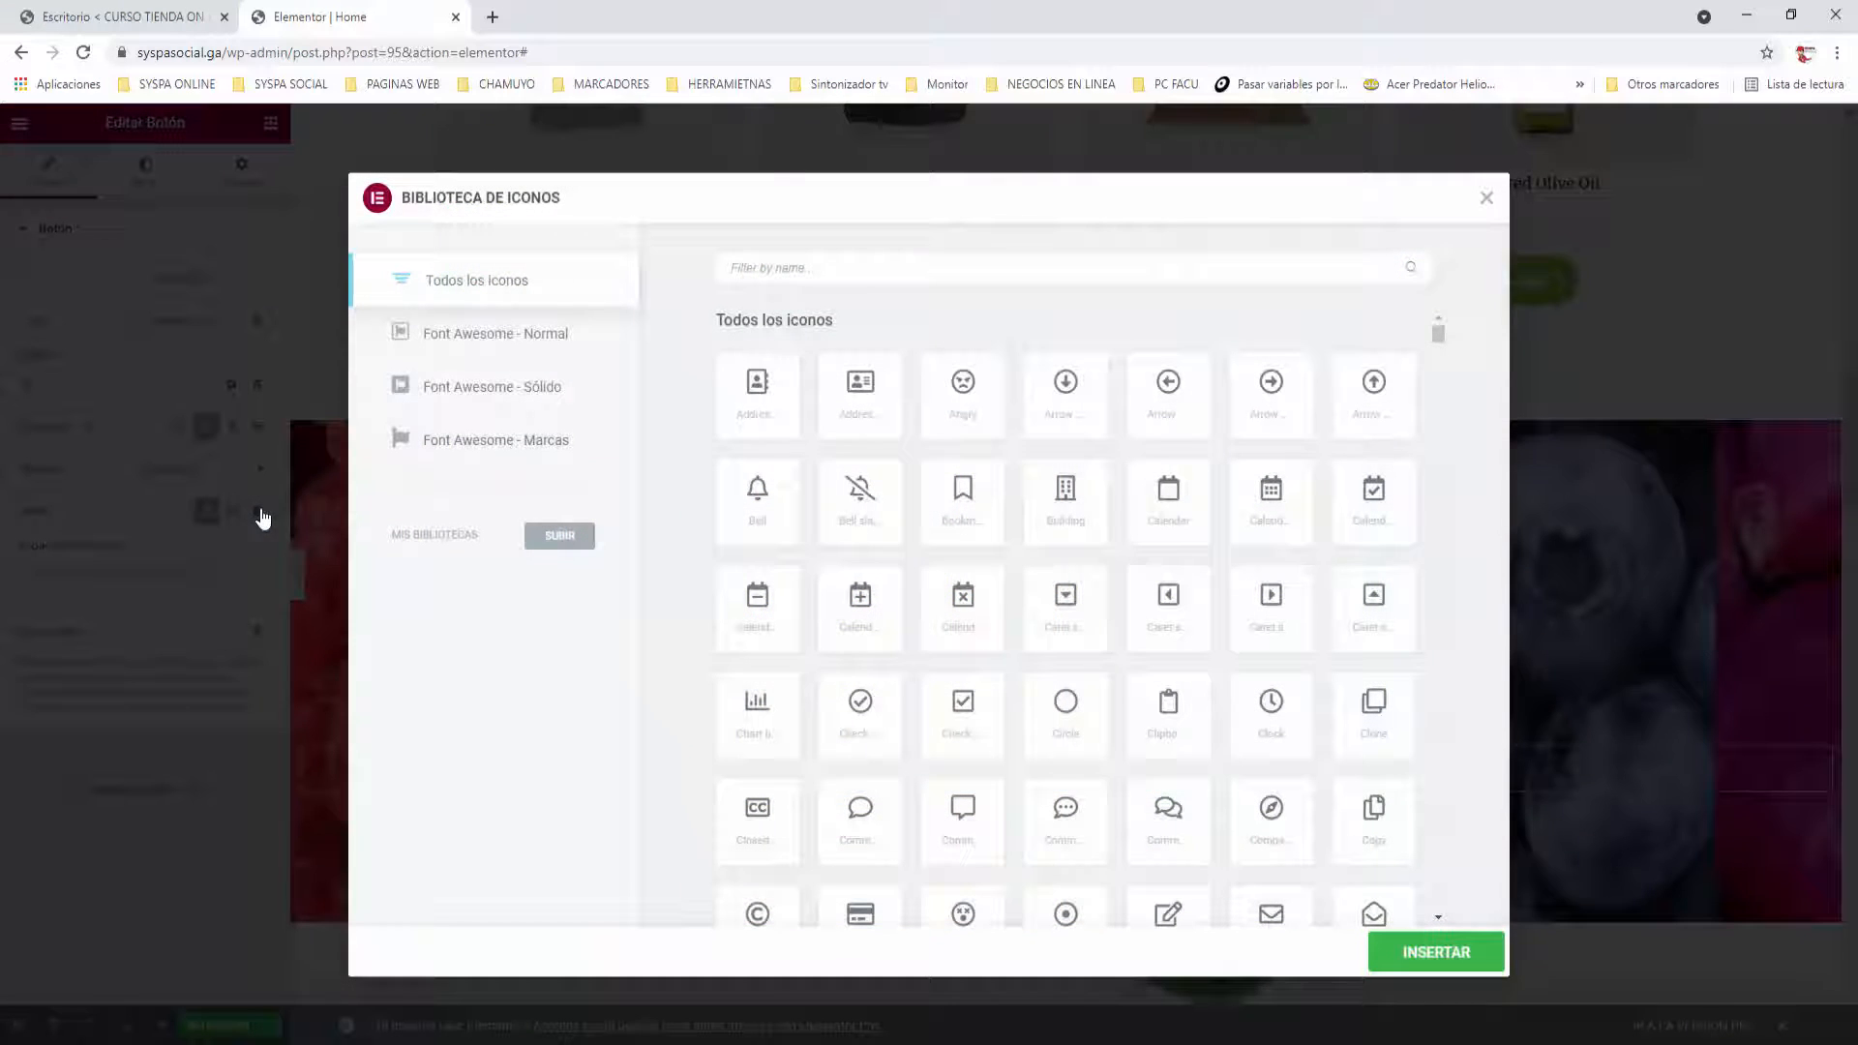
Search the icon library for "fruta" and "buy", and clear the search filter.
click(808, 266)
text(fruta)
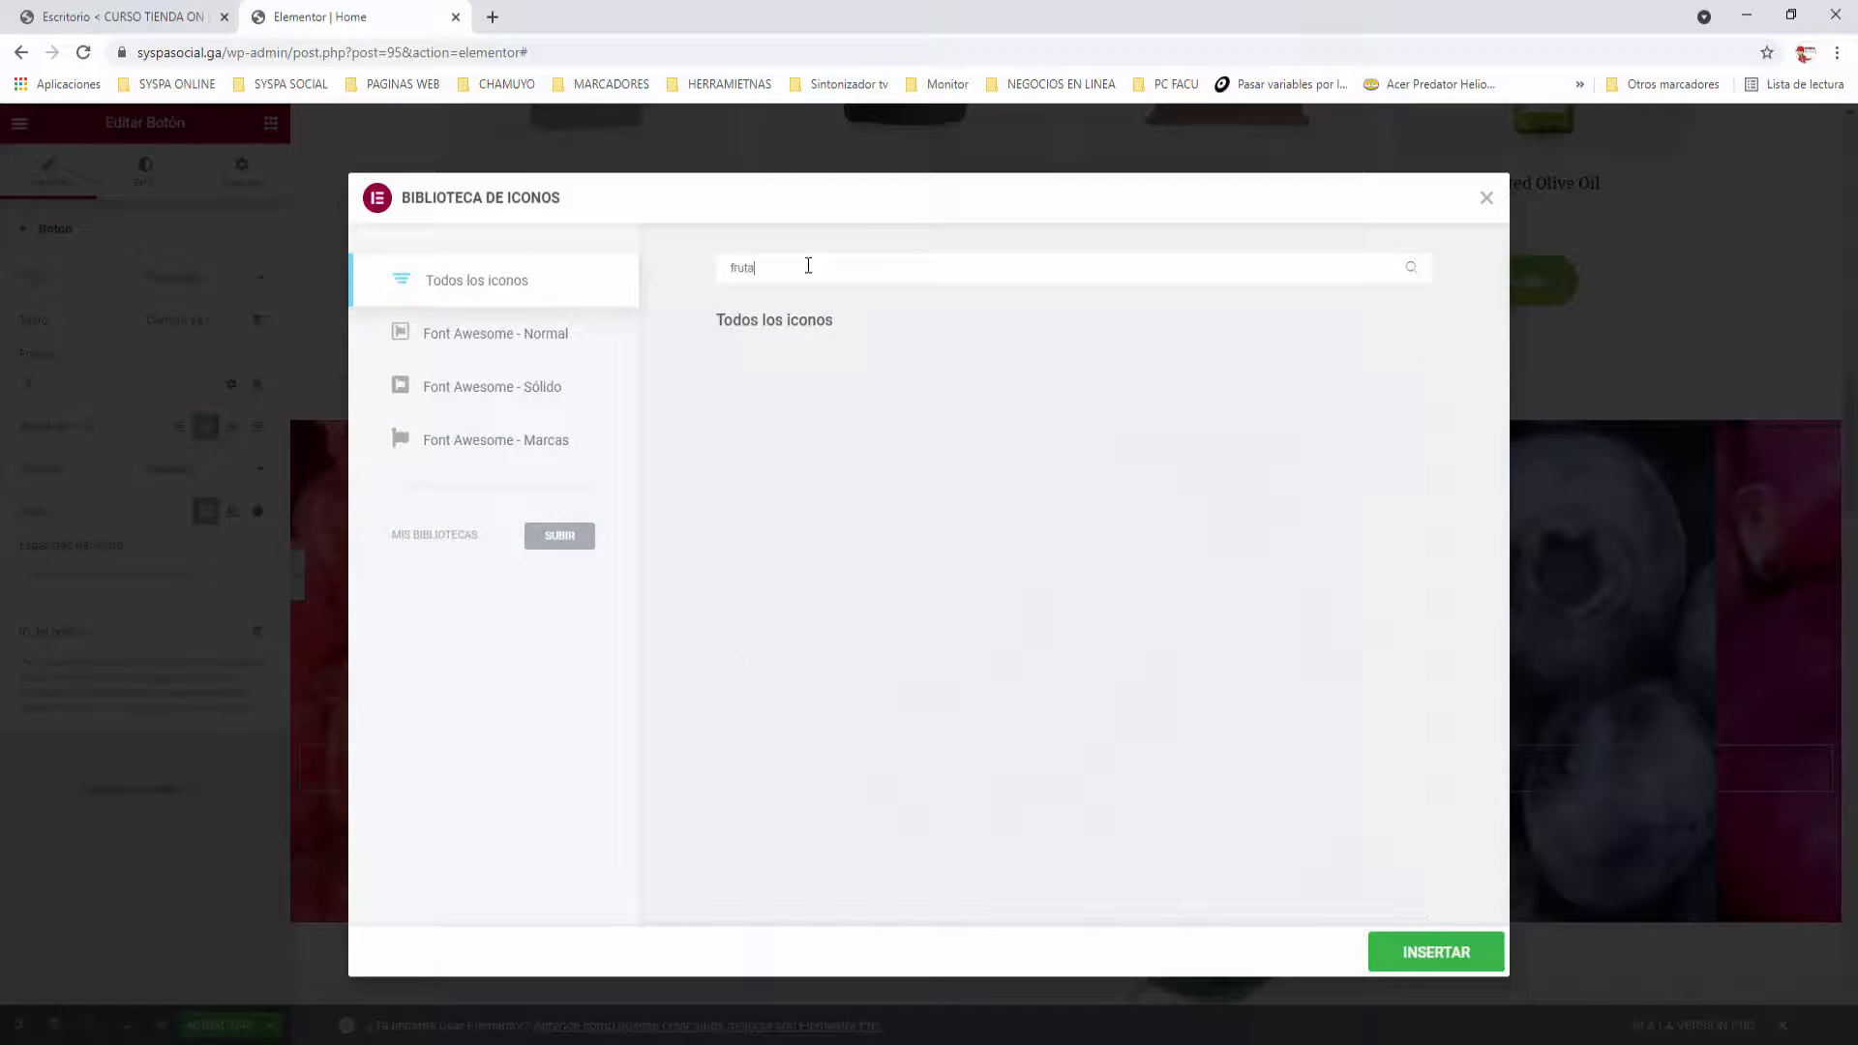
key(BackSpace)
key(BackSpace)
key(BackSpace)
key(BackSpace)
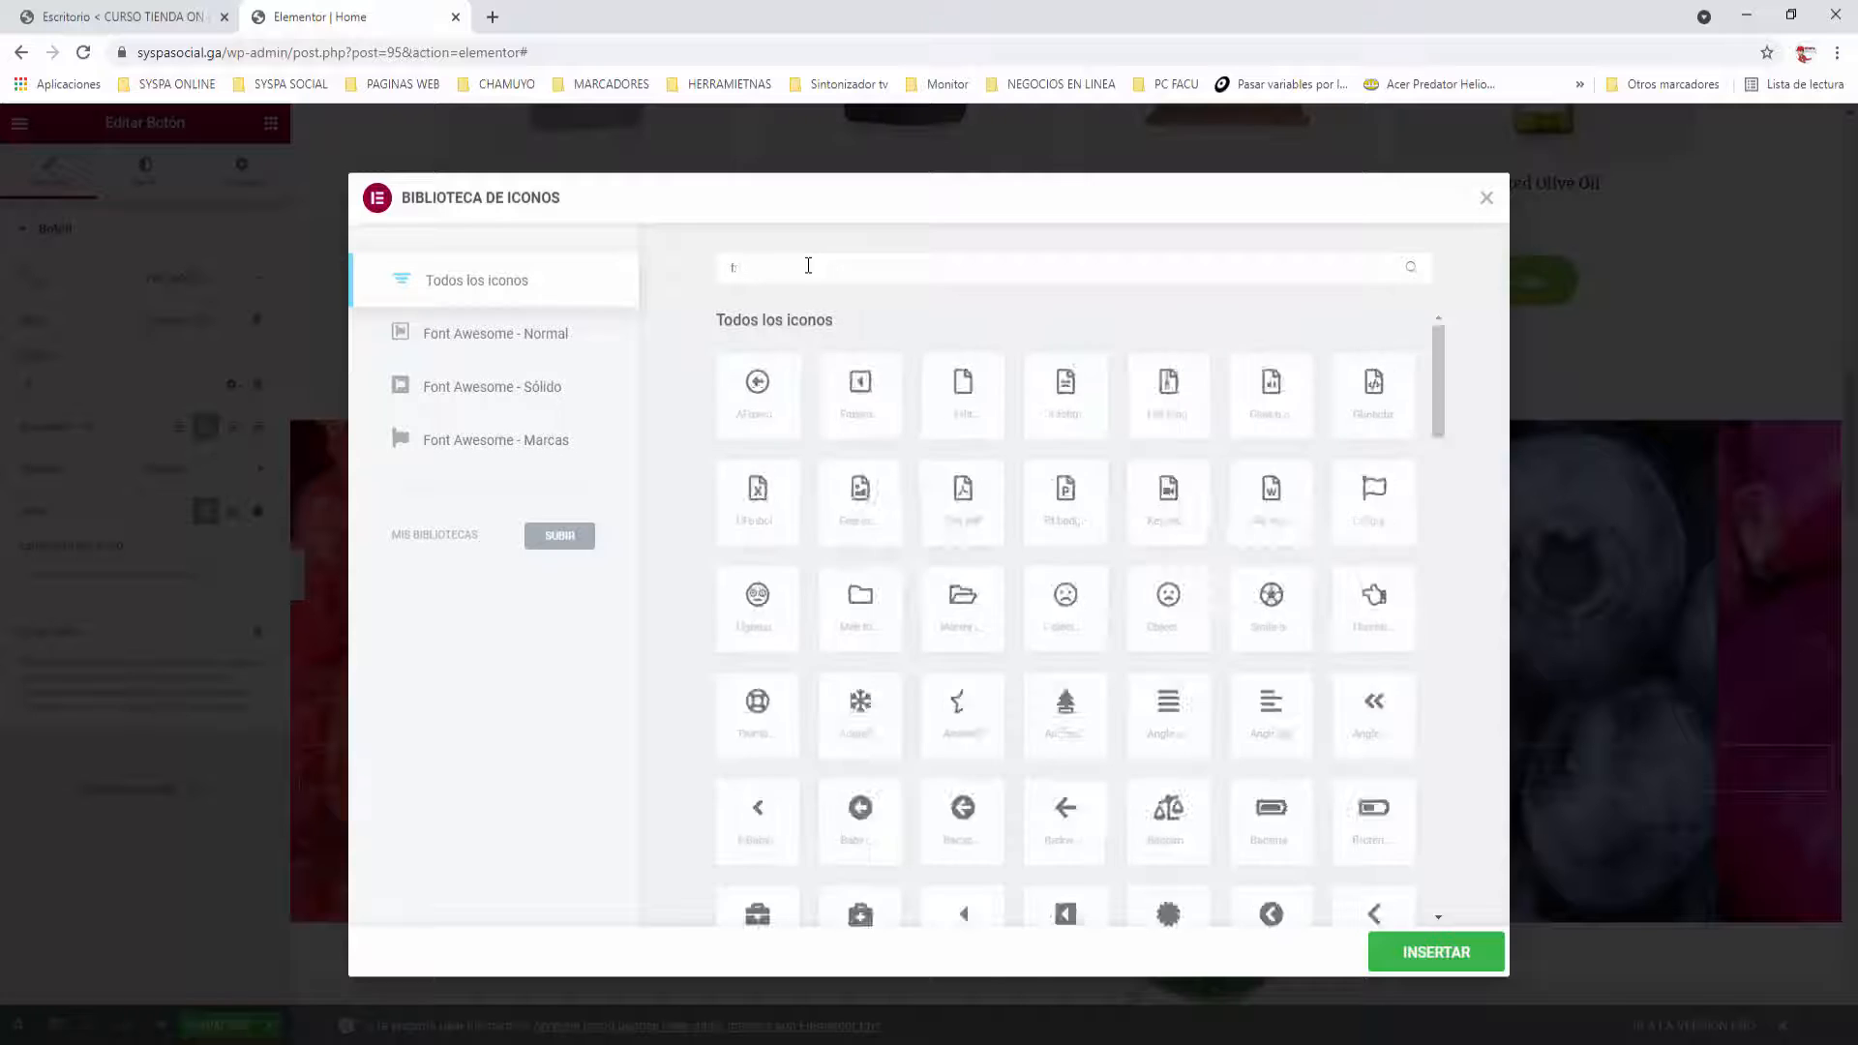
text(buy)
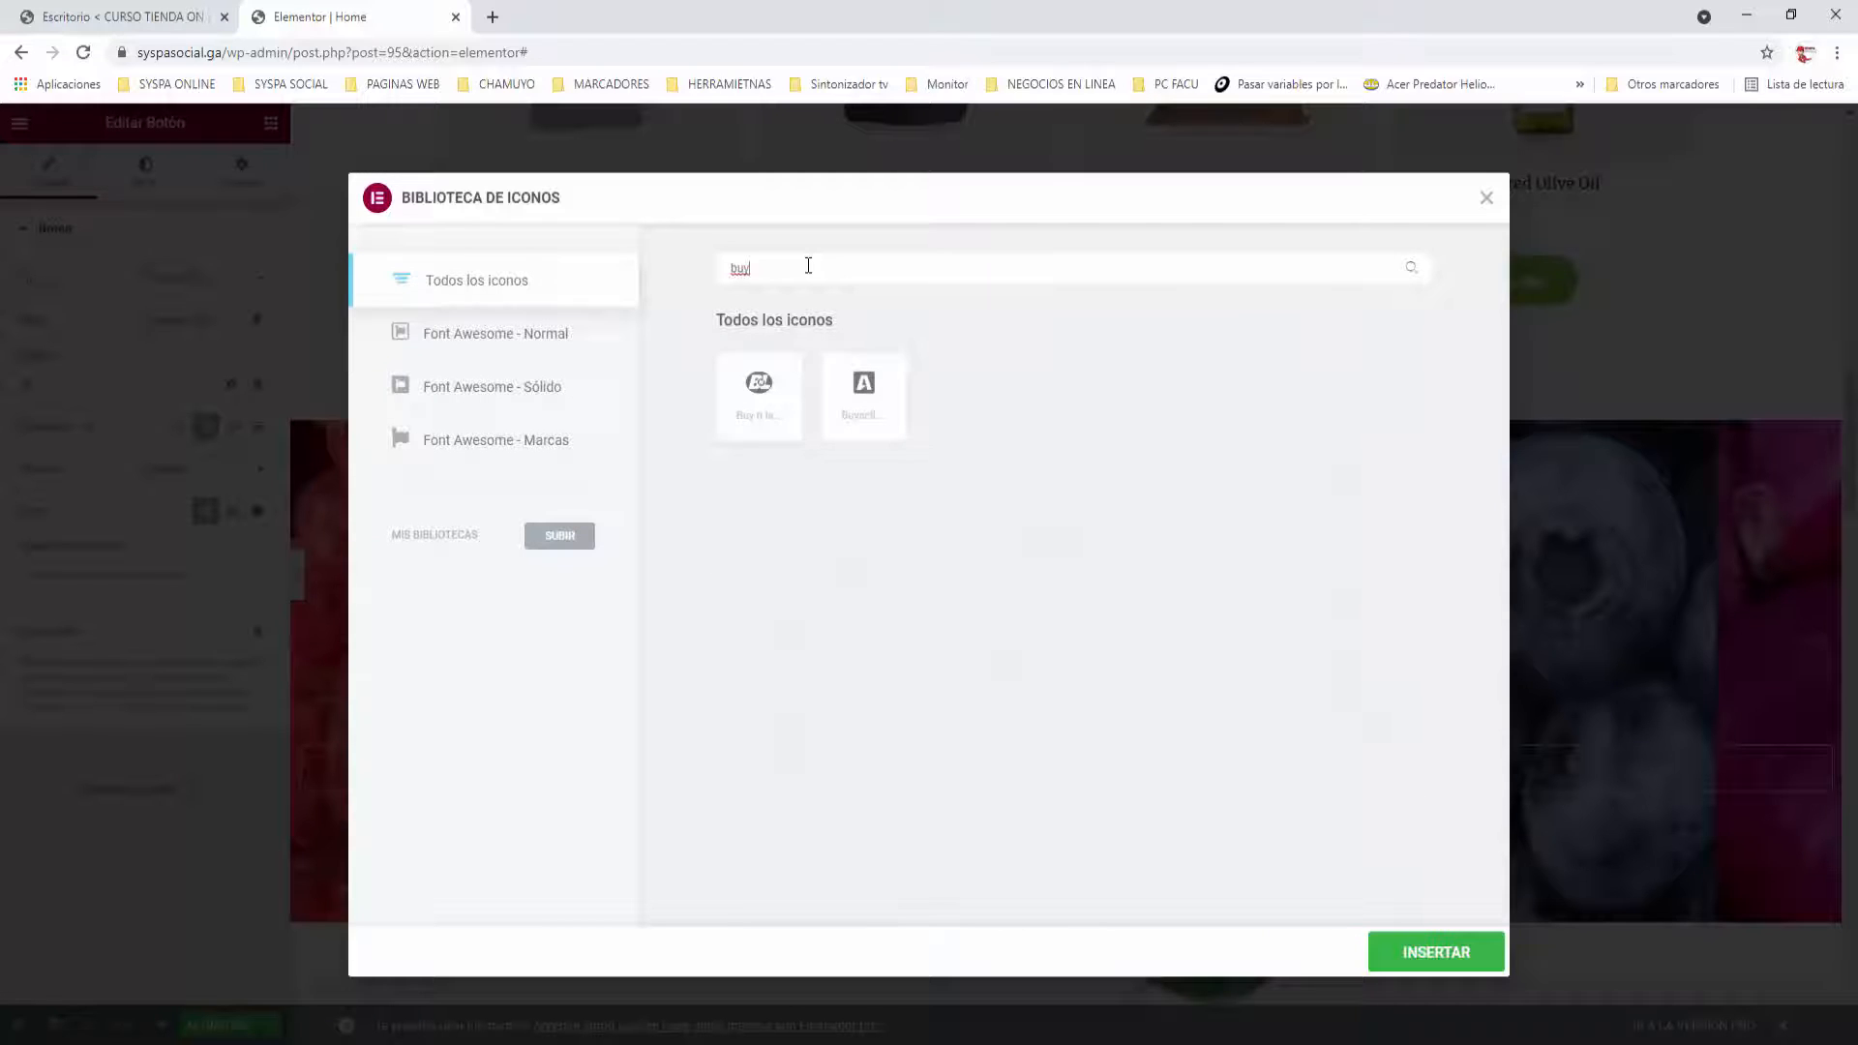
key(BackSpace)
key(BackSpace)
key(BackSpace)
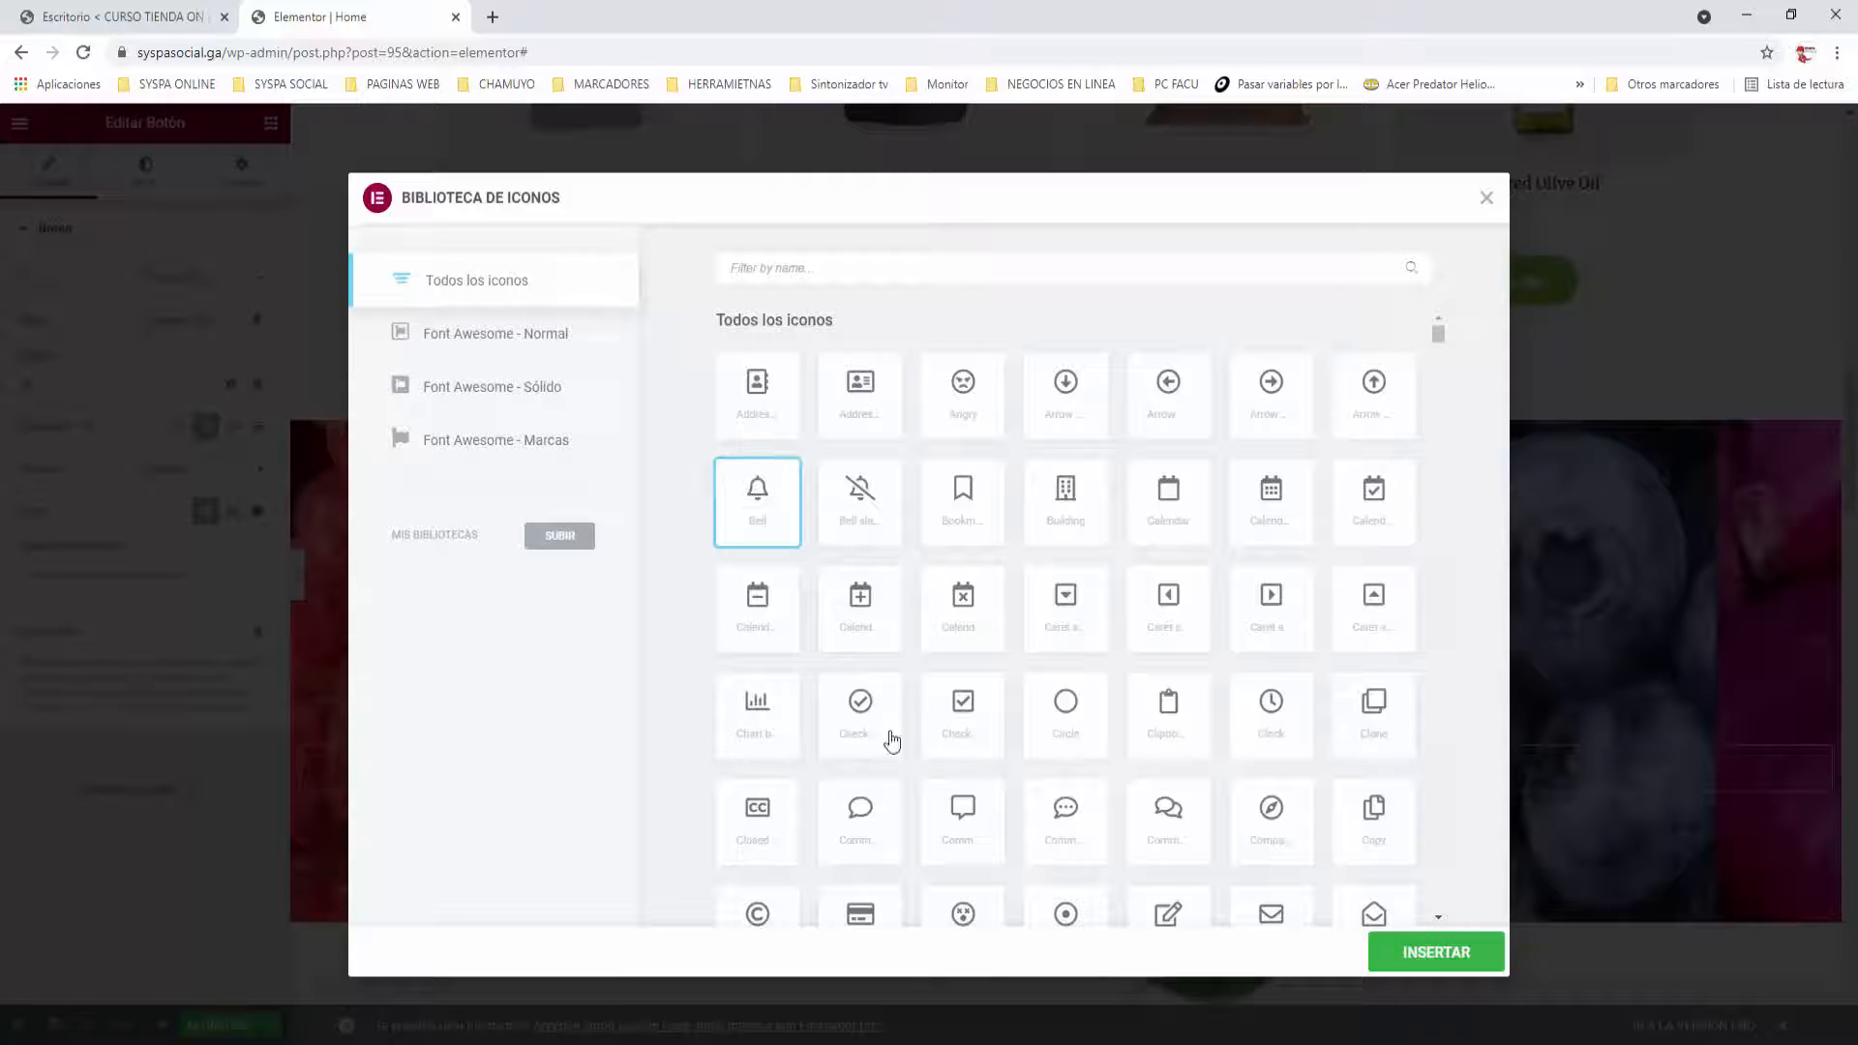
Insert the Bell icon into the "Compra ya !" button and update the page.
click(1382, 935)
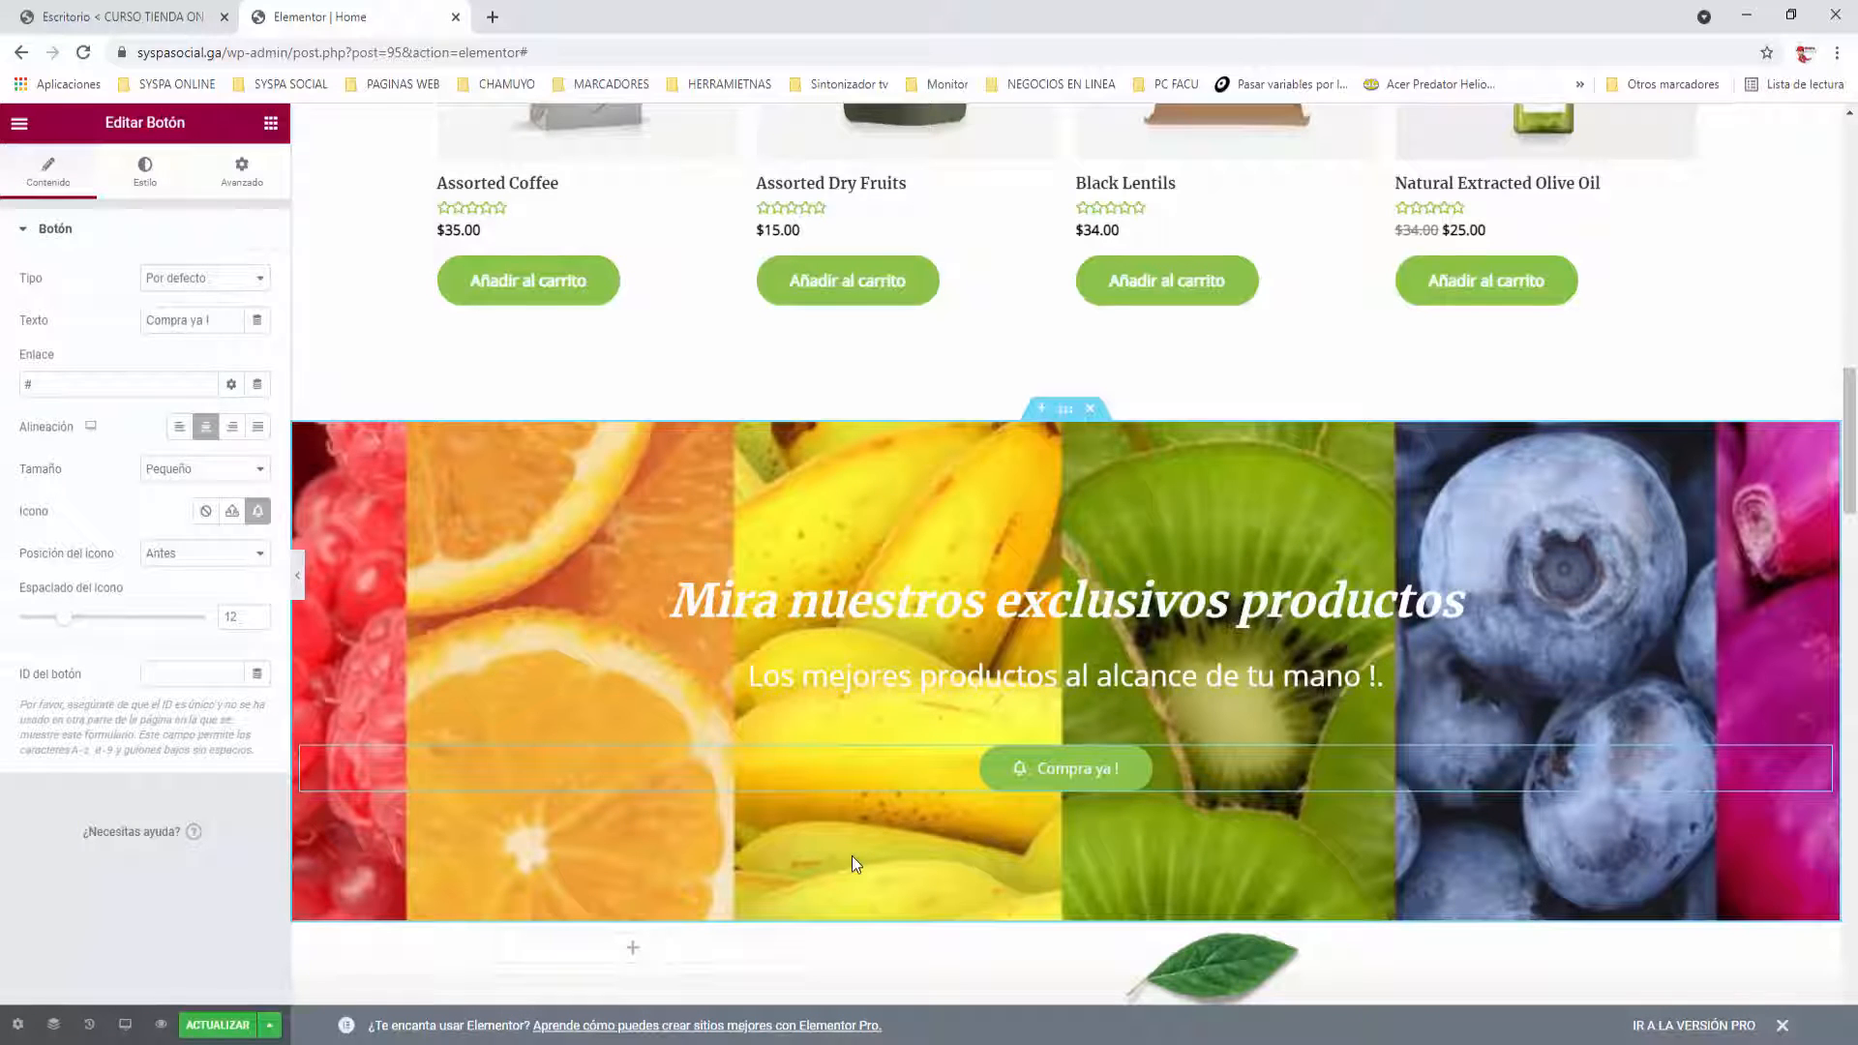
scroll(851, 855, down, 1)
scroll(852, 856, up, 1)
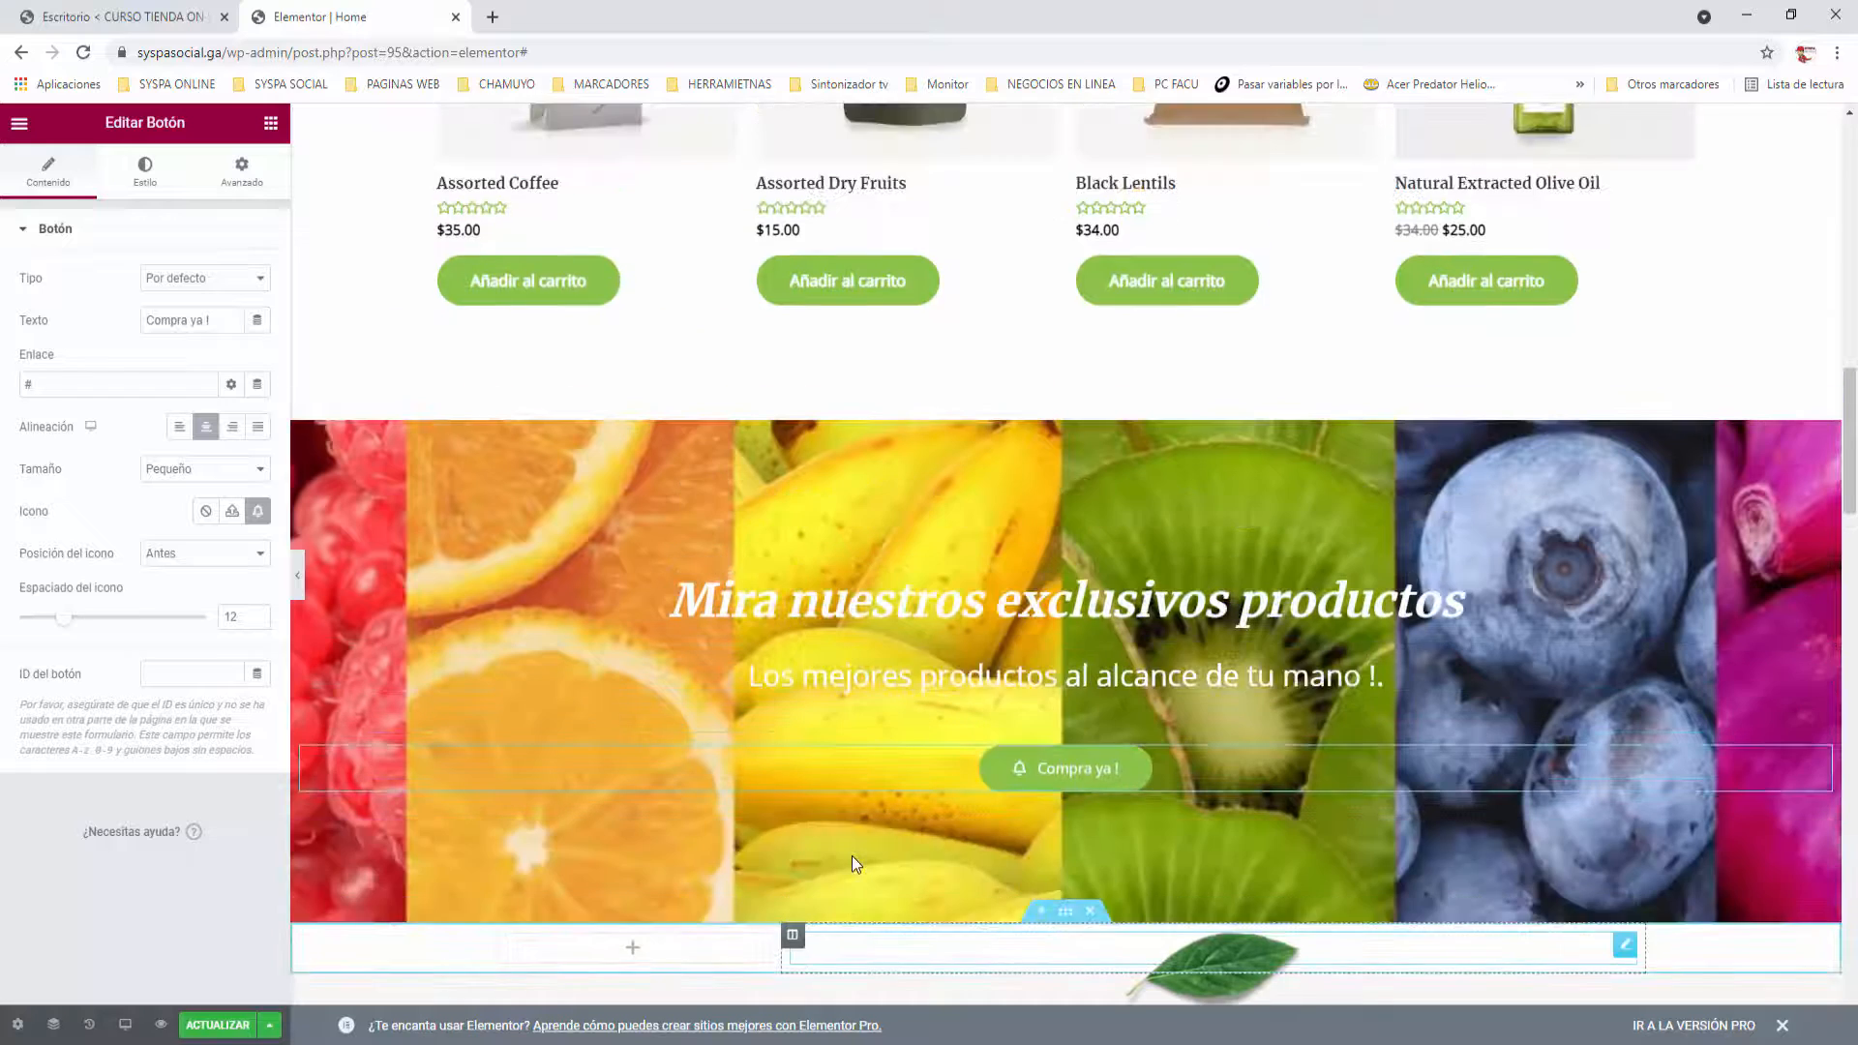
scroll(851, 855, down, 1)
scroll(852, 855, down, 2)
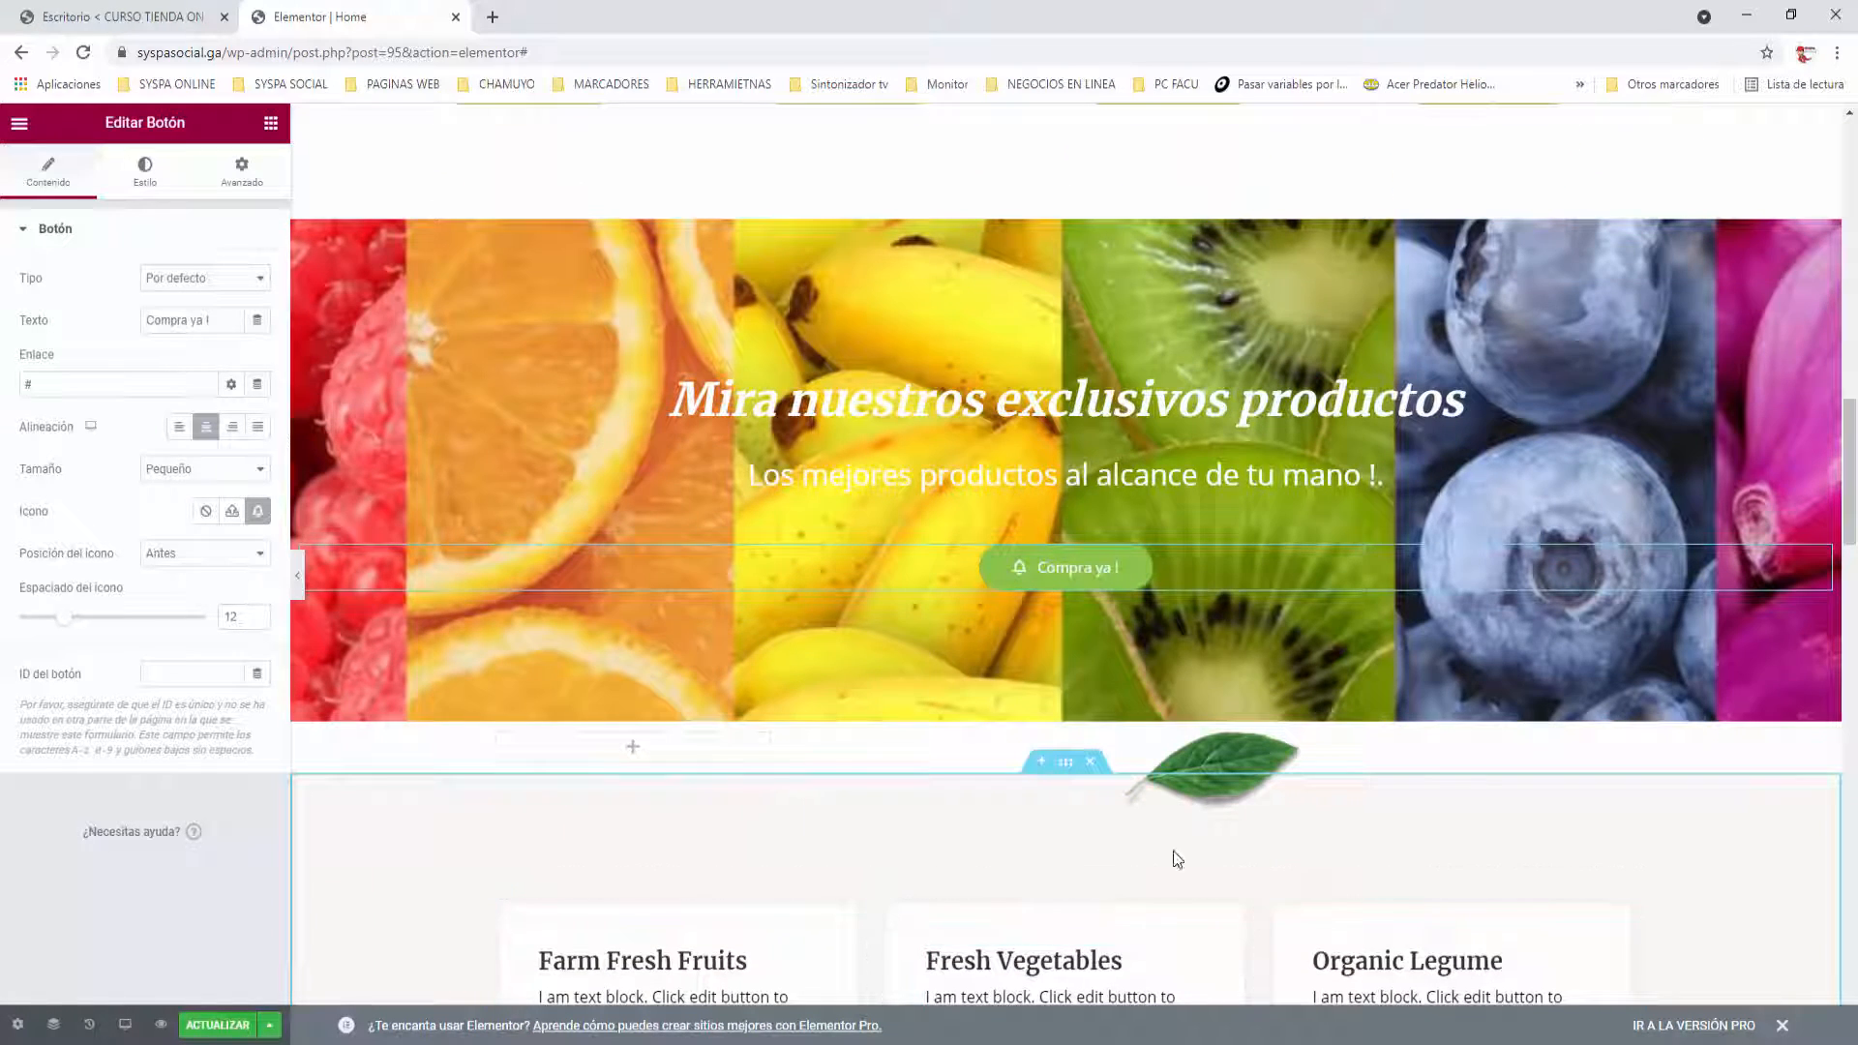
scroll(1181, 852, up, 2)
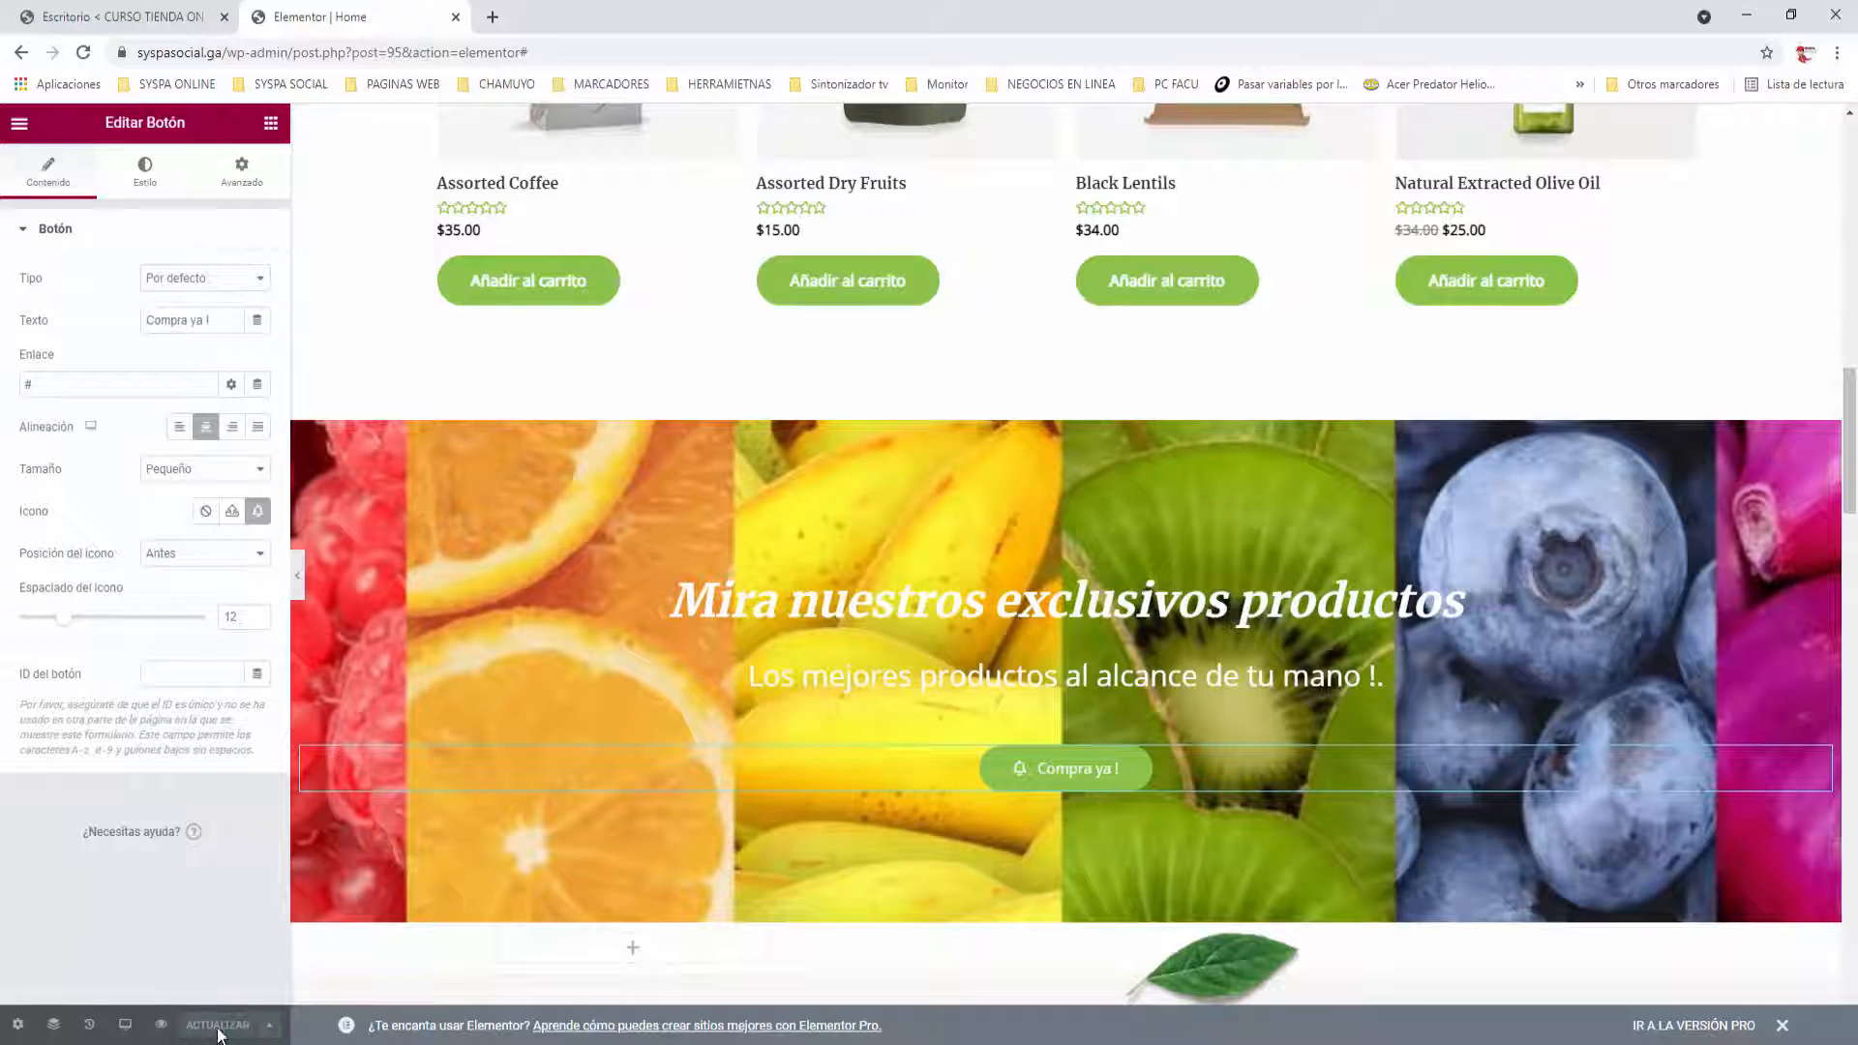
Open the store's public site in a new browser tab from the WordPress dashboard and switch to it.
click(169, 23)
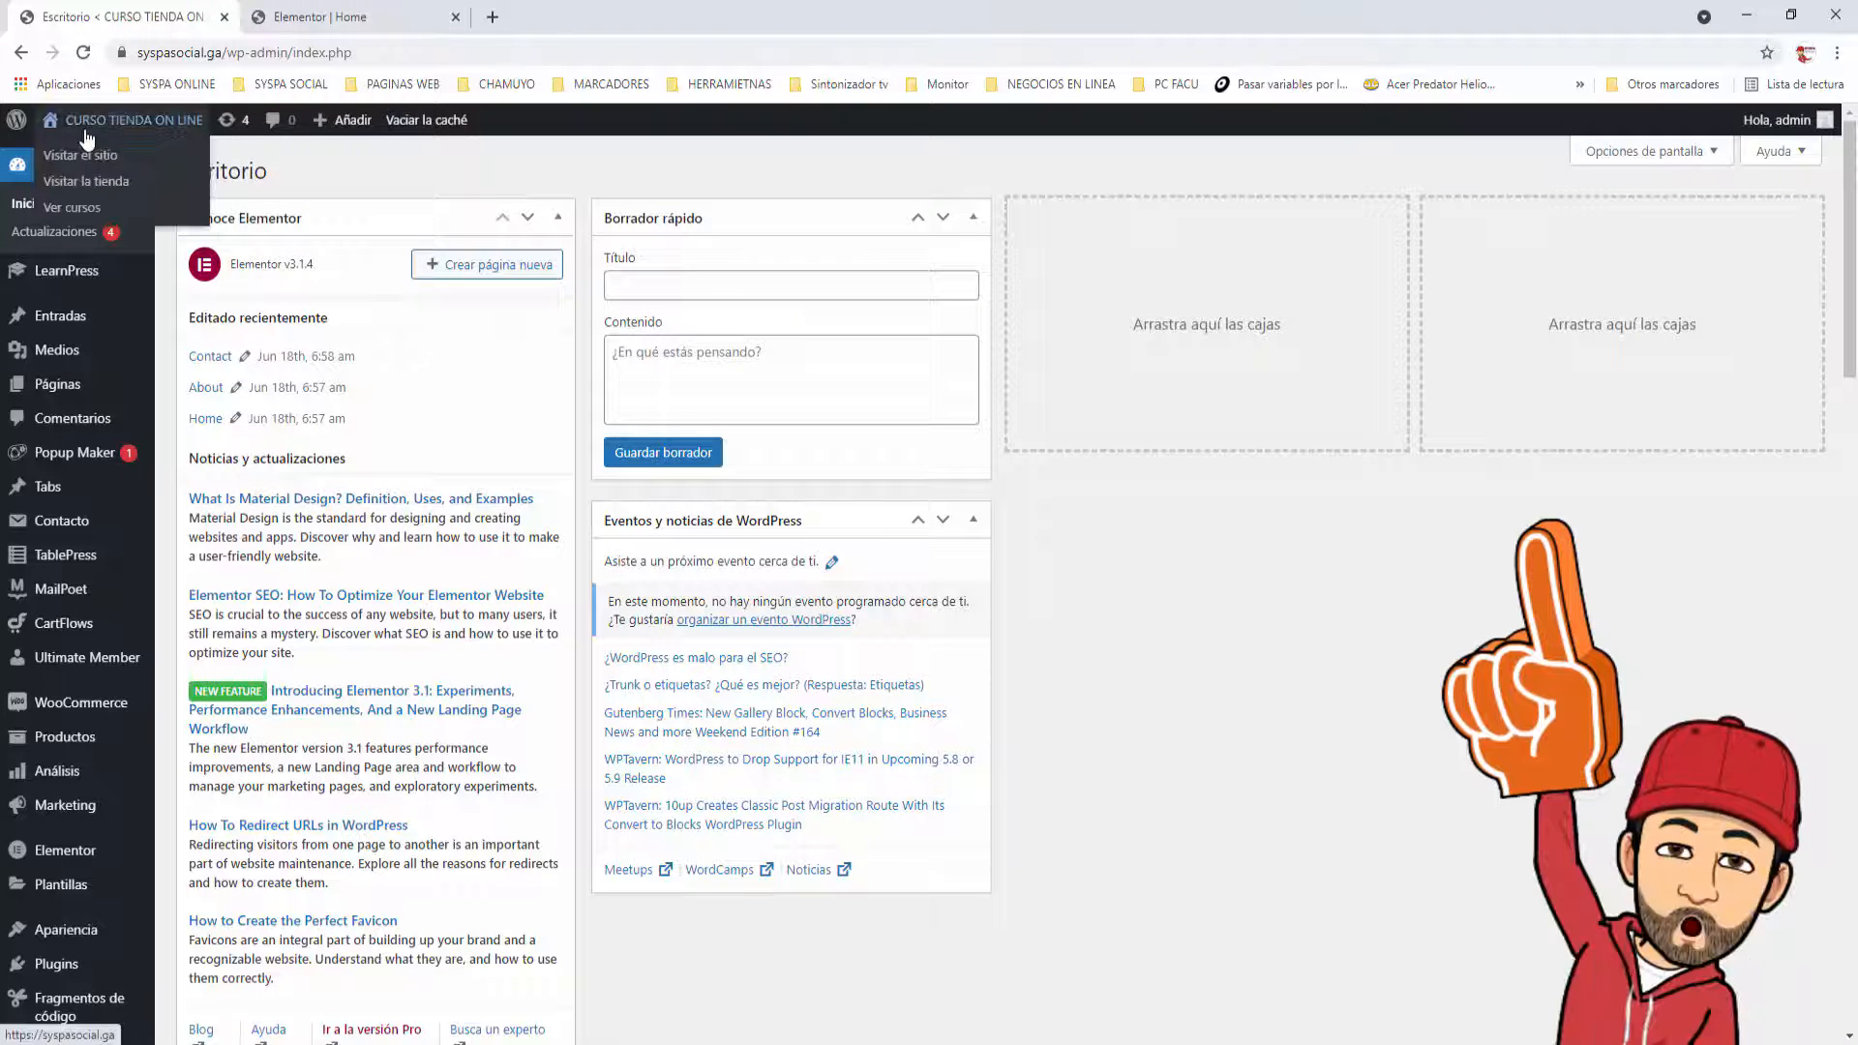
right_click(80, 166)
click(145, 179)
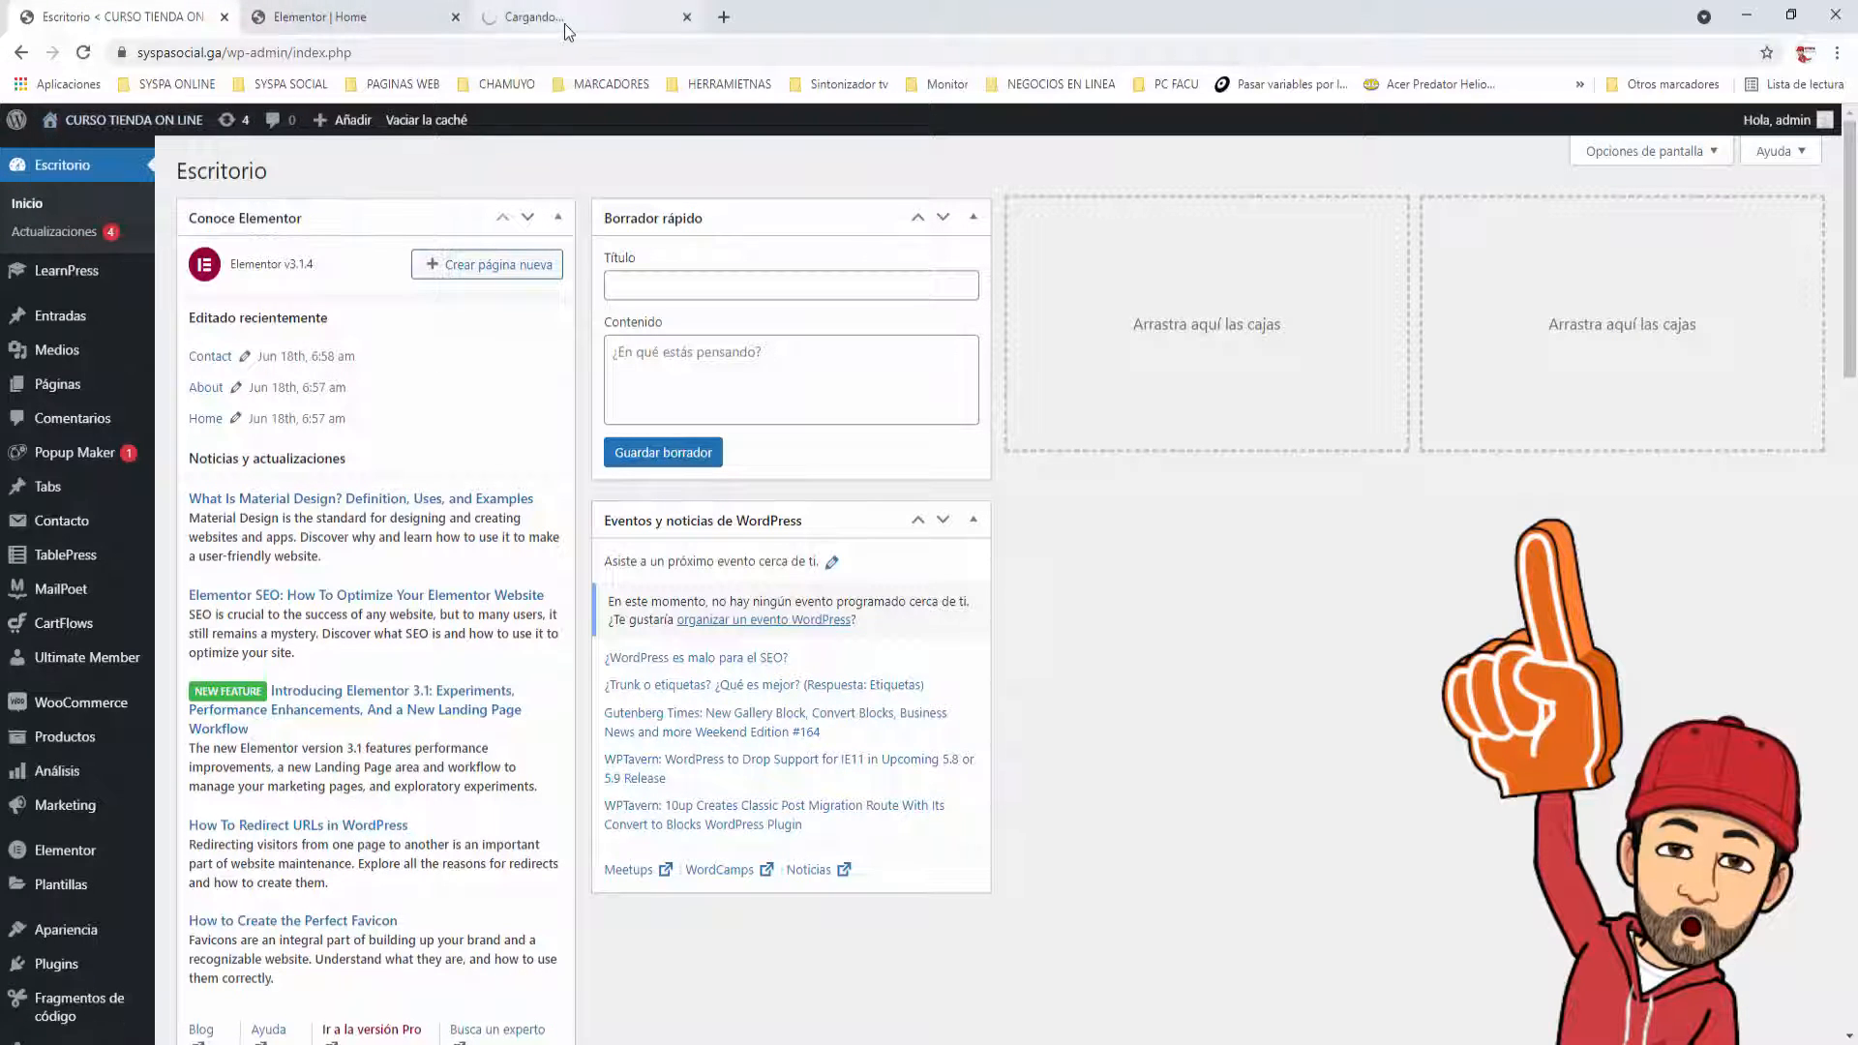
click(565, 21)
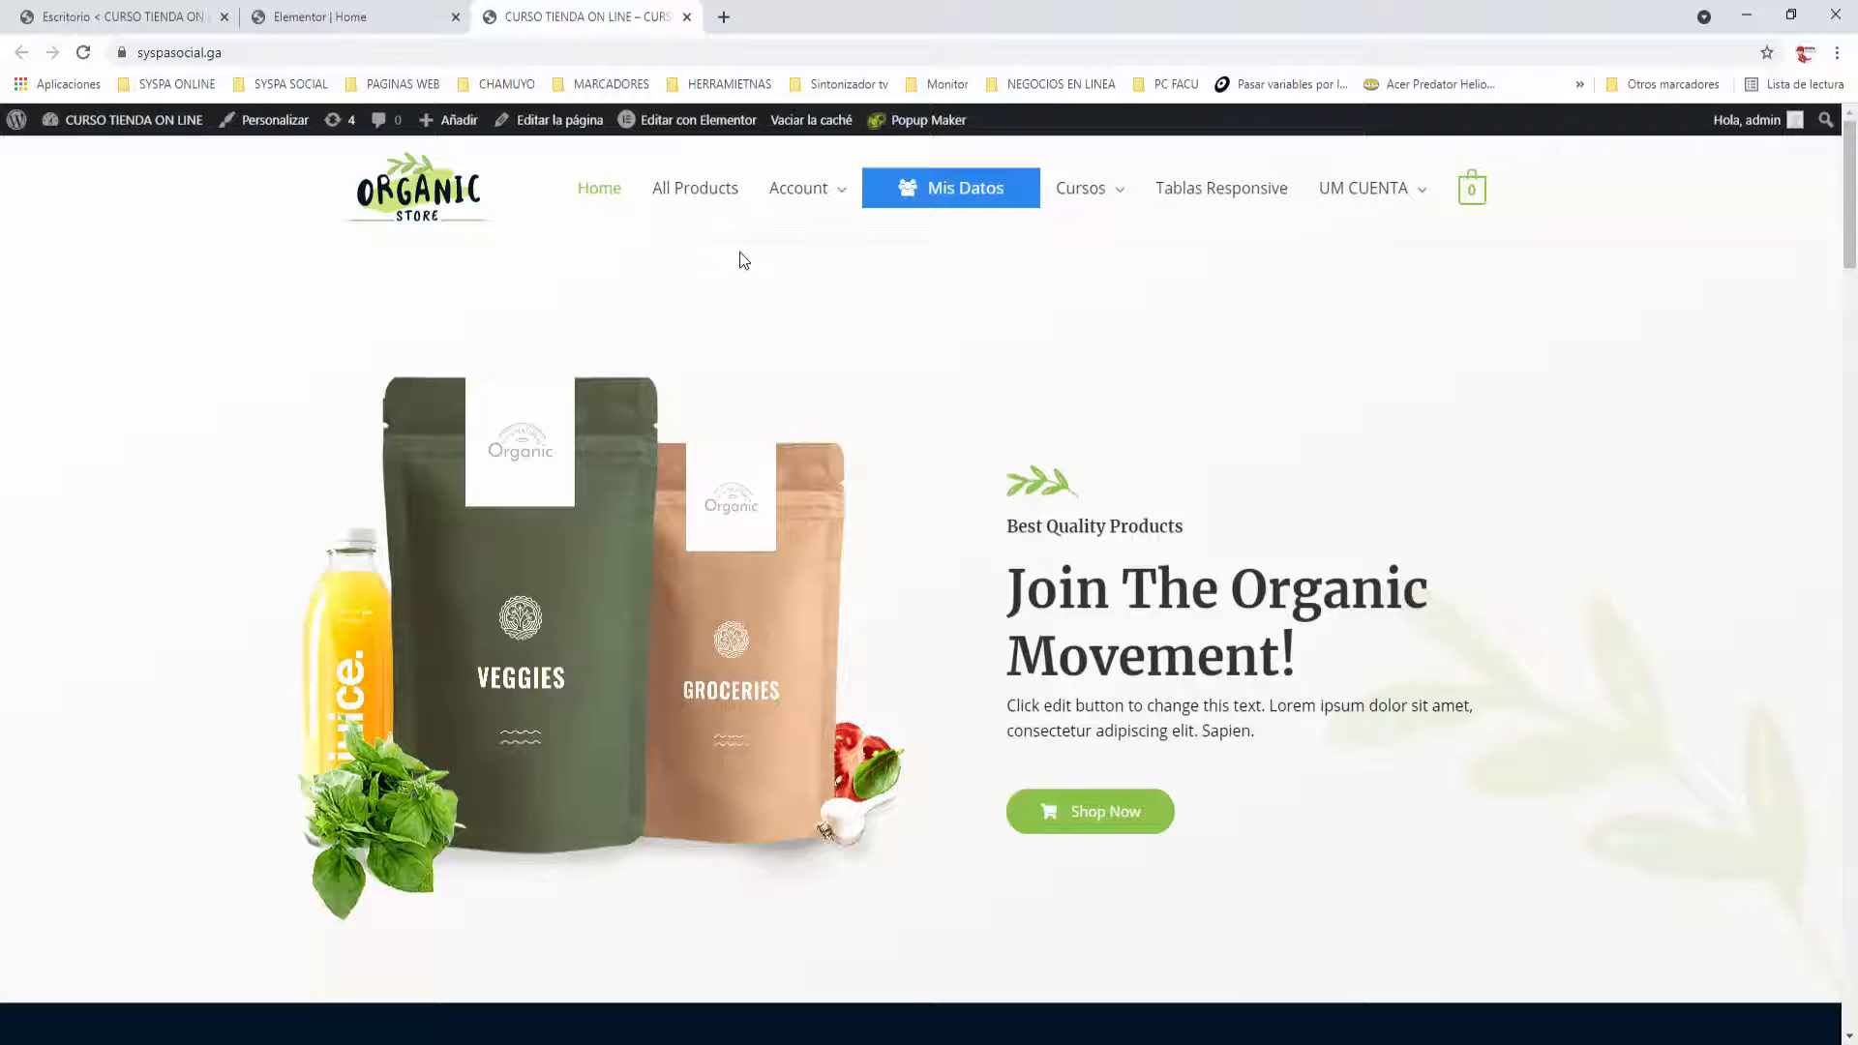
Examine the fruit section on the live home page, checking its parallax background behind the heading, text and button.
scroll(760, 302, down, 5)
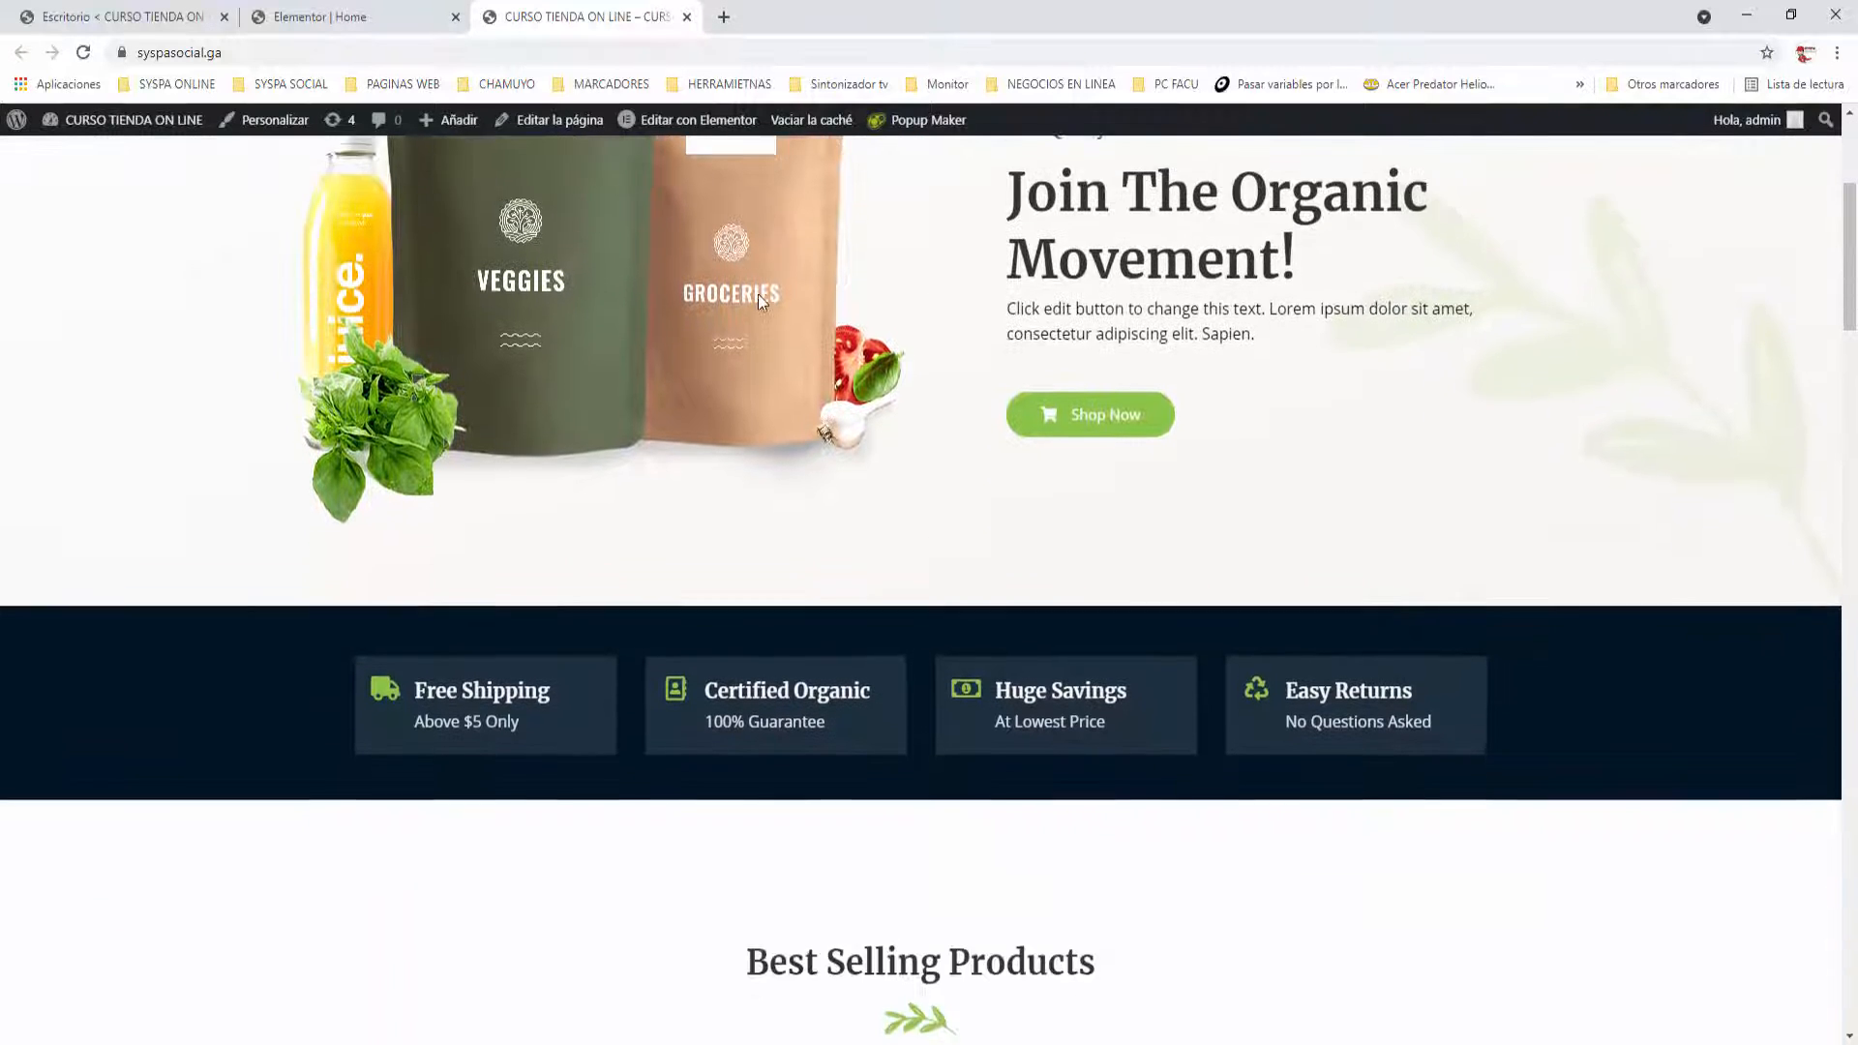
scroll(758, 293, down, 7)
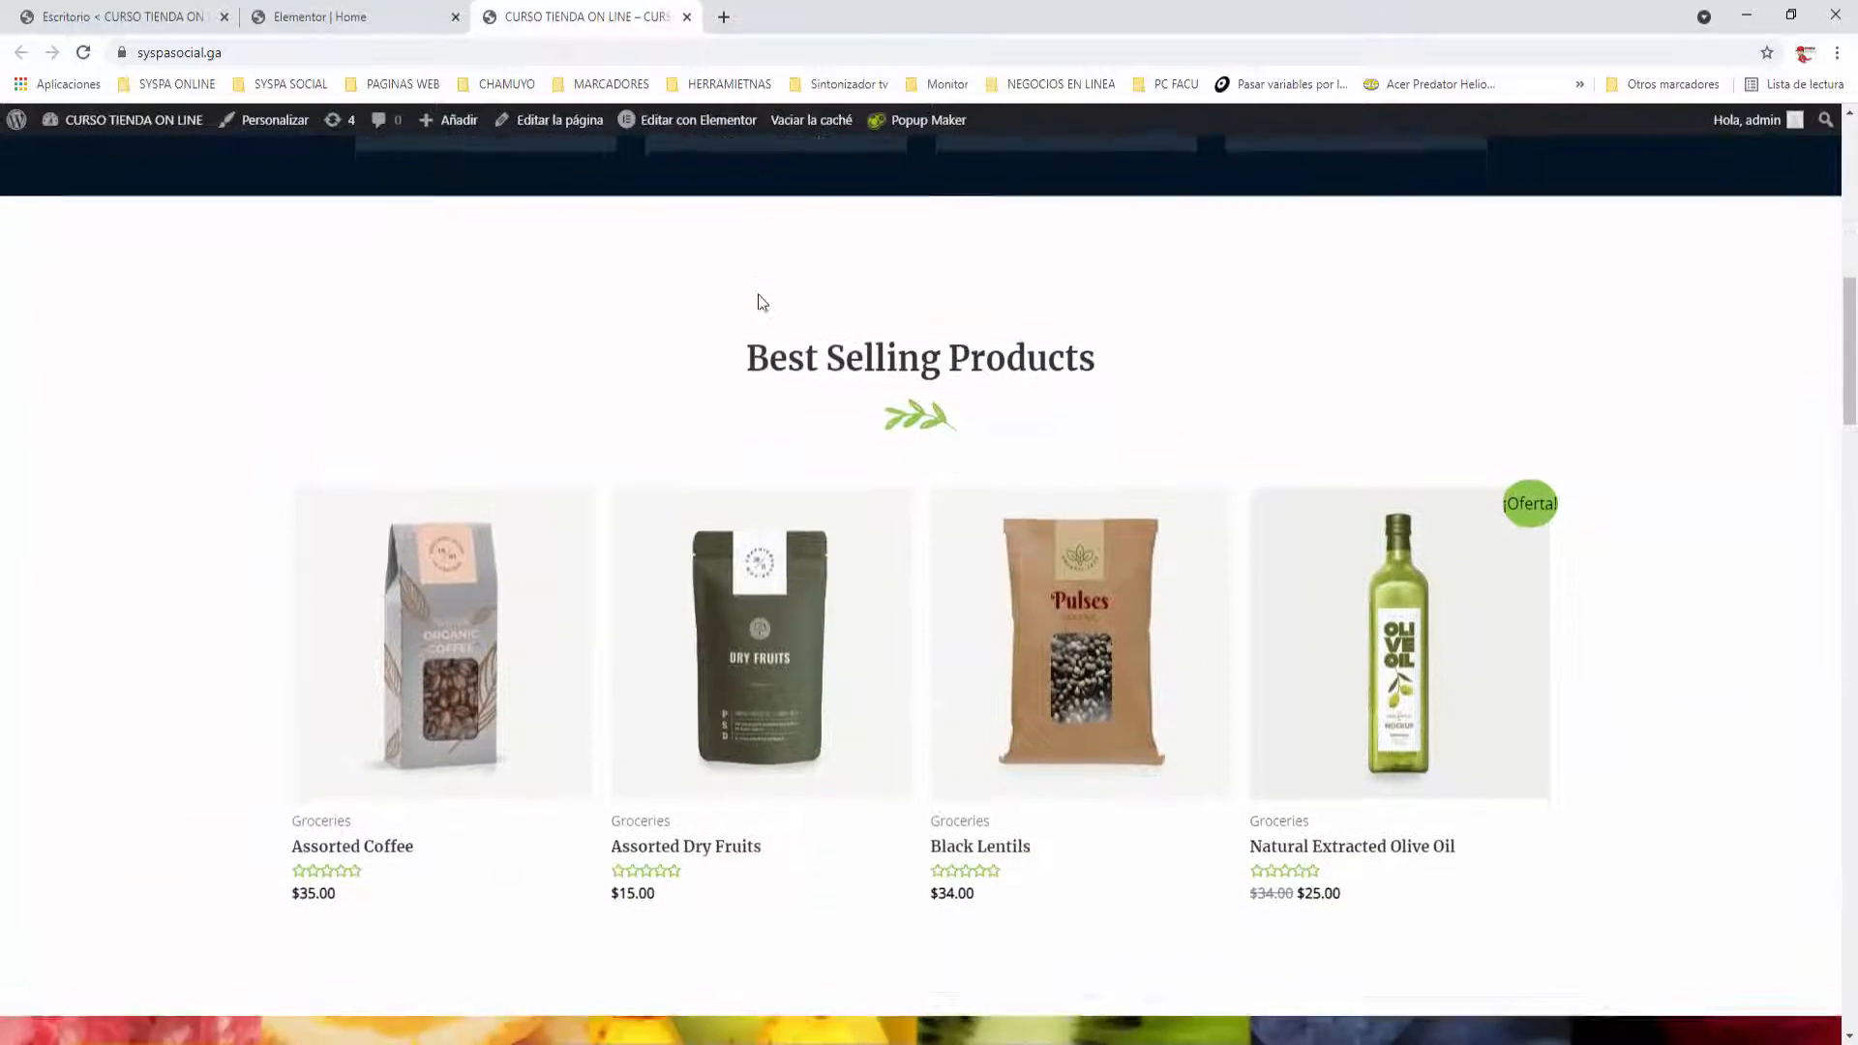
scroll(758, 295, down, 5)
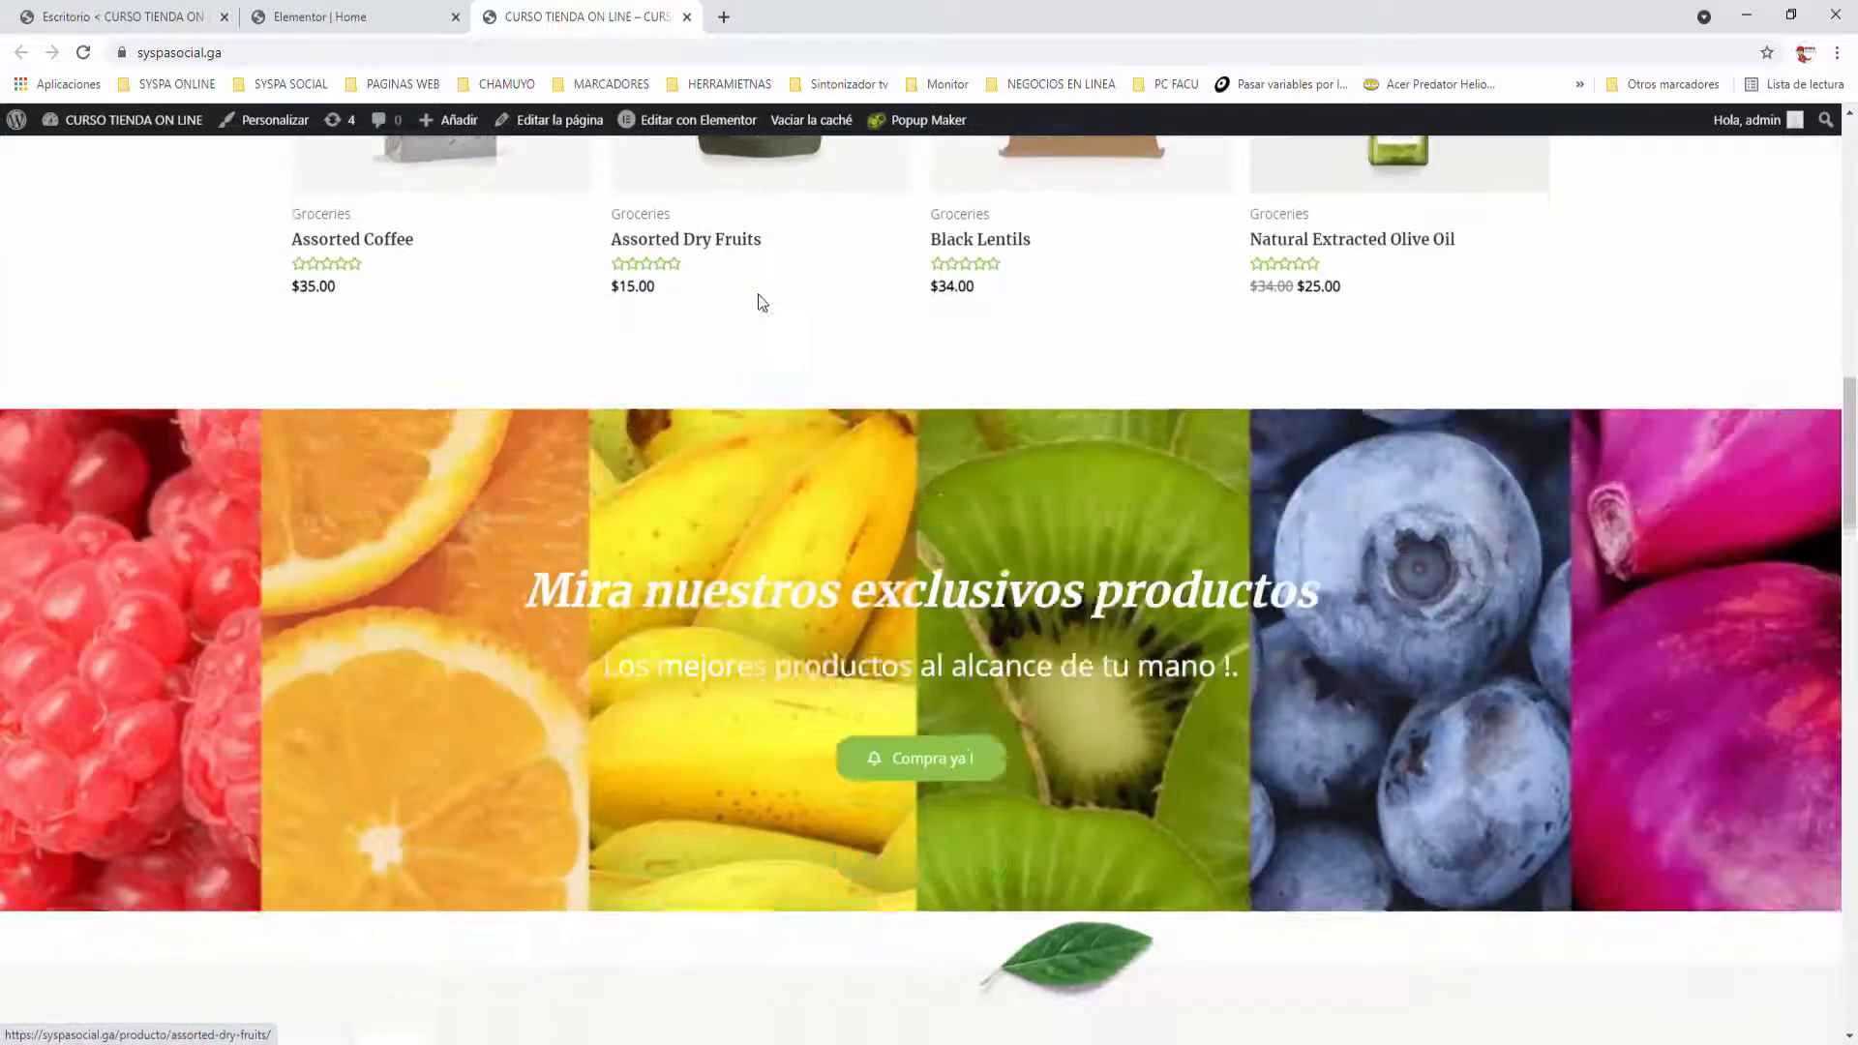
scroll(760, 298, down, 3)
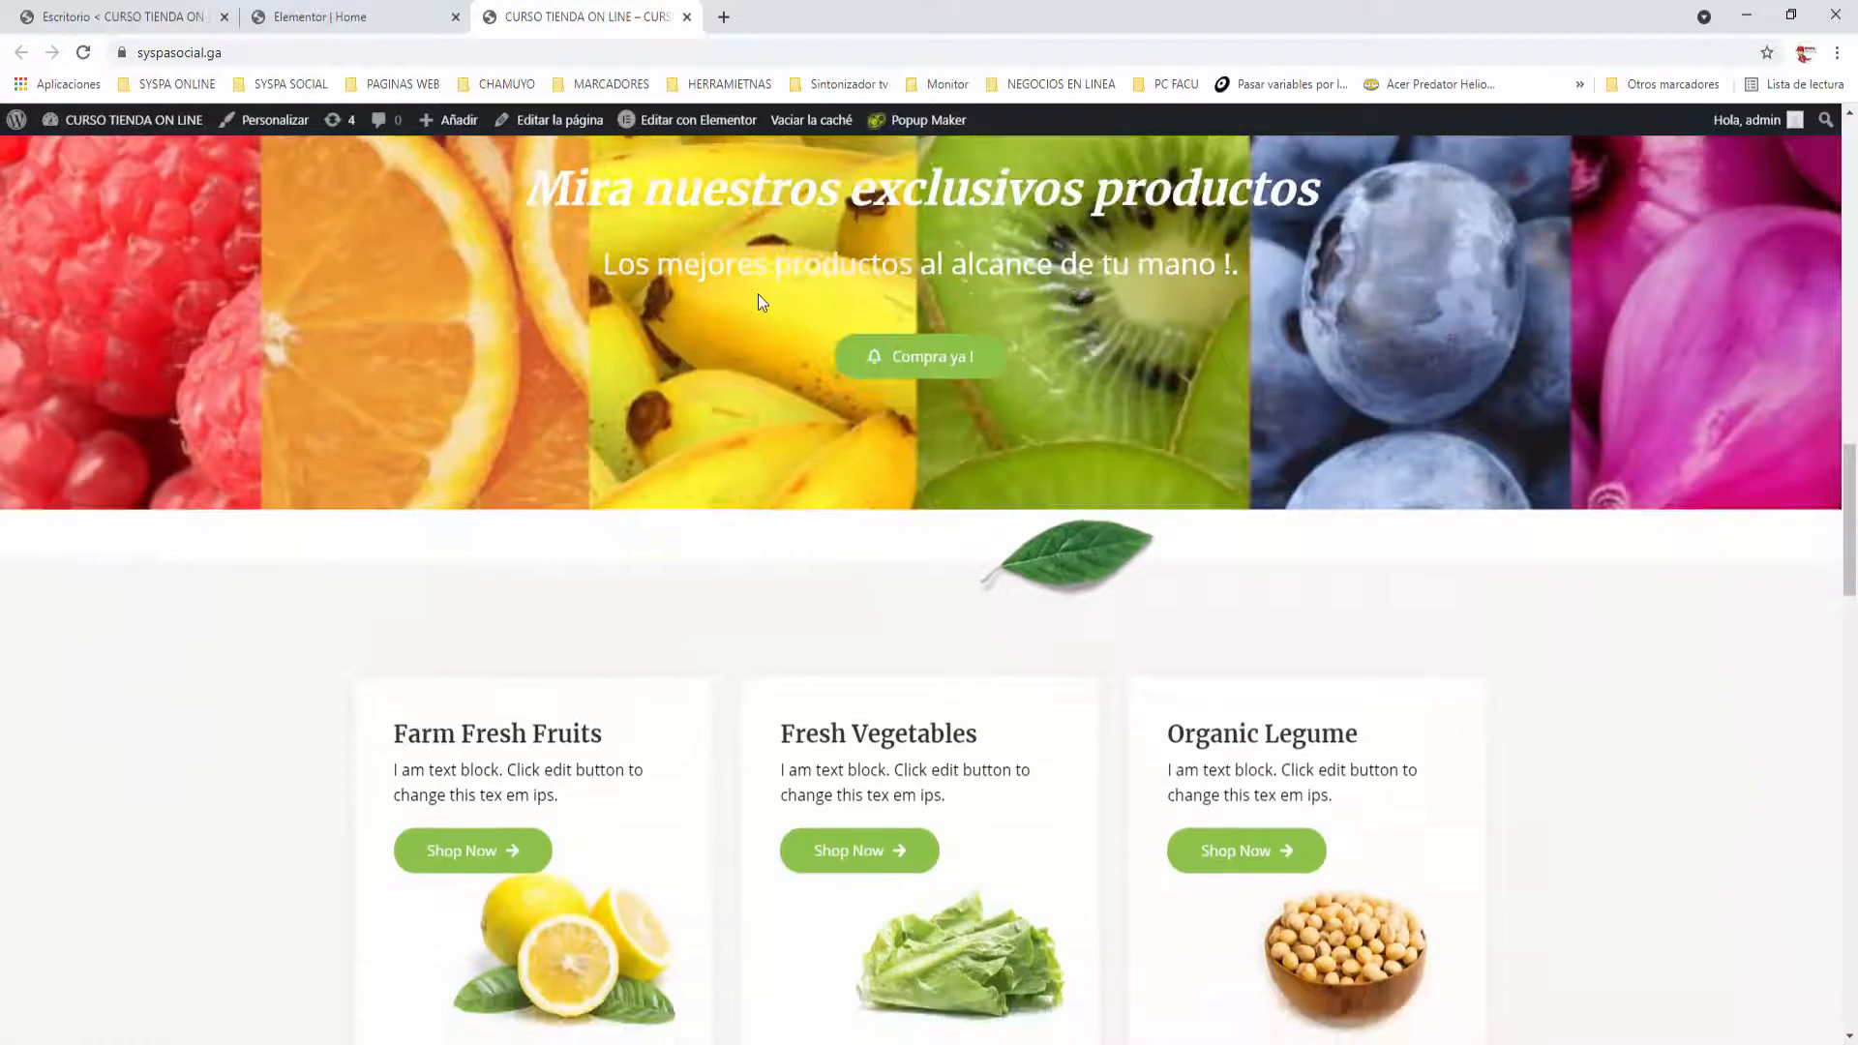
scroll(759, 294, up, 3)
scroll(759, 294, up, 2)
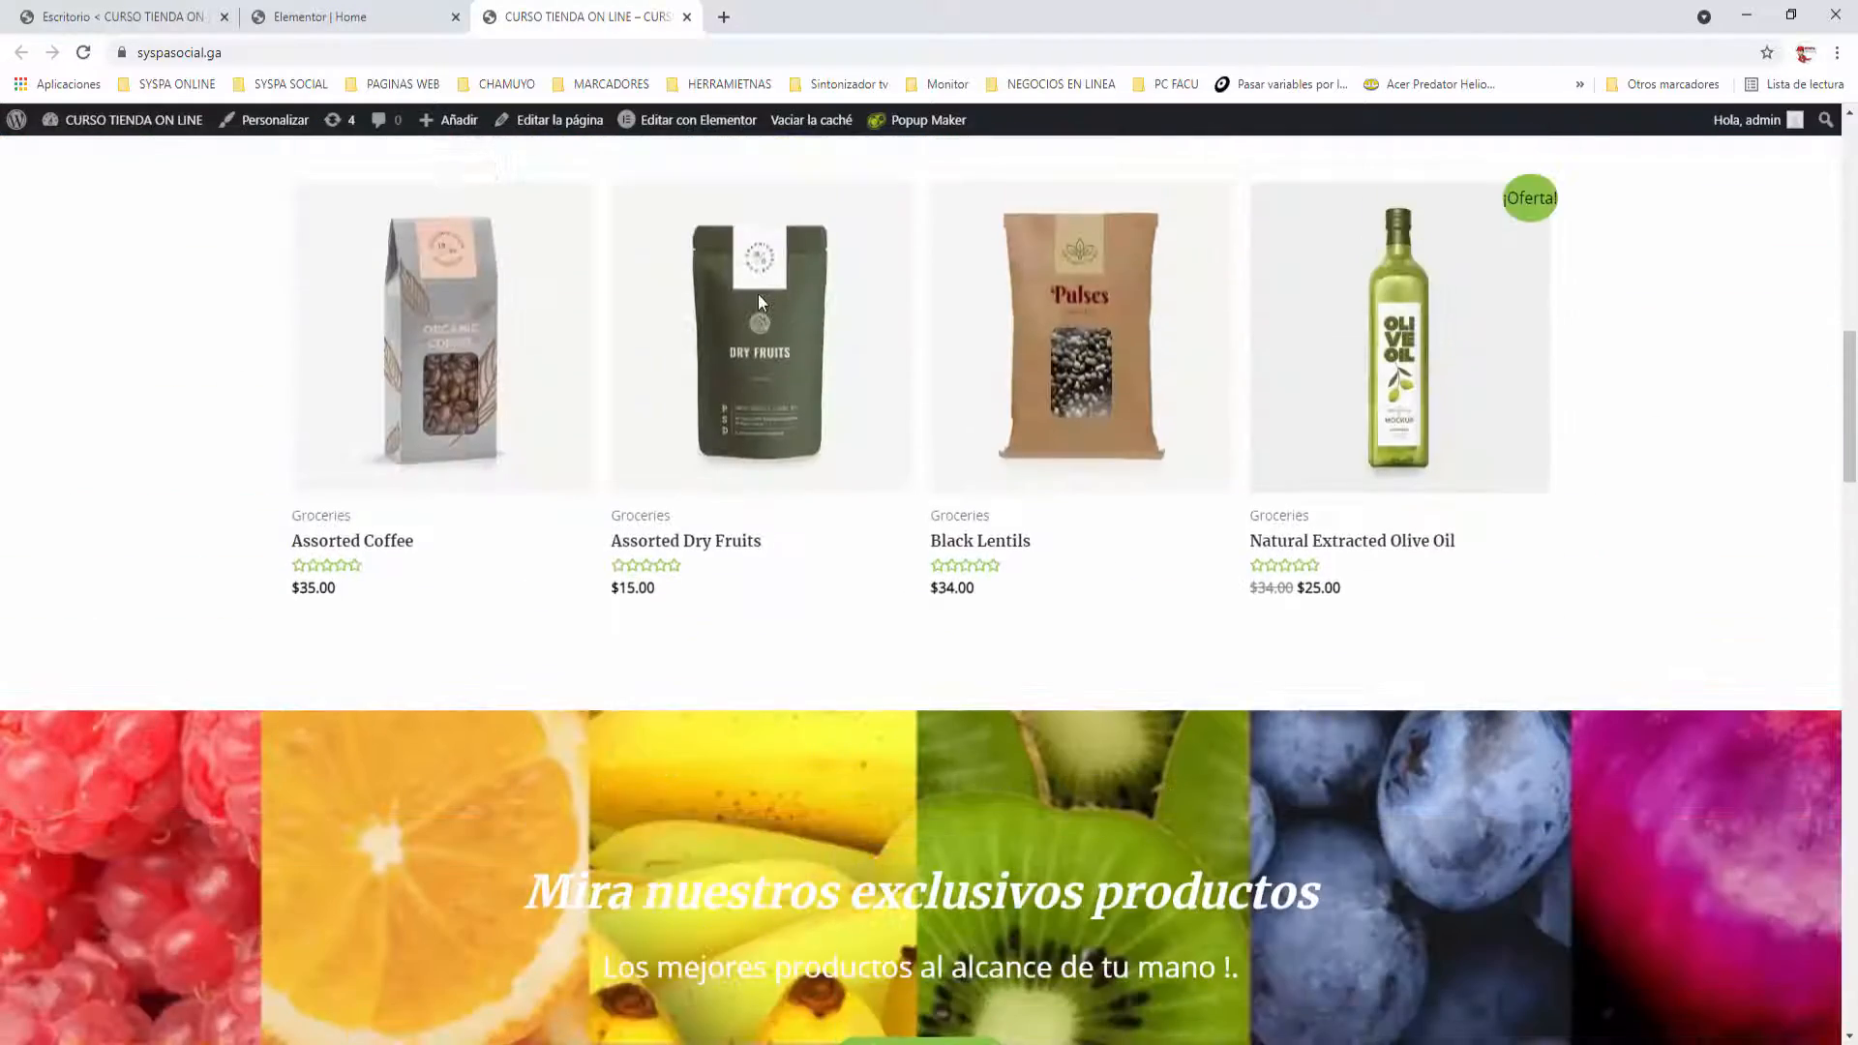
scroll(760, 302, down, 6)
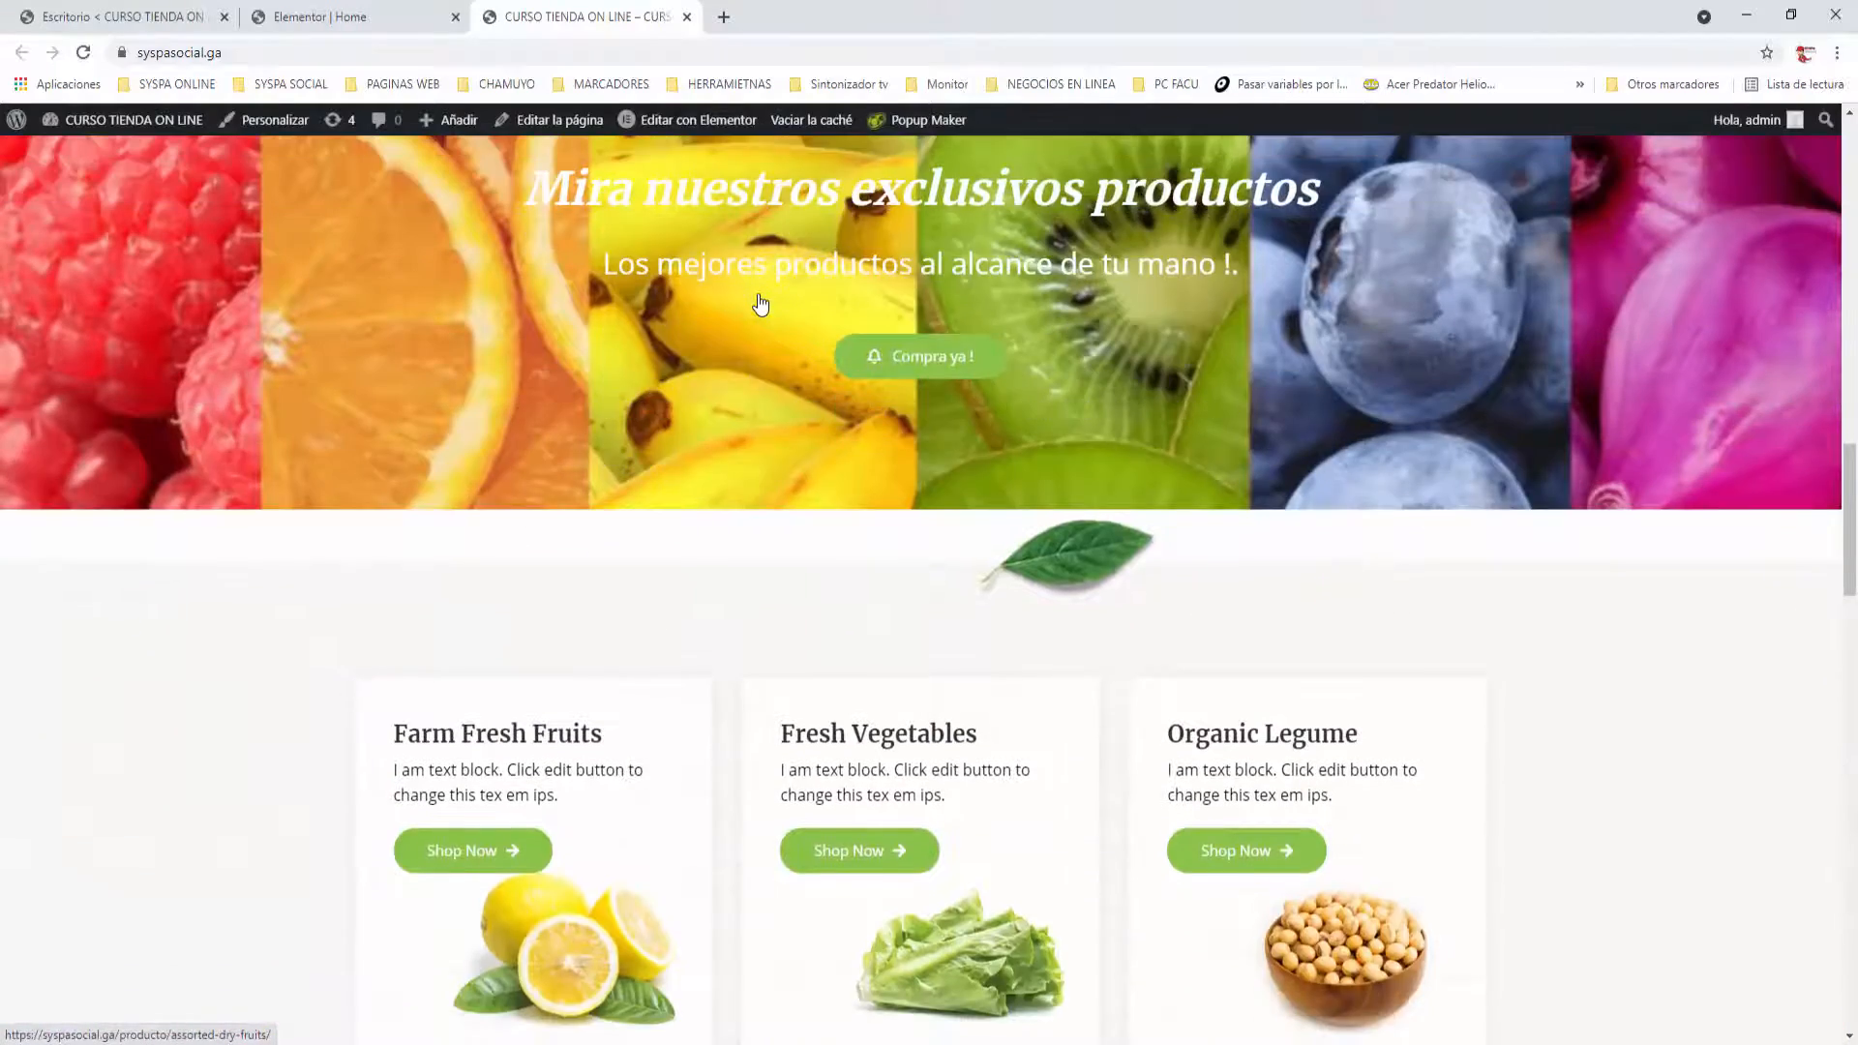
scroll(759, 303, down, 1)
scroll(758, 300, up, 8)
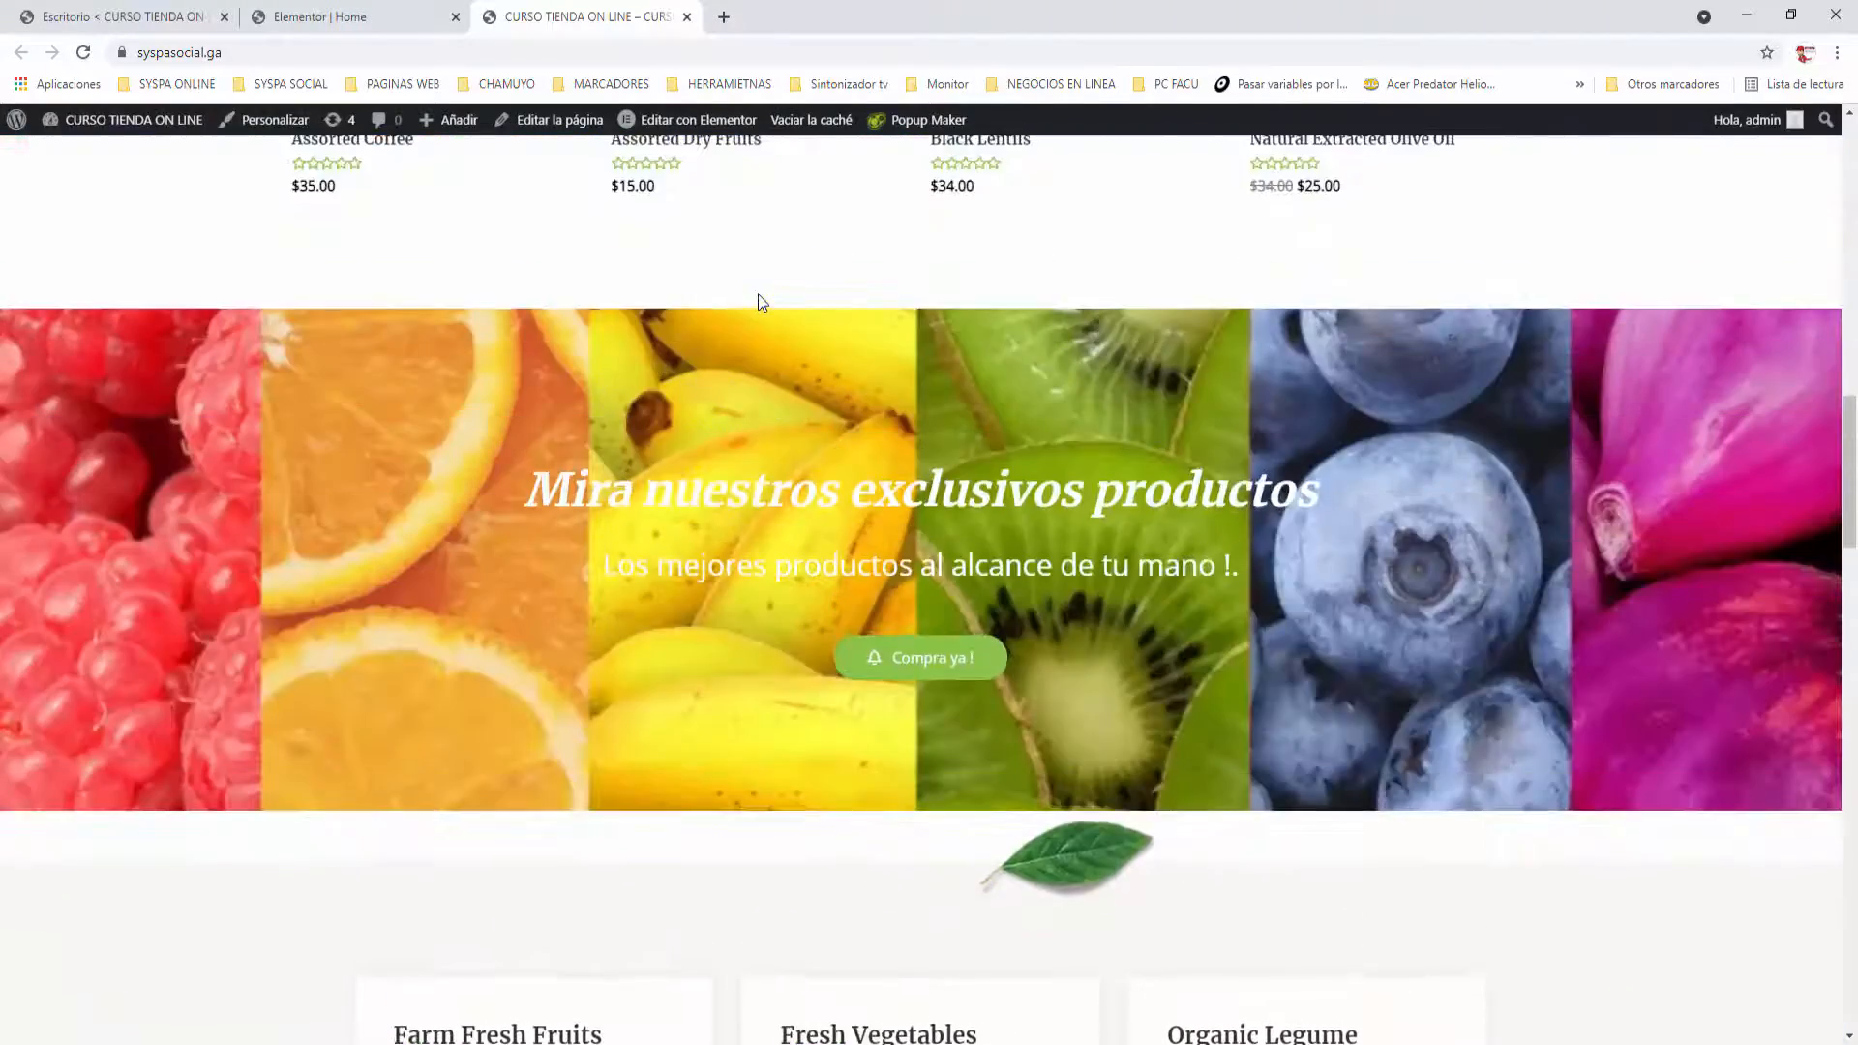
scroll(759, 302, up, 2)
scroll(760, 303, down, 5)
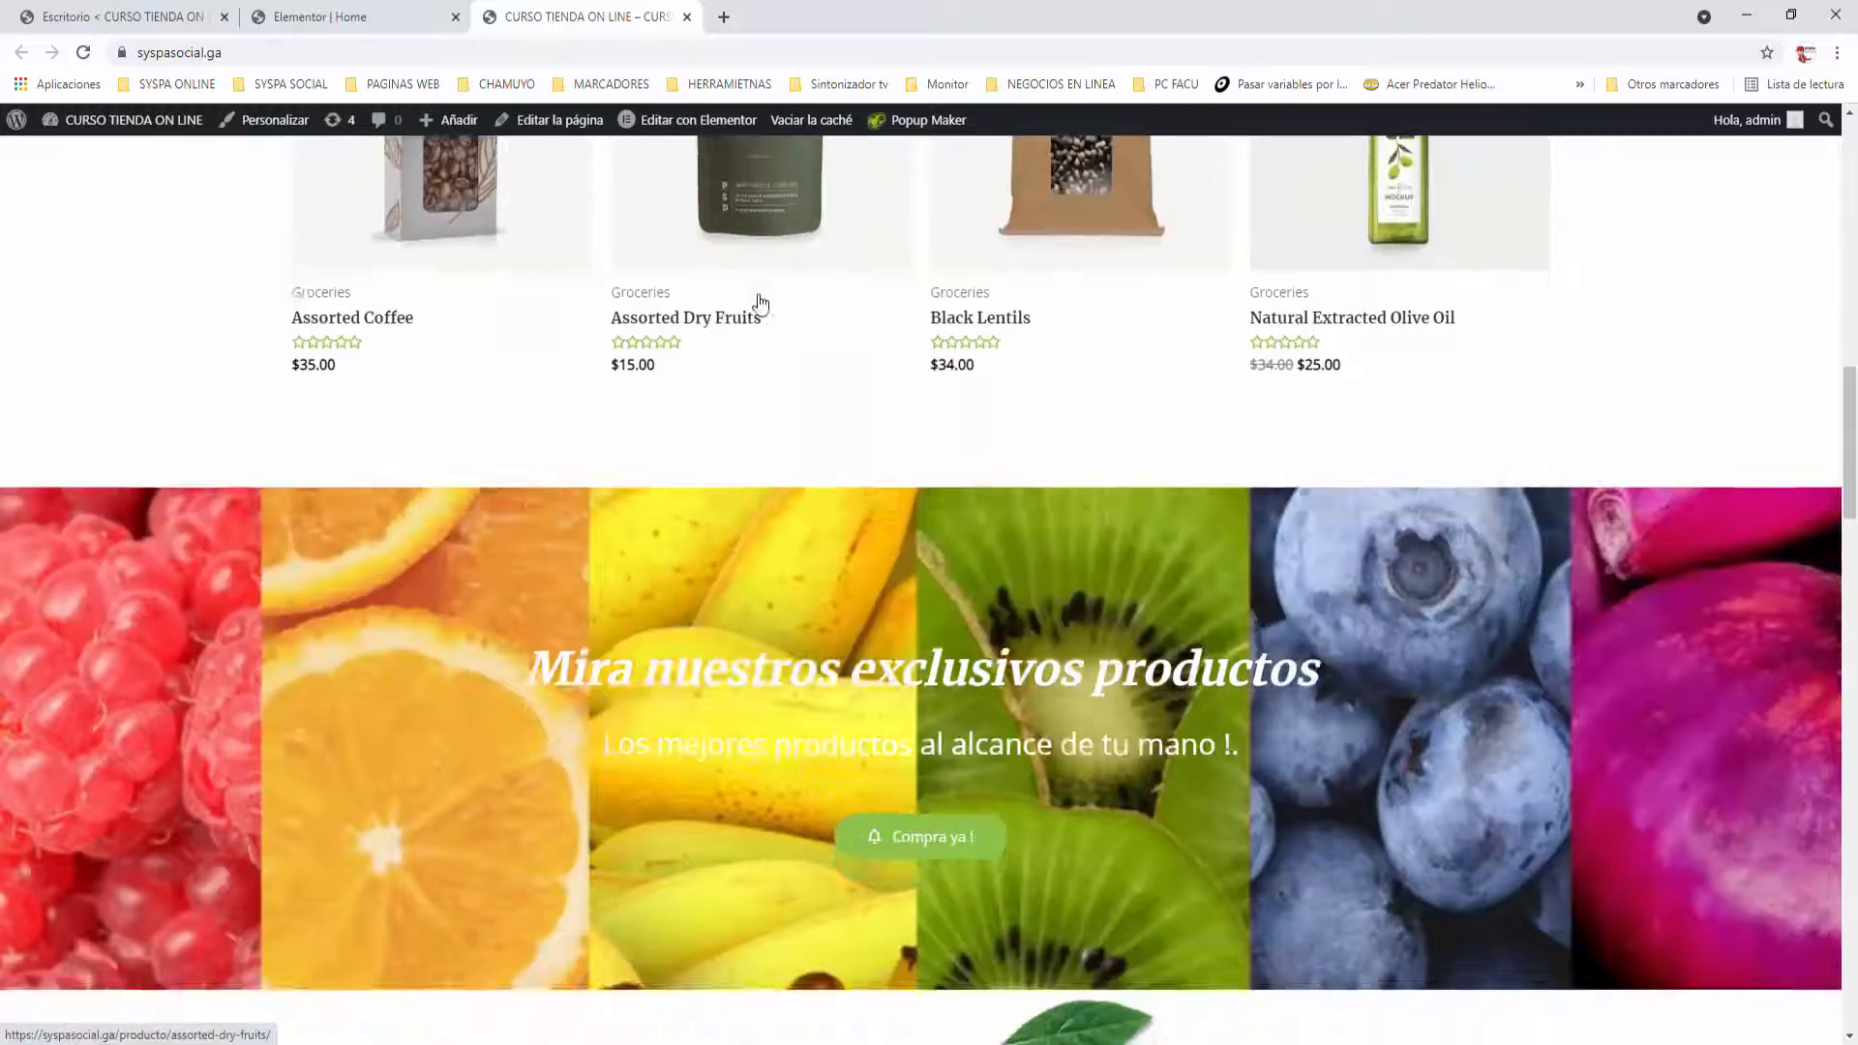
scroll(760, 303, down, 4)
scroll(760, 302, up, 5)
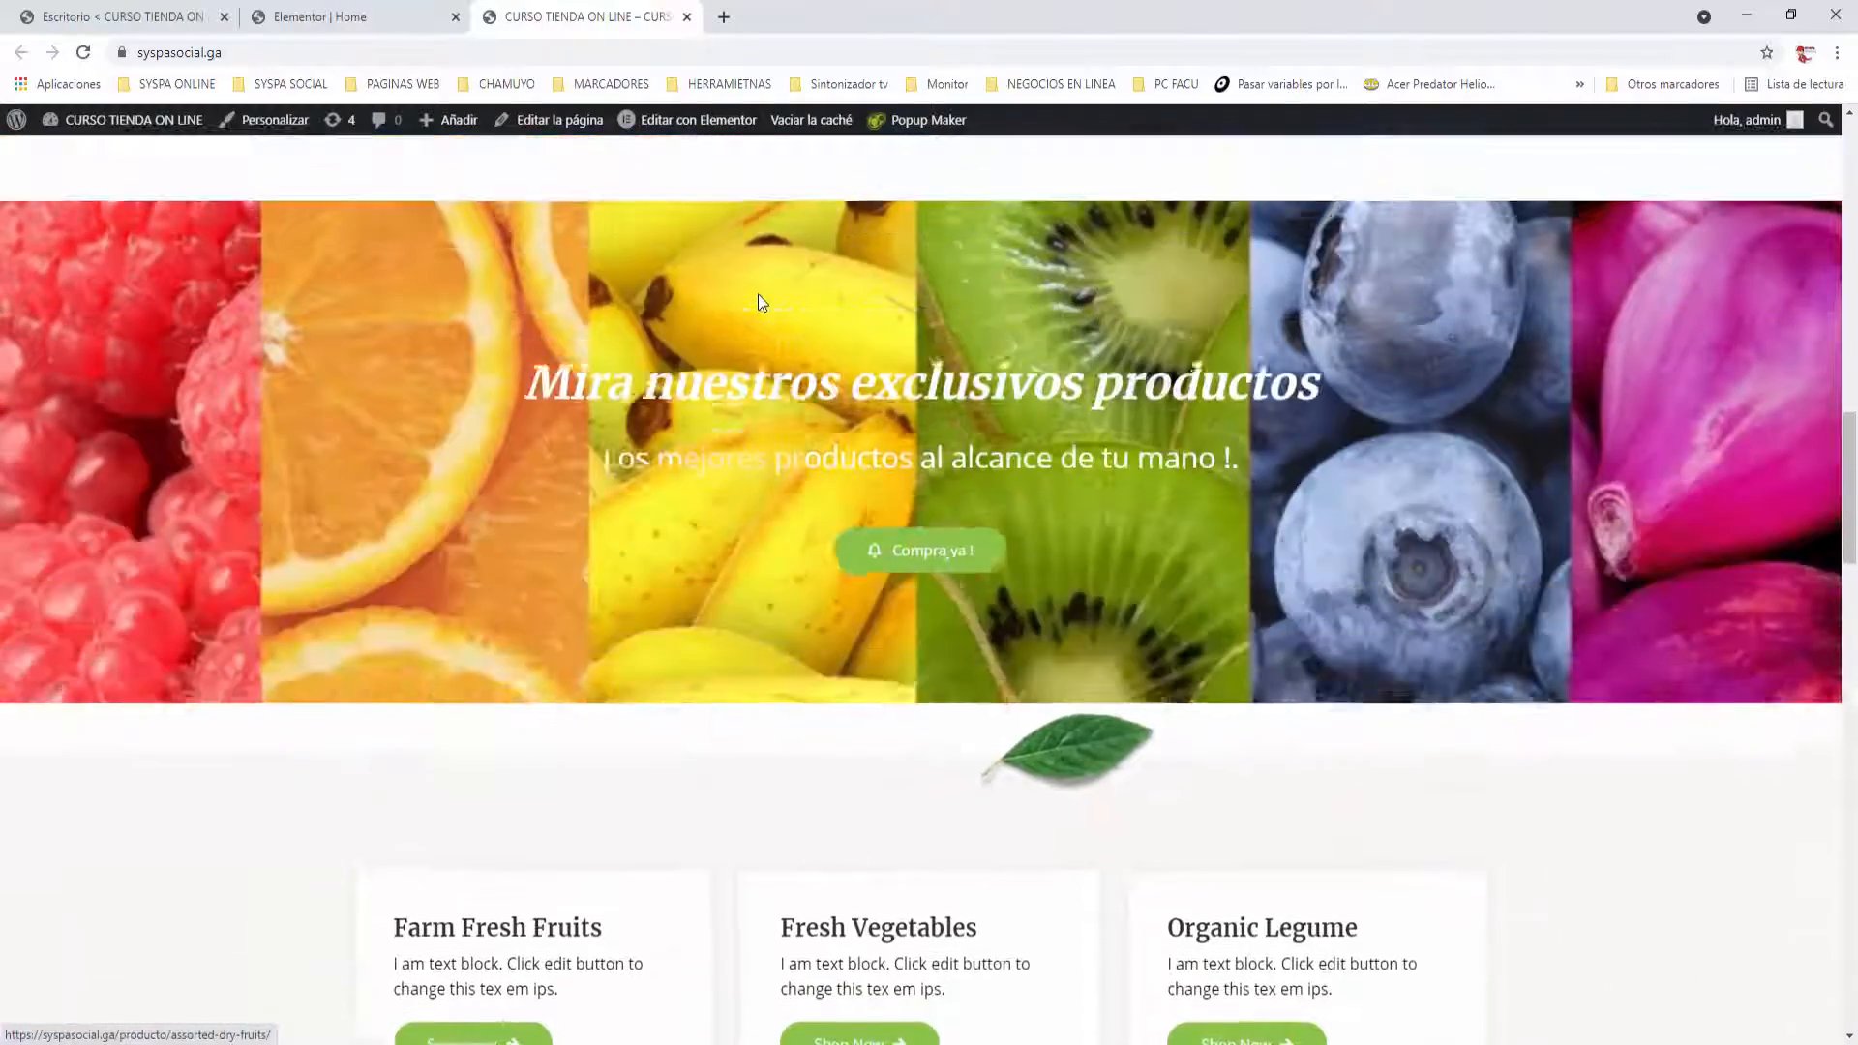
scroll(759, 303, up, 2)
scroll(759, 303, down, 3)
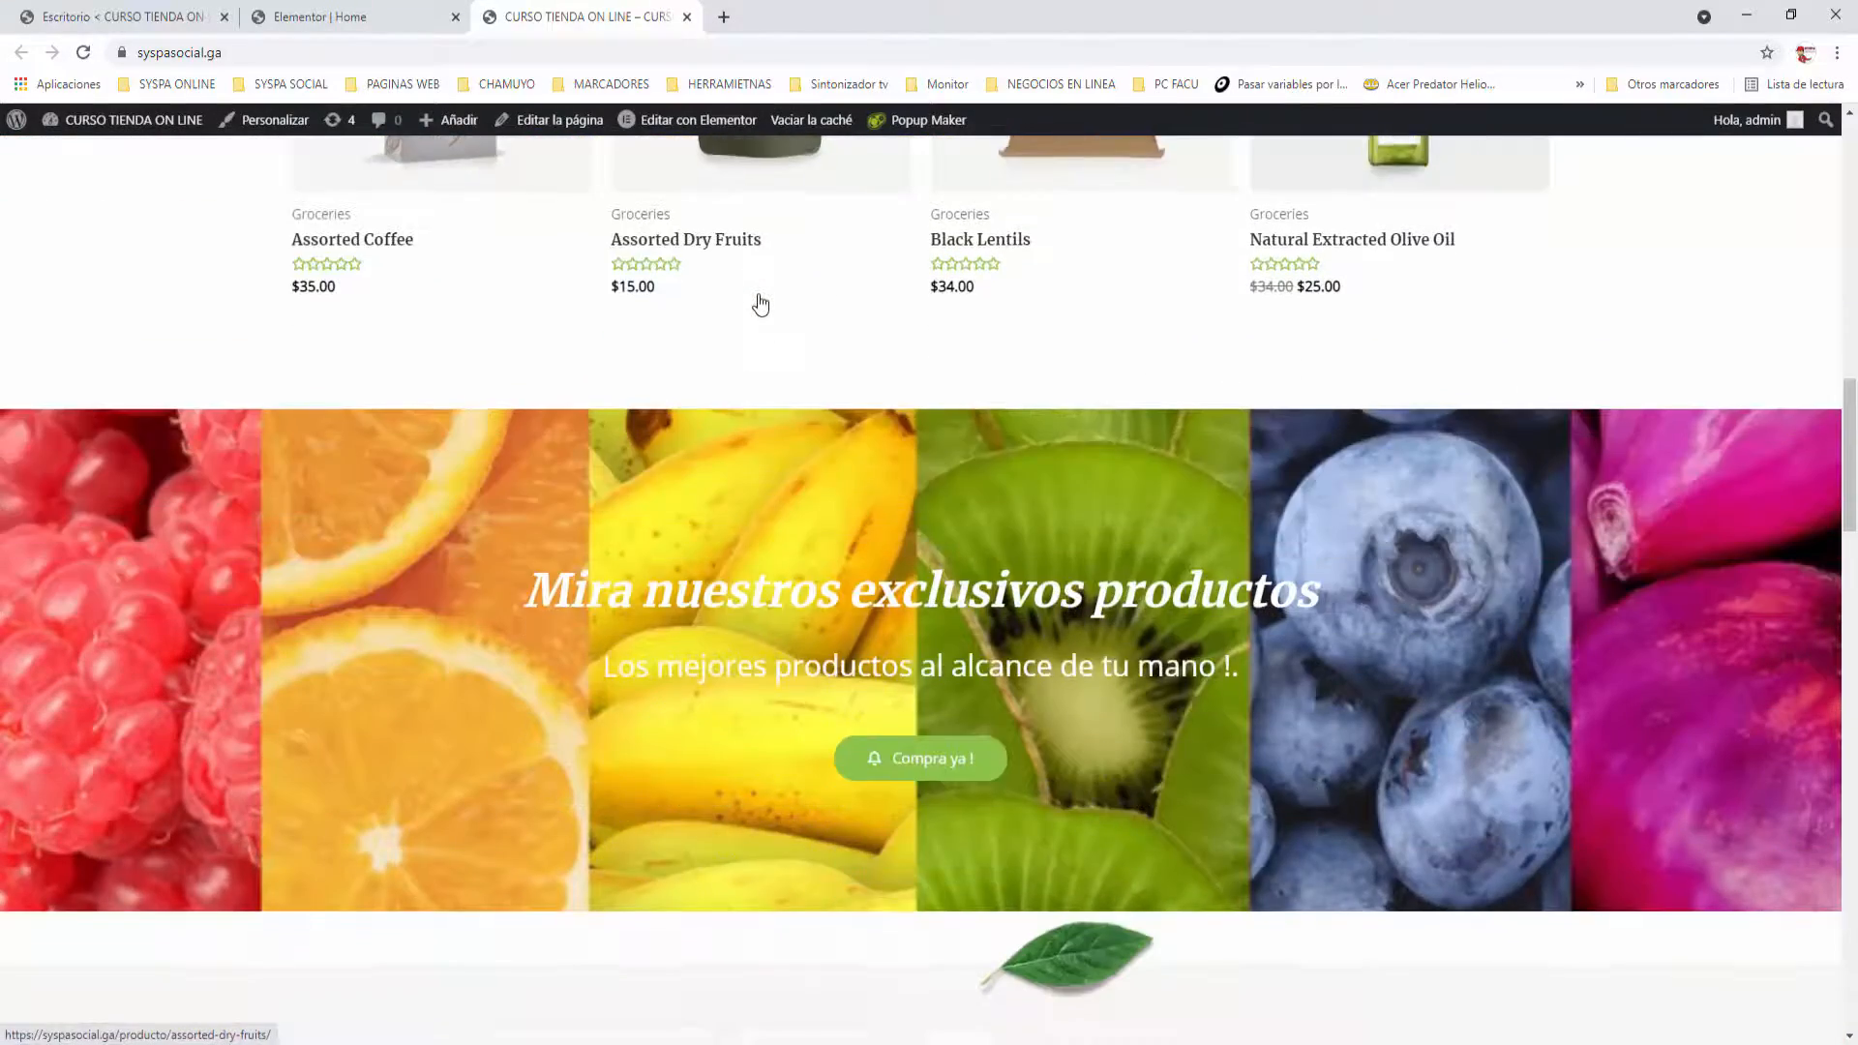
scroll(760, 303, down, 3)
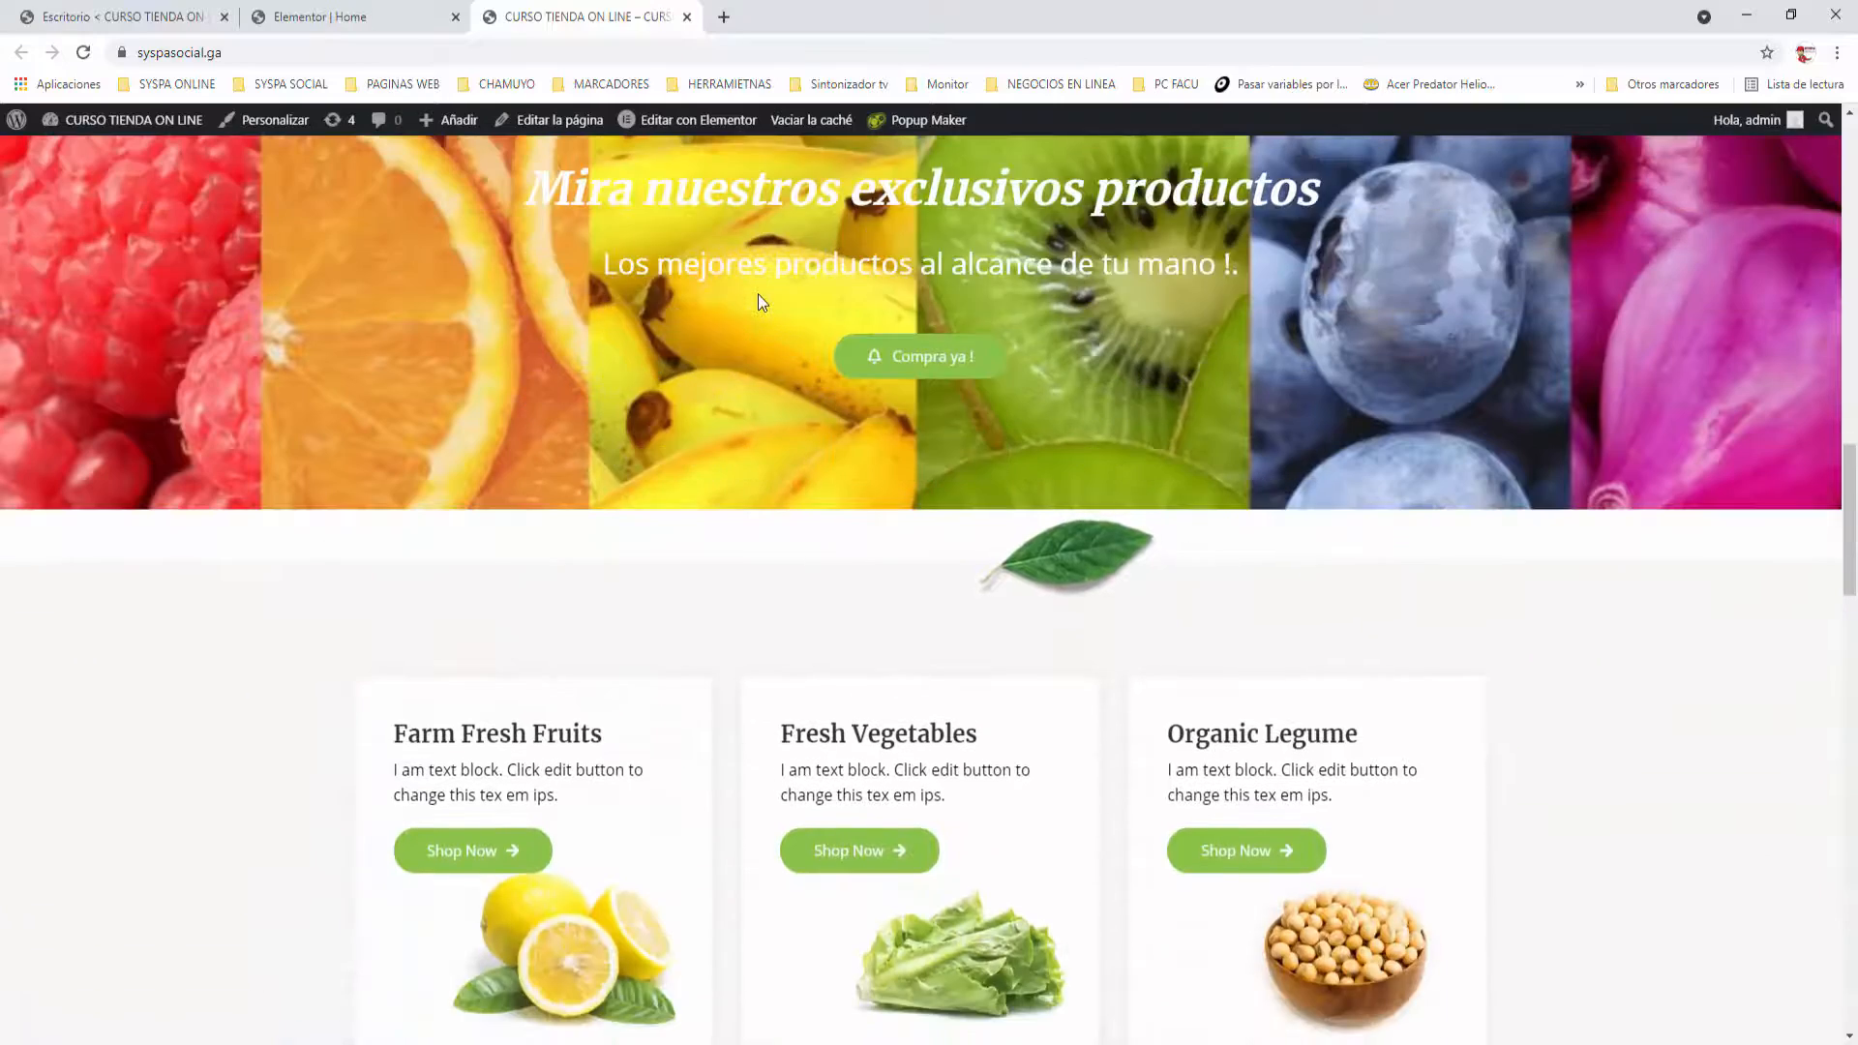
scroll(760, 303, up, 2)
scroll(760, 303, up, 3)
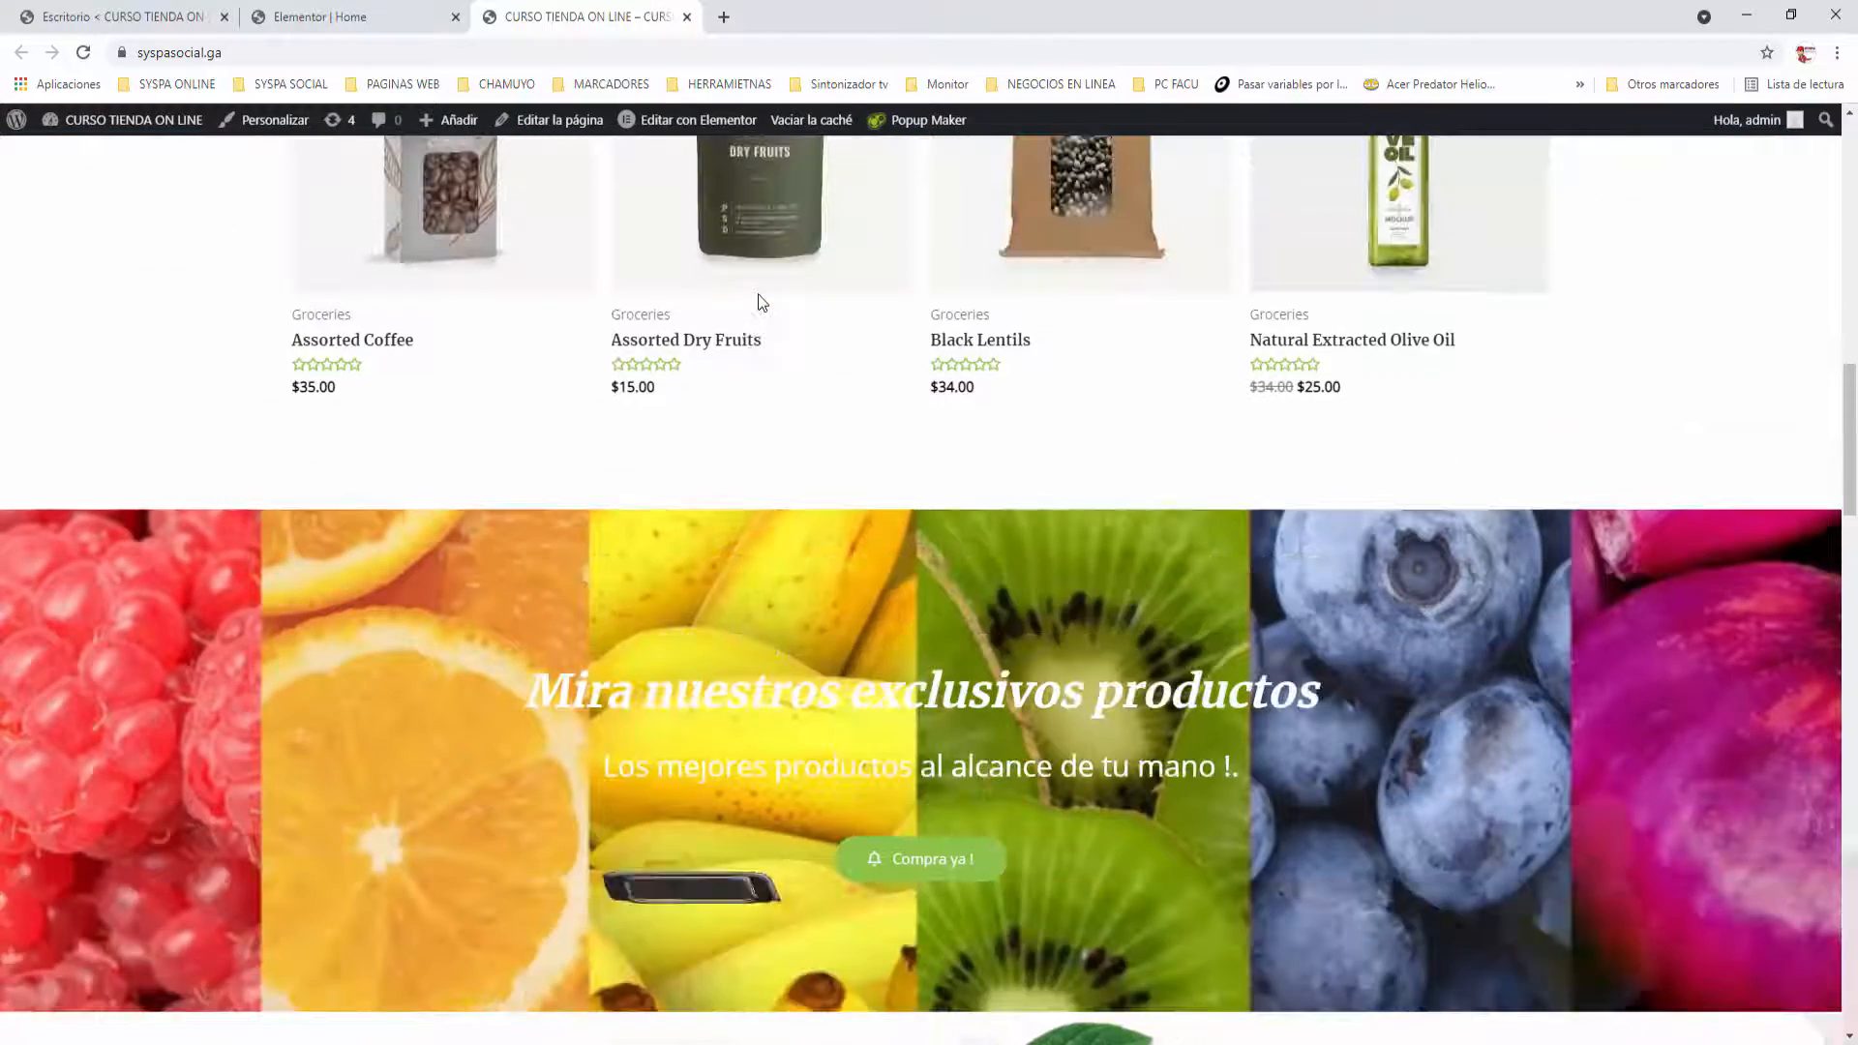
scroll(760, 303, down, 1)
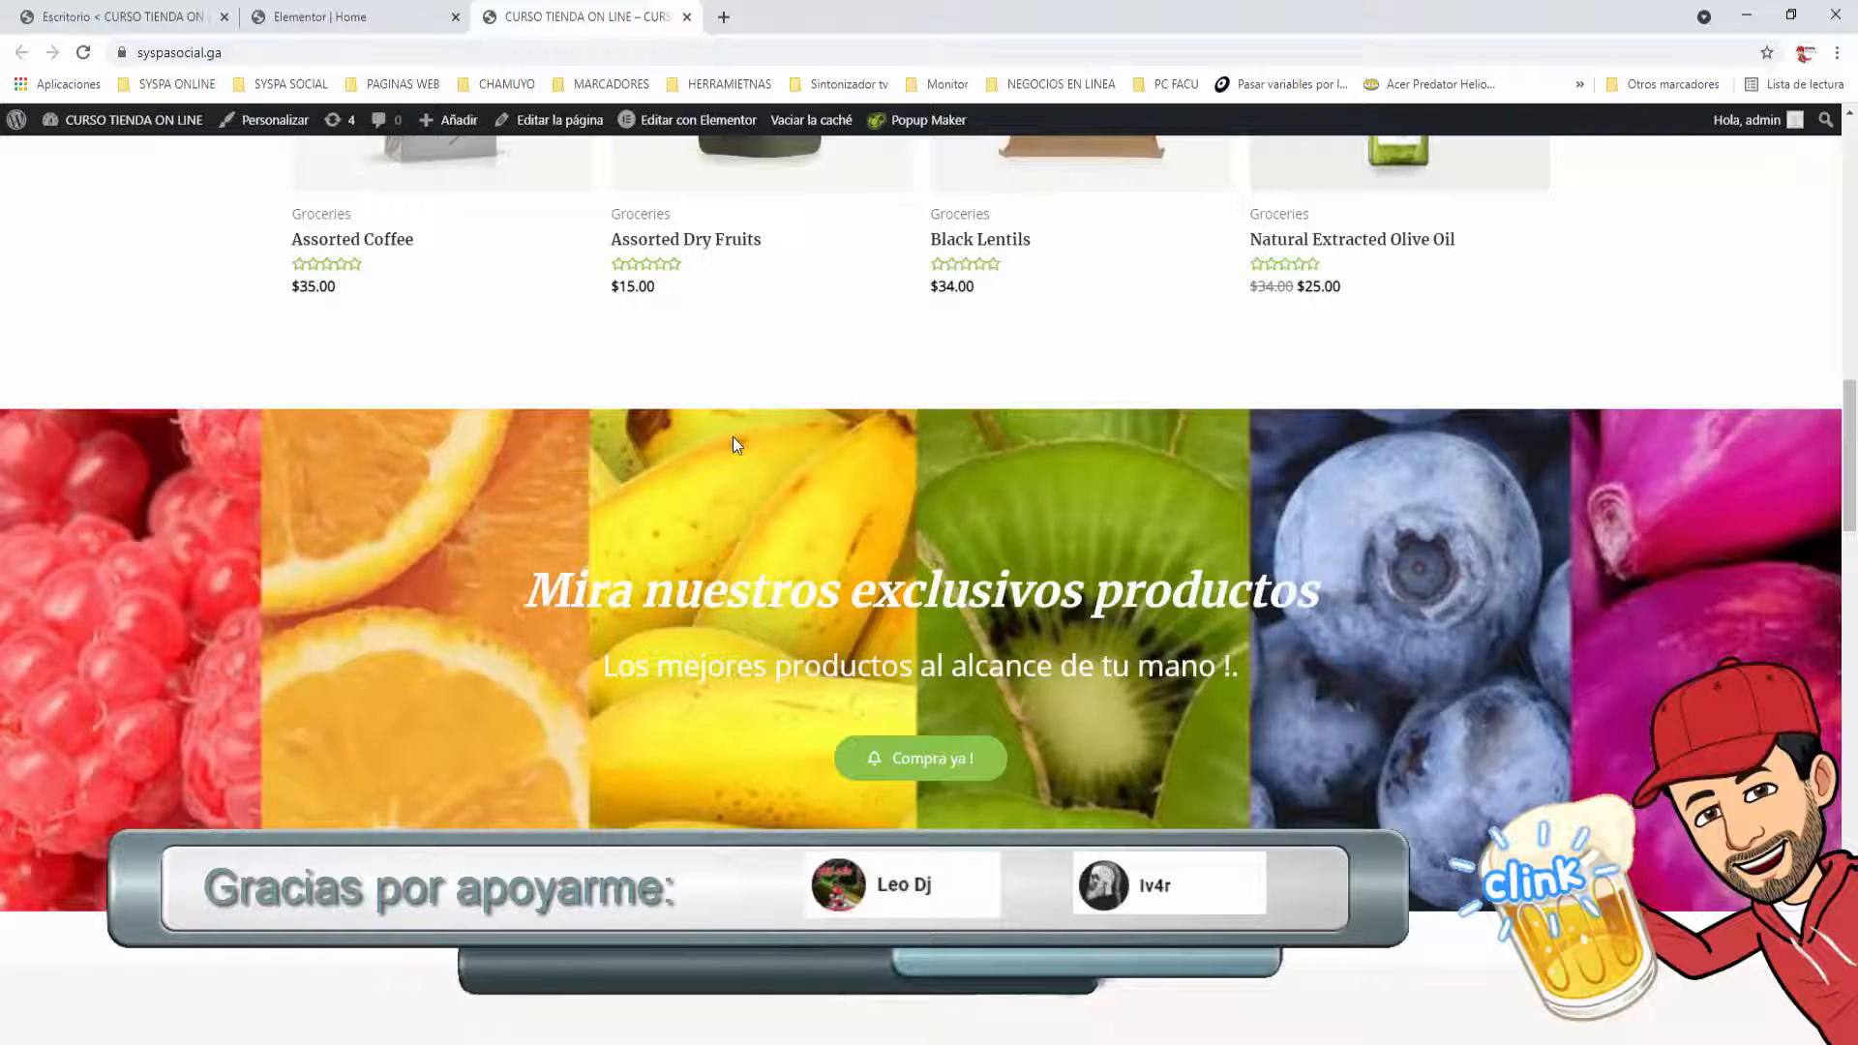
scroll(734, 441, down, 4)
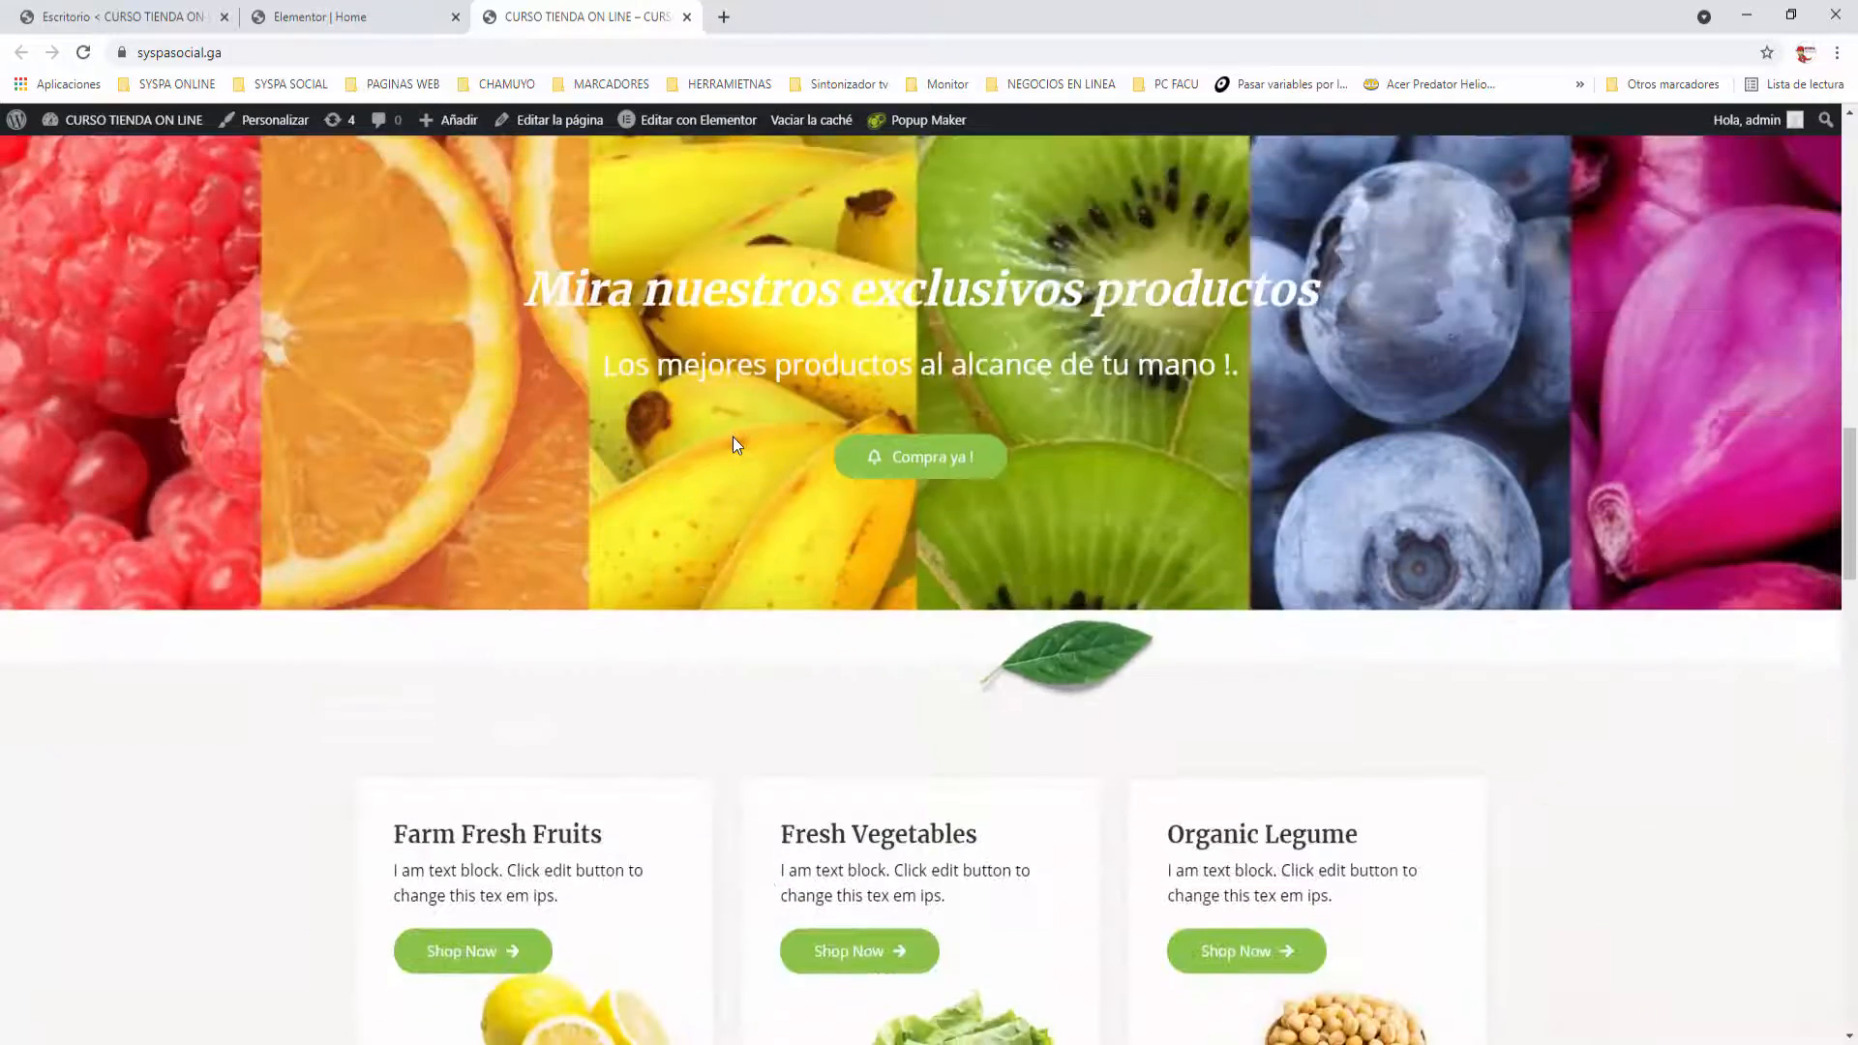
scroll(733, 445, up, 5)
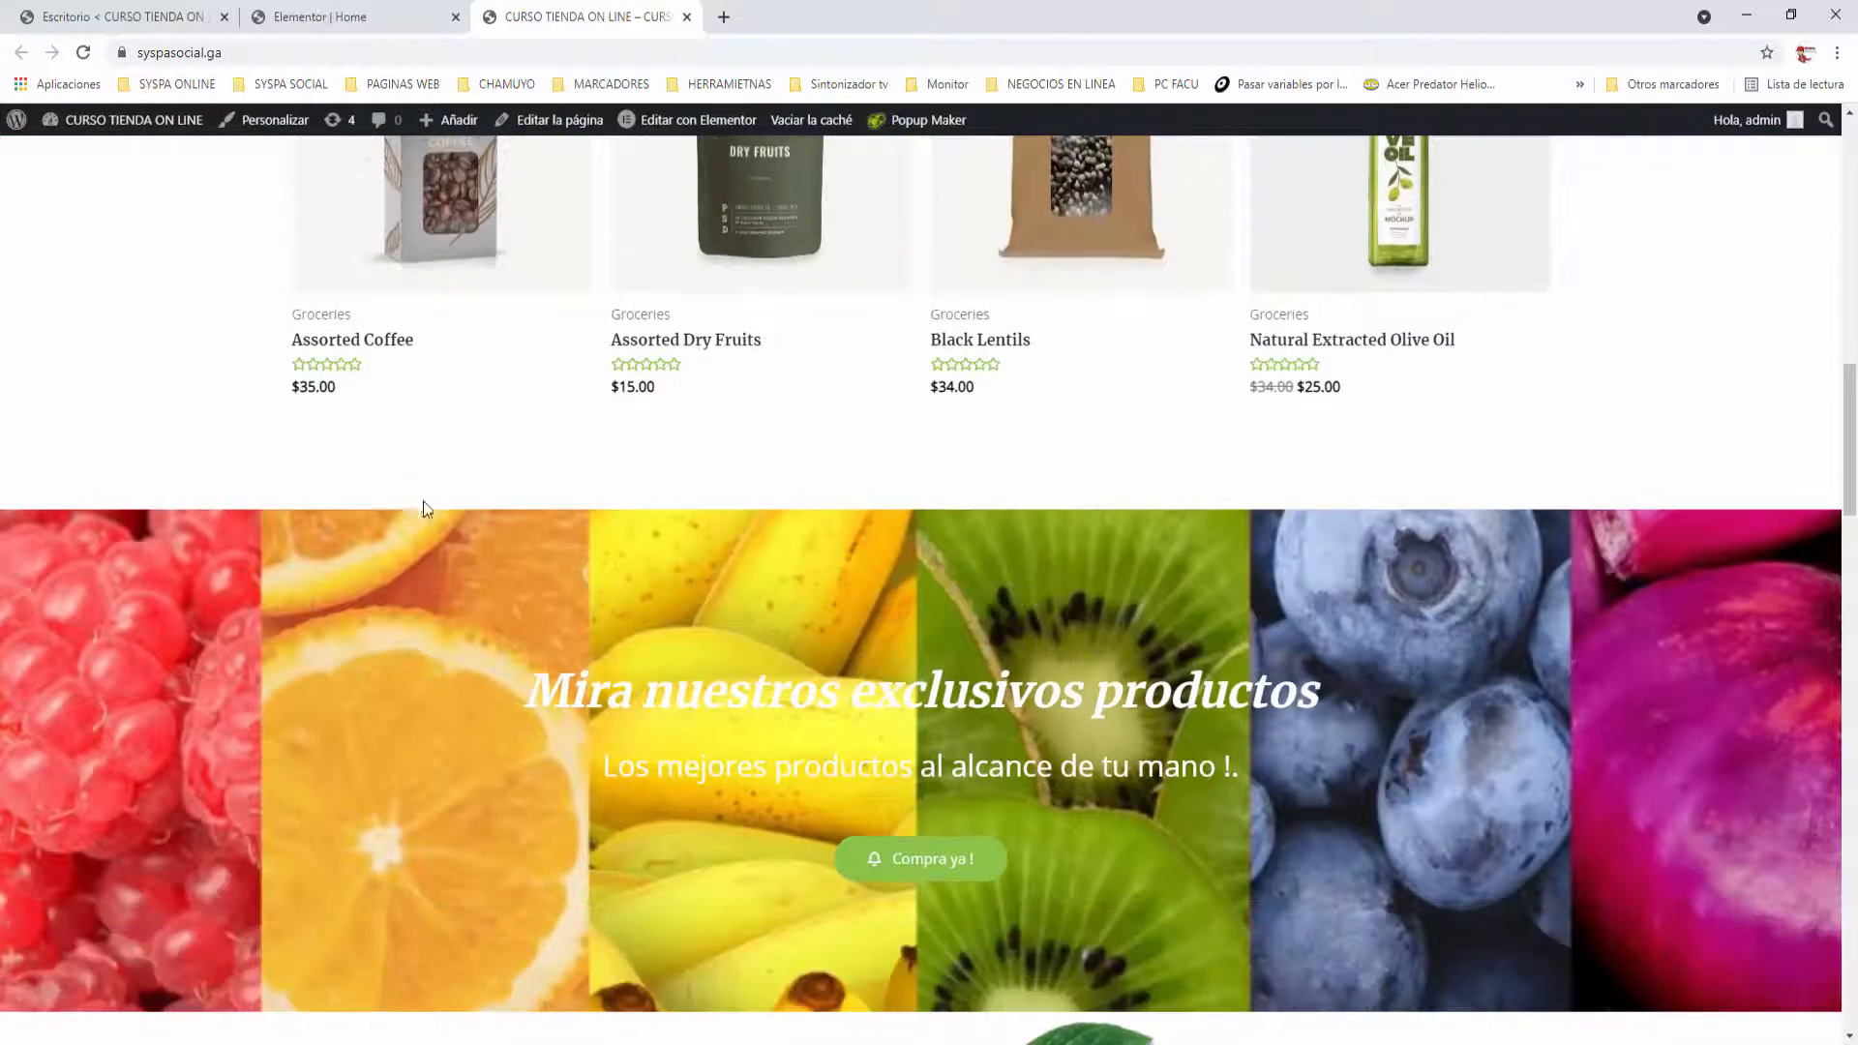
scroll(141, 691, down, 5)
scroll(258, 629, up, 3)
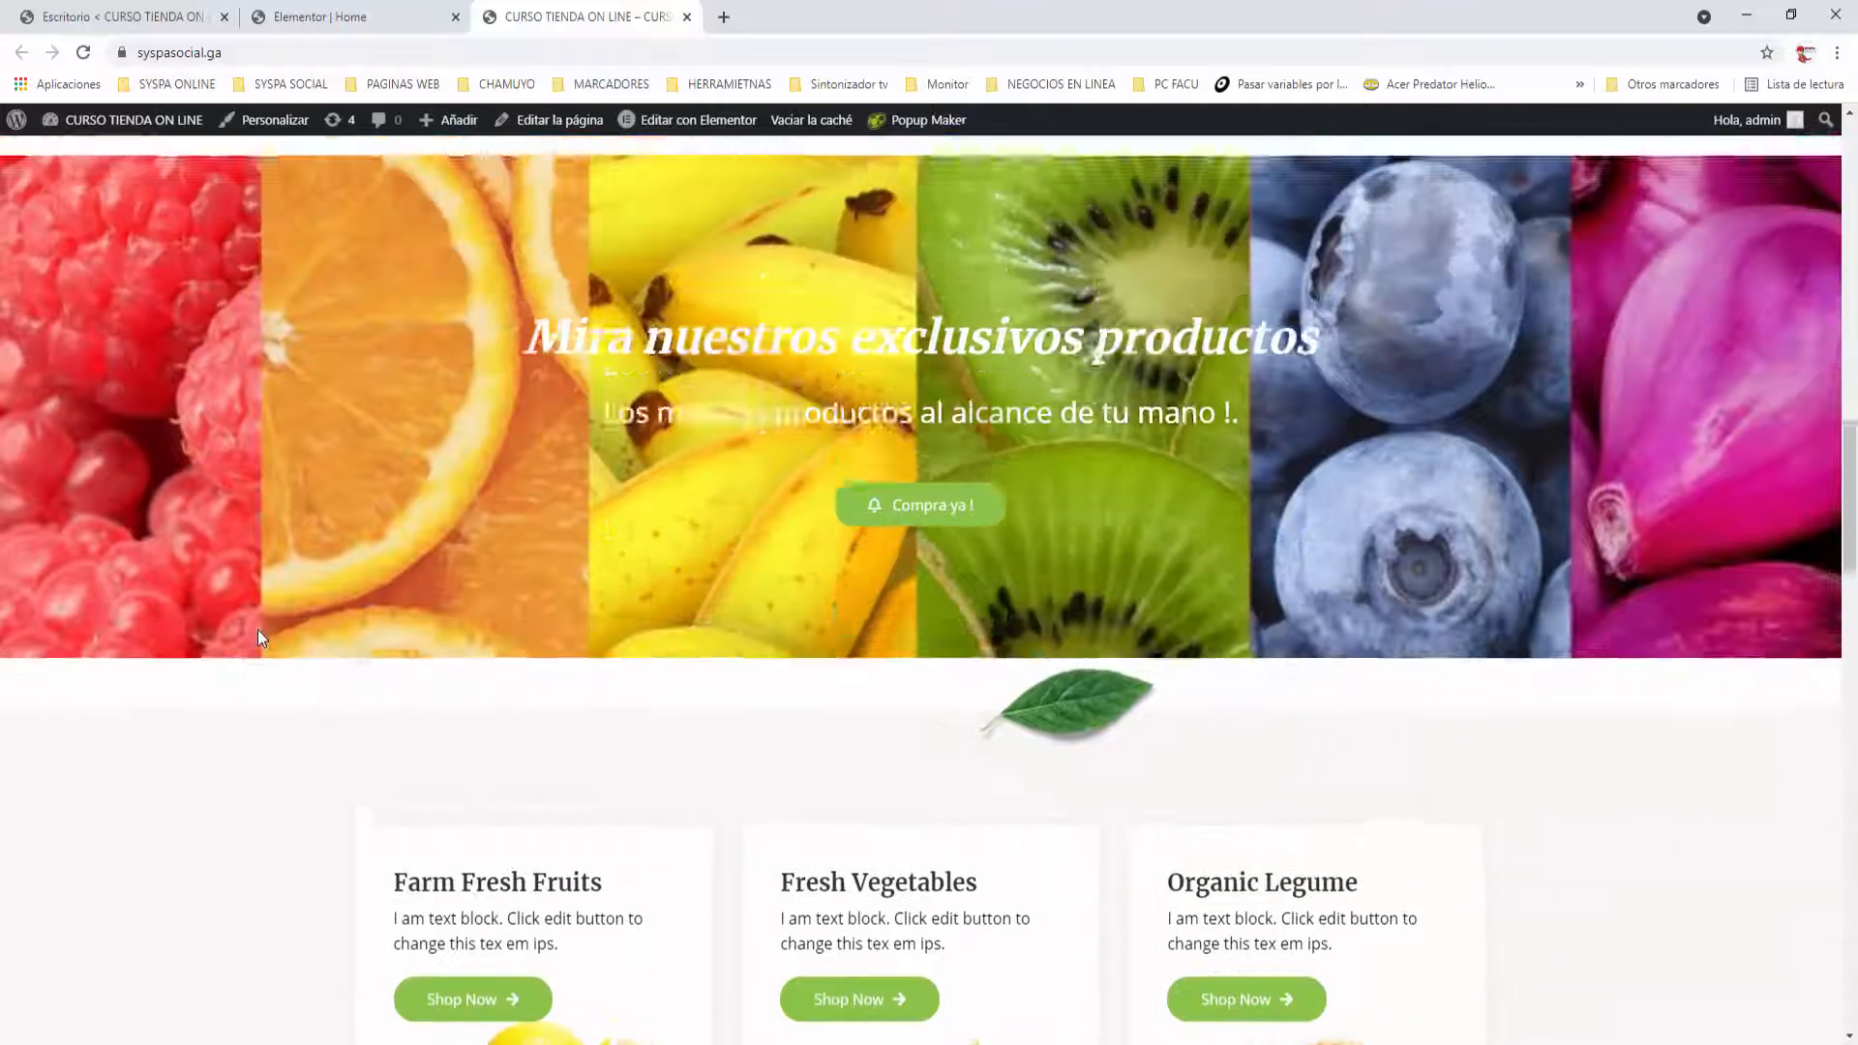